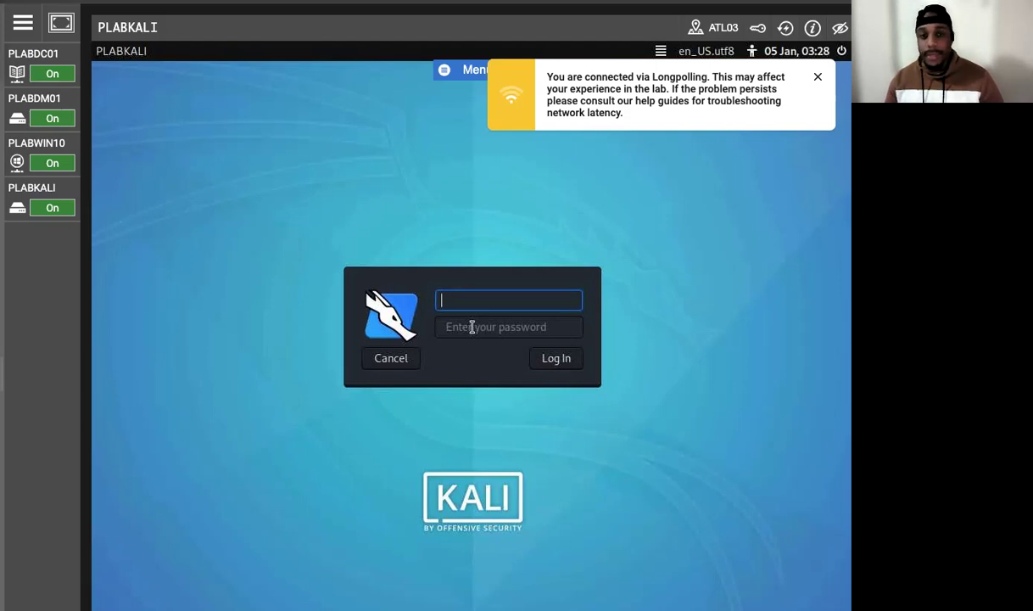
Step: Try to connect to the PLABDM01 and PLABDC01 lab devices by reconnecting their sessions, including a second attempt on PLABDM01
mouse_move(33, 128)
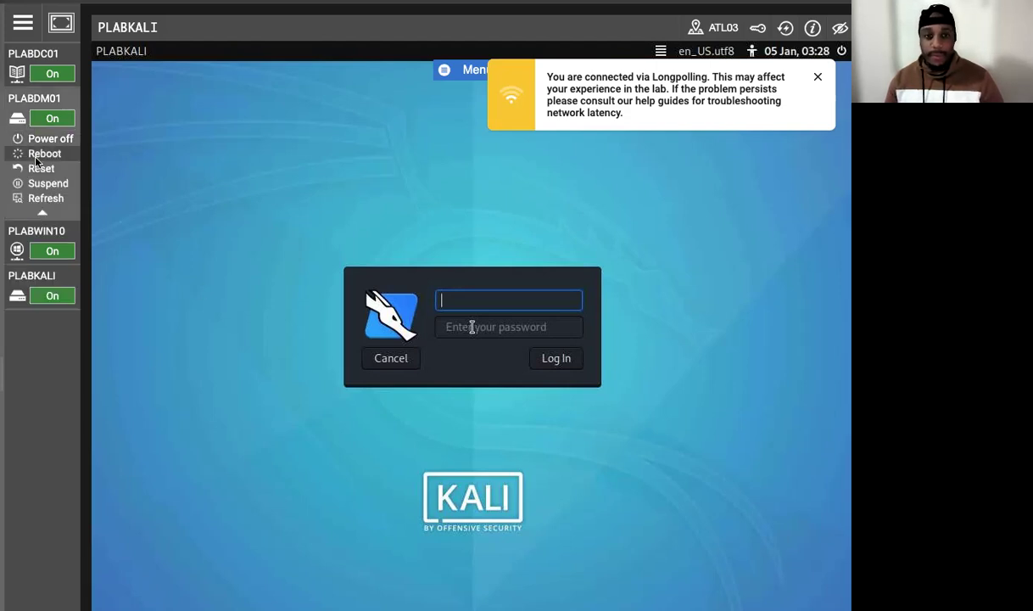
click(37, 97)
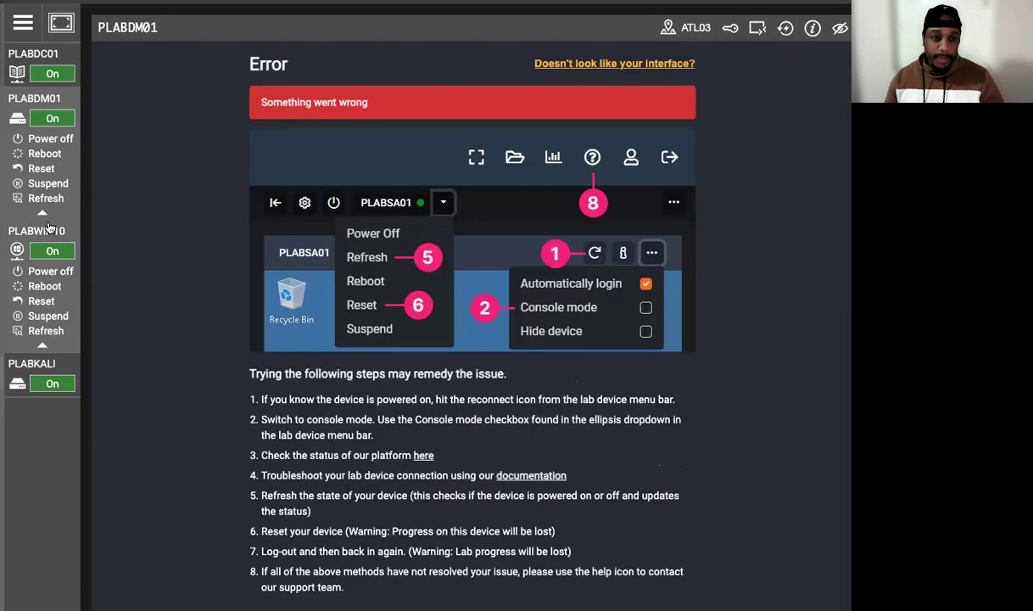
click(757, 34)
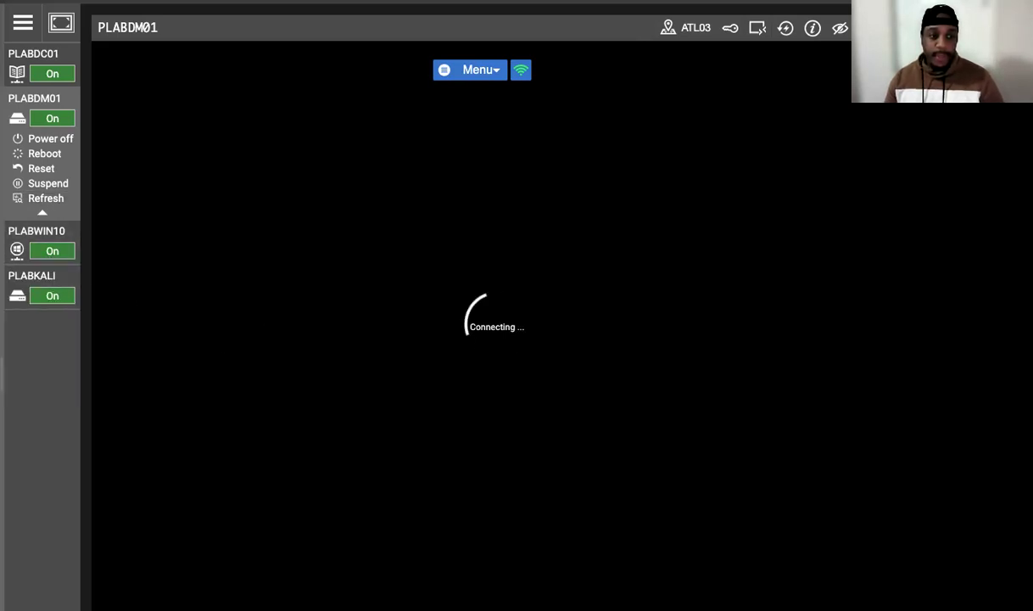
mouse_move(25, 276)
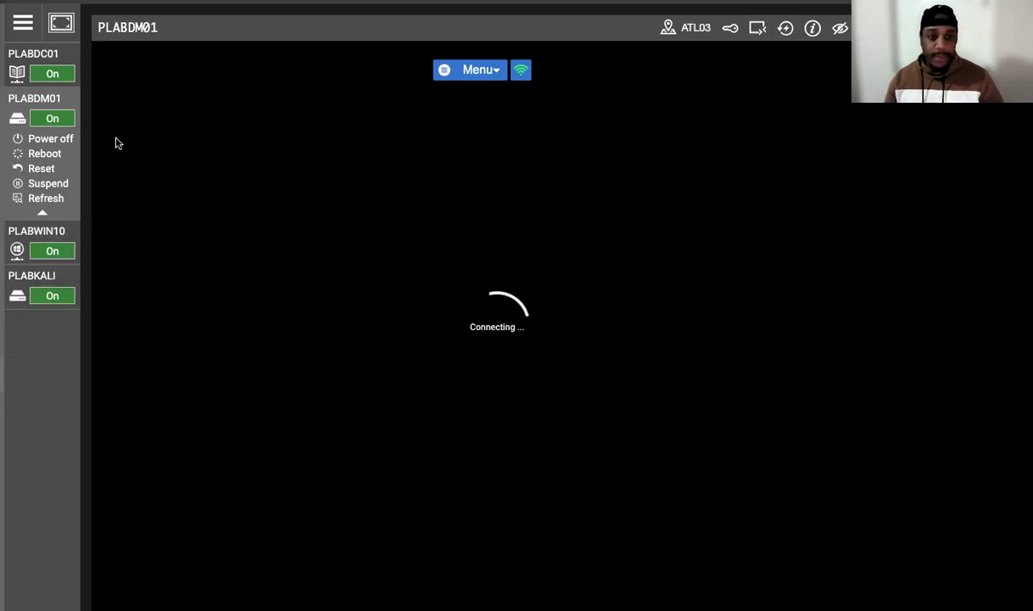
click(26, 56)
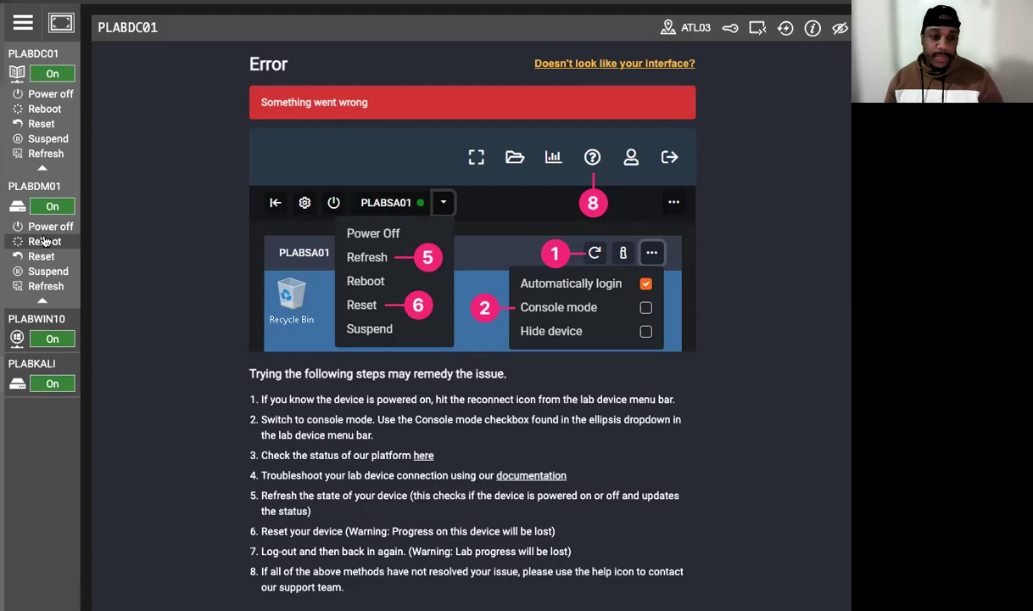
click(766, 29)
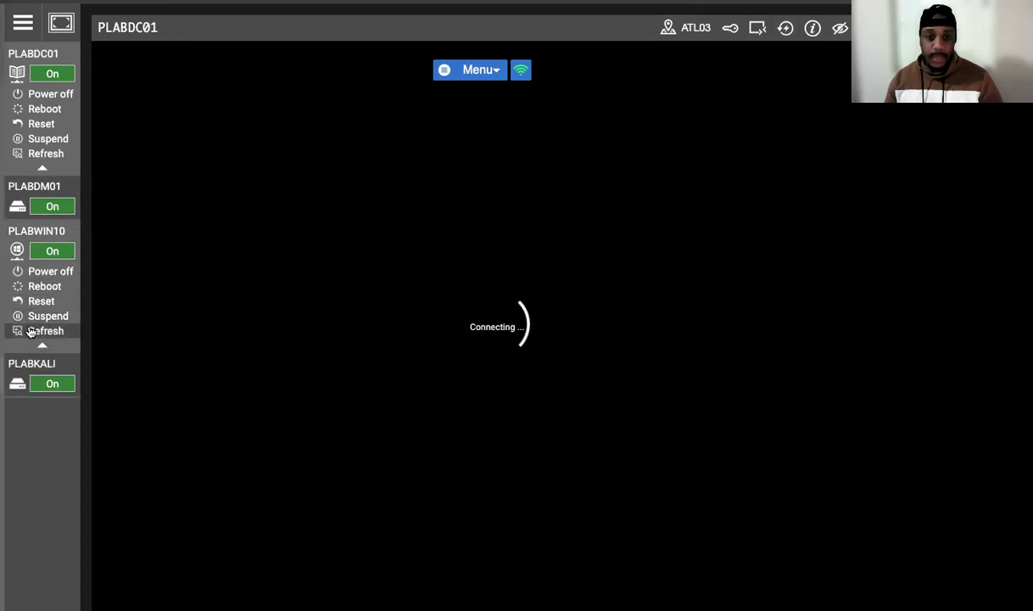
mouse_move(28, 360)
click(34, 194)
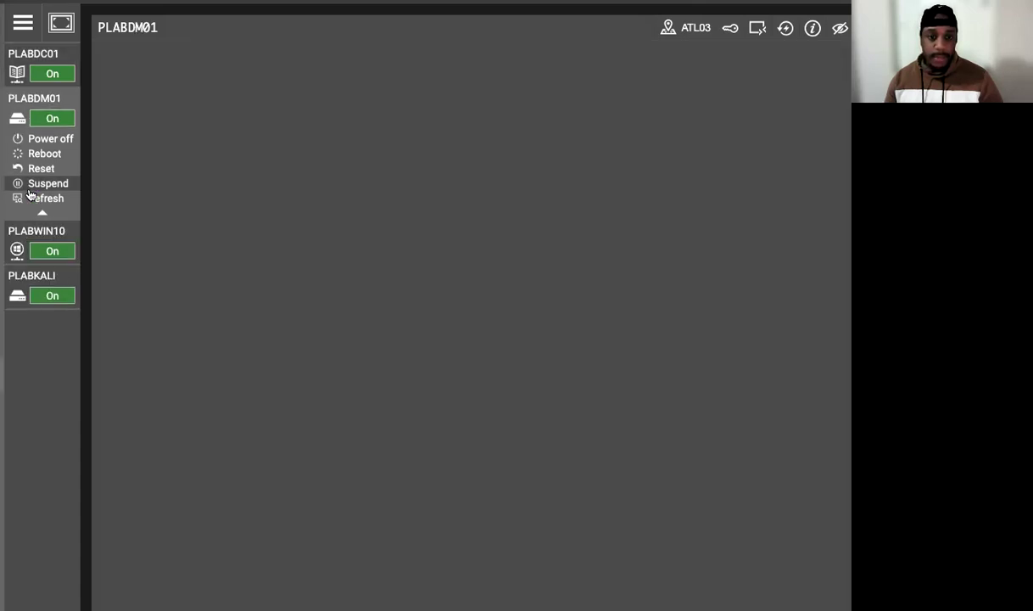
click(786, 30)
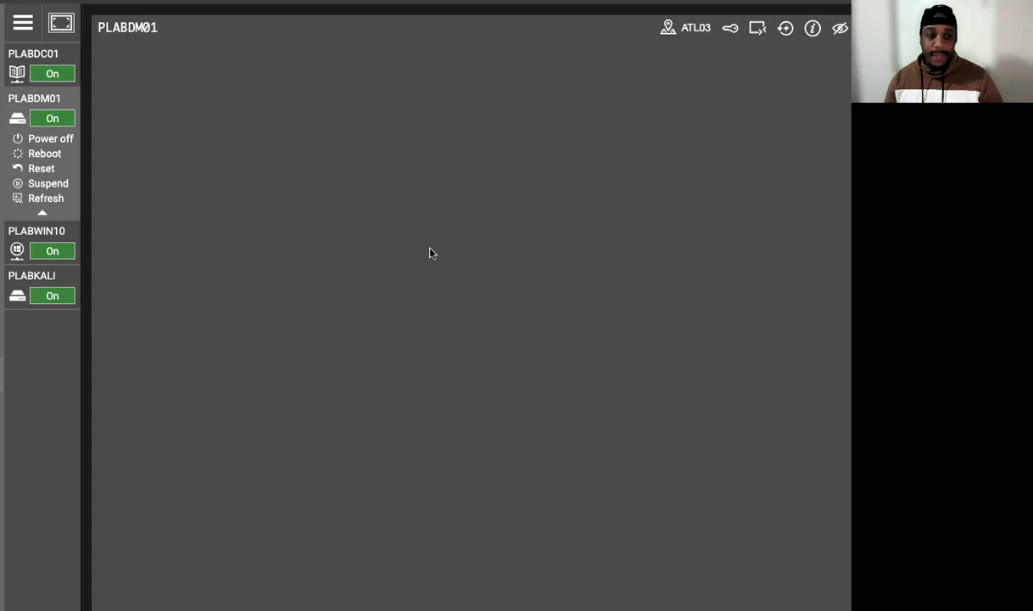
Step: Check the sessions of the PLABDC01, PLABWIN10 and PLABKALI lab devices
mouse_move(42, 246)
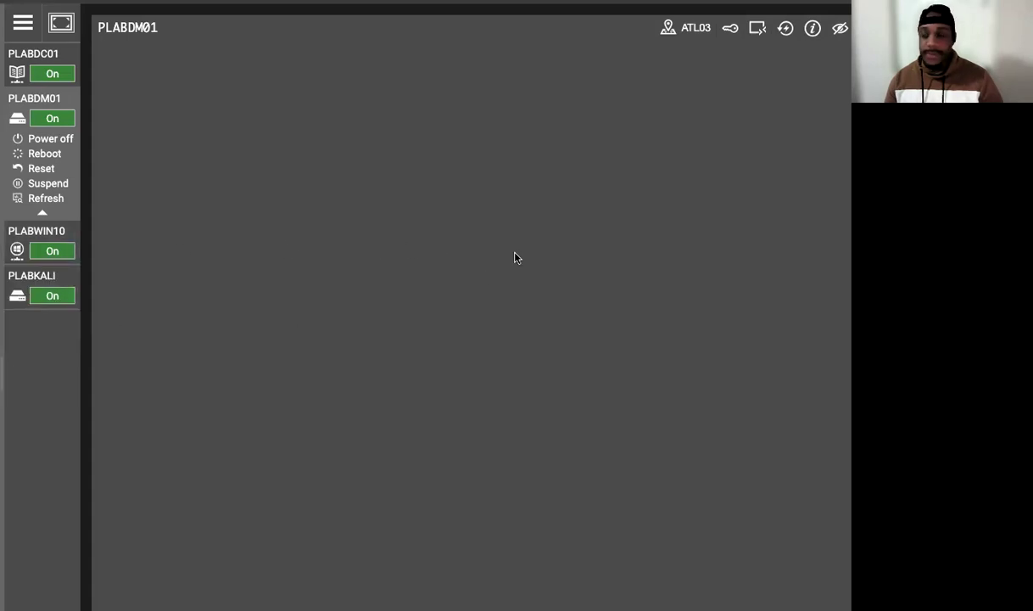
click(48, 62)
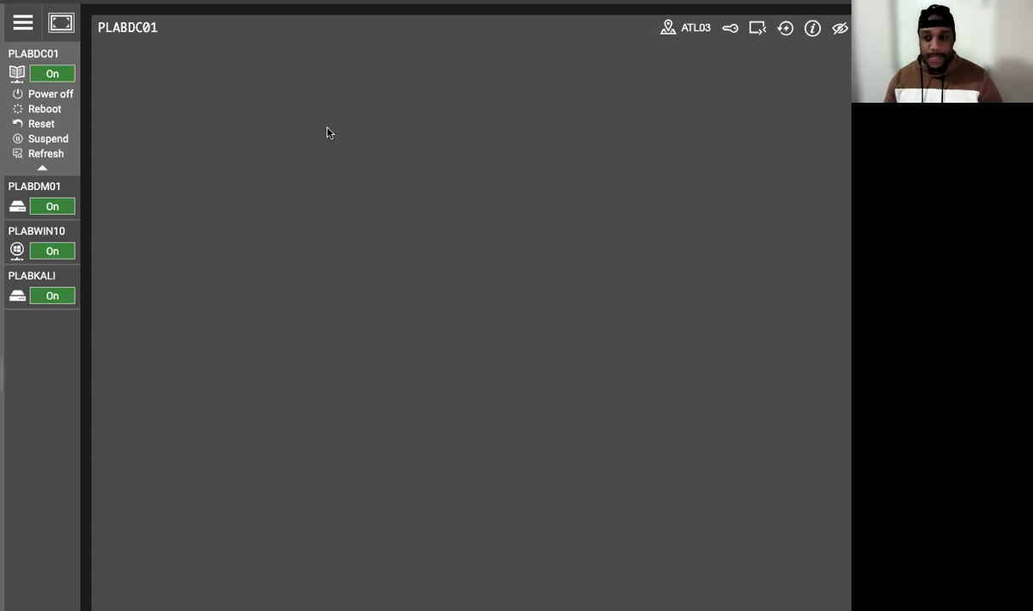
click(59, 233)
click(41, 358)
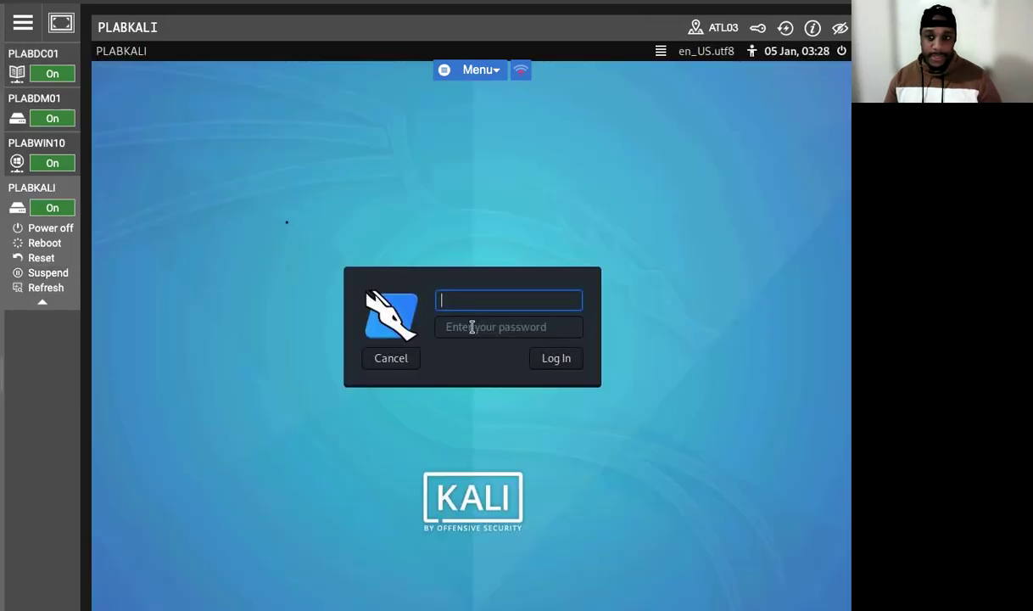
Step: Open the PLABWIN10 lab device and reconnect its session
click(20, 150)
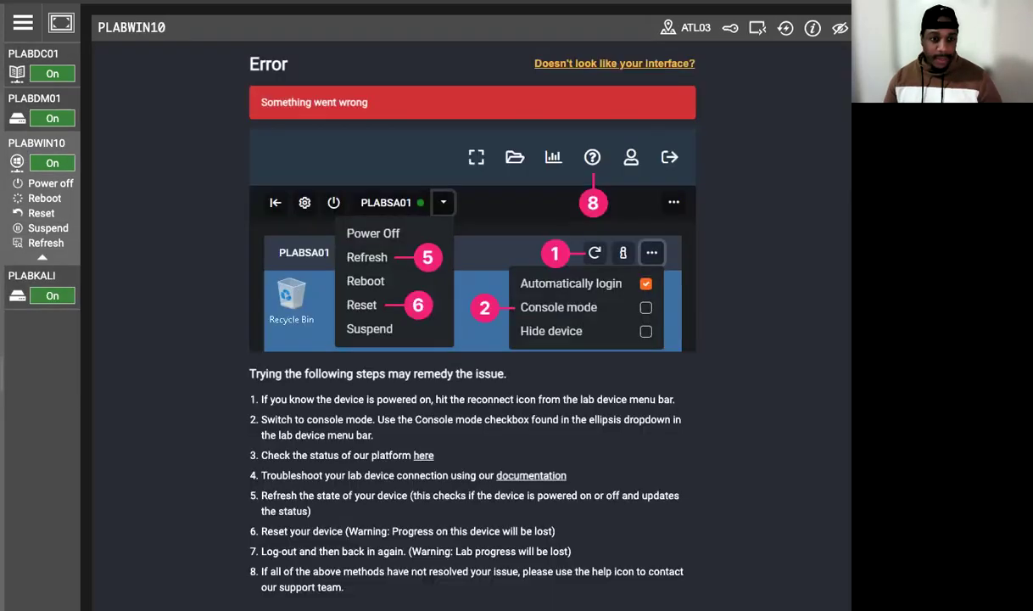
click(782, 33)
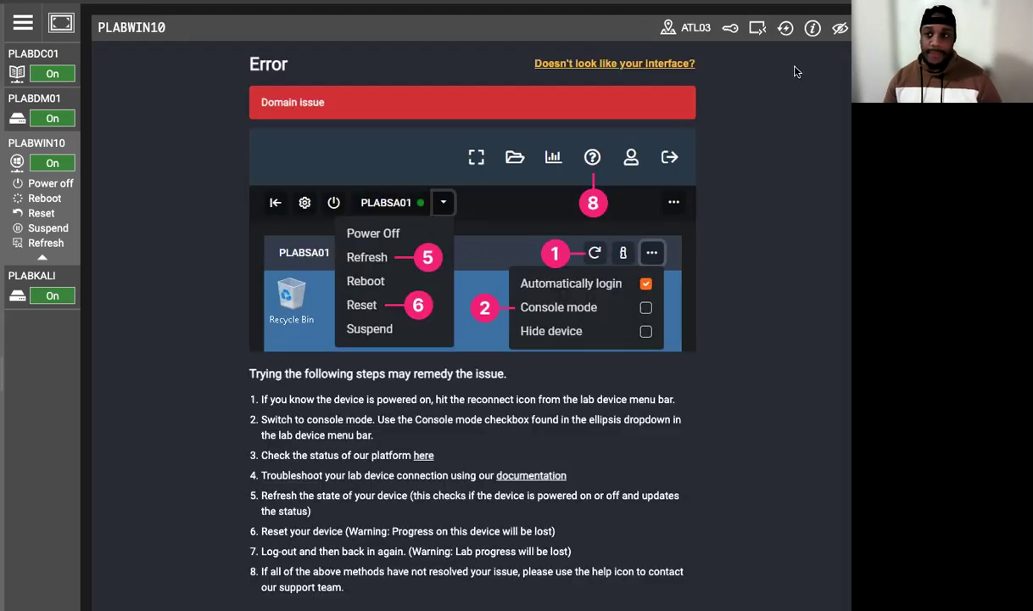
click(730, 28)
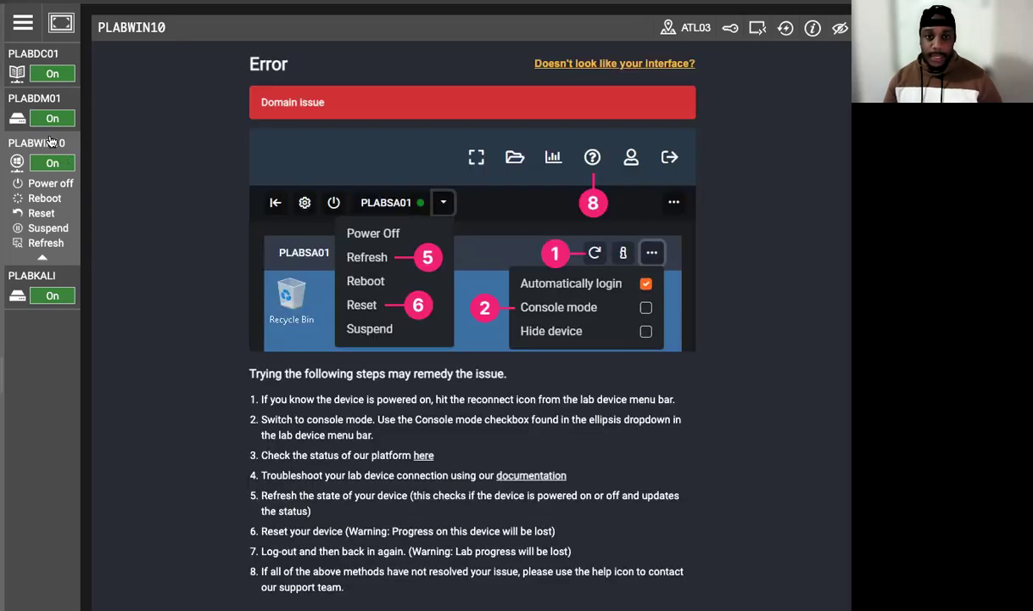
Step: Check the connection status of the PLABDM01 and PLABDC01 devices
click(33, 98)
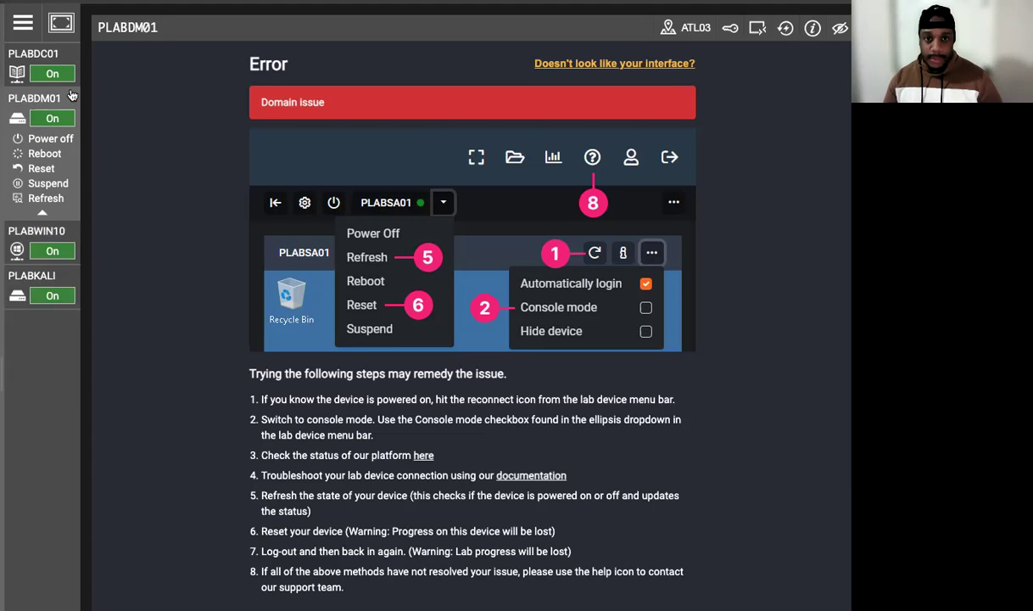
click(57, 59)
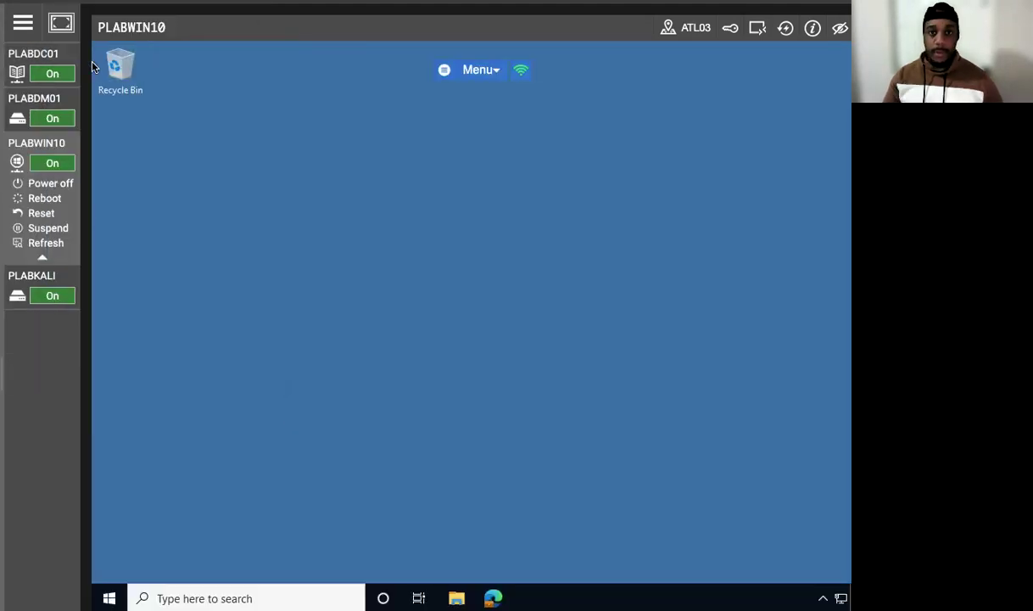
Step: Open File Explorer on the PLABWIN10 desktop and bring up its folder and search options
click(95, 68)
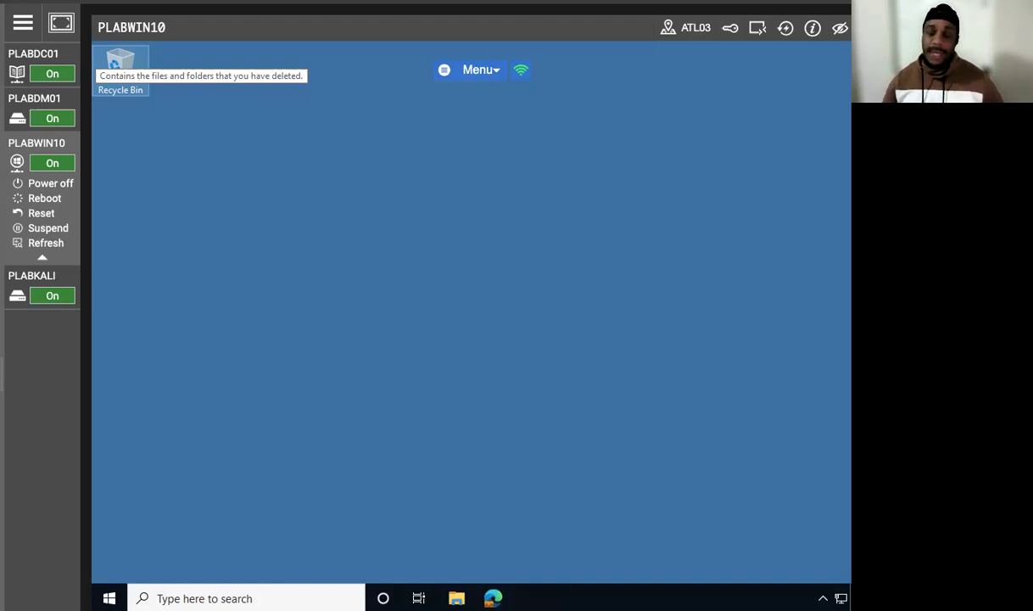
click(285, 288)
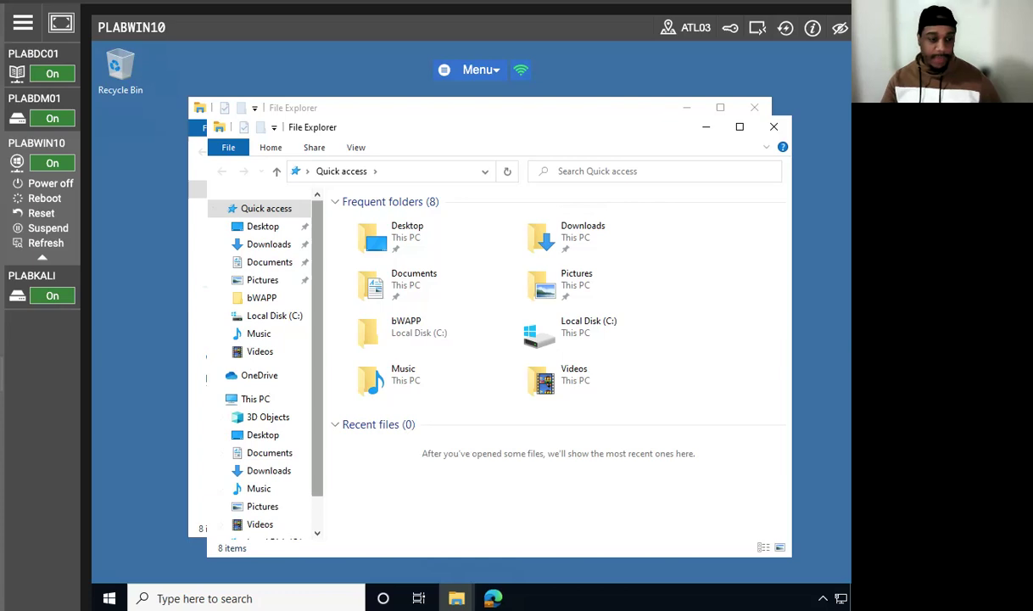
click(356, 148)
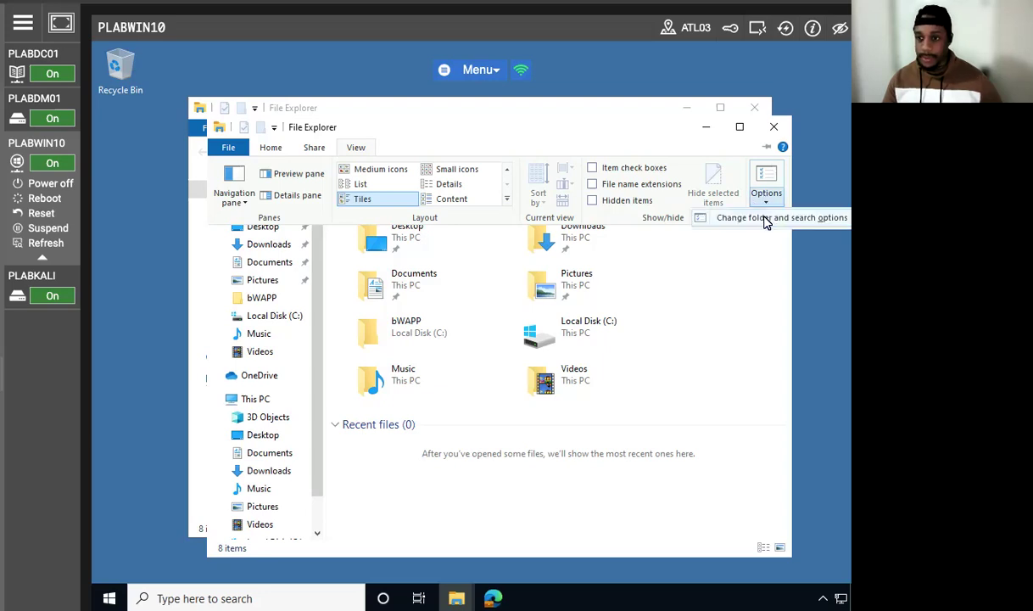
click(758, 202)
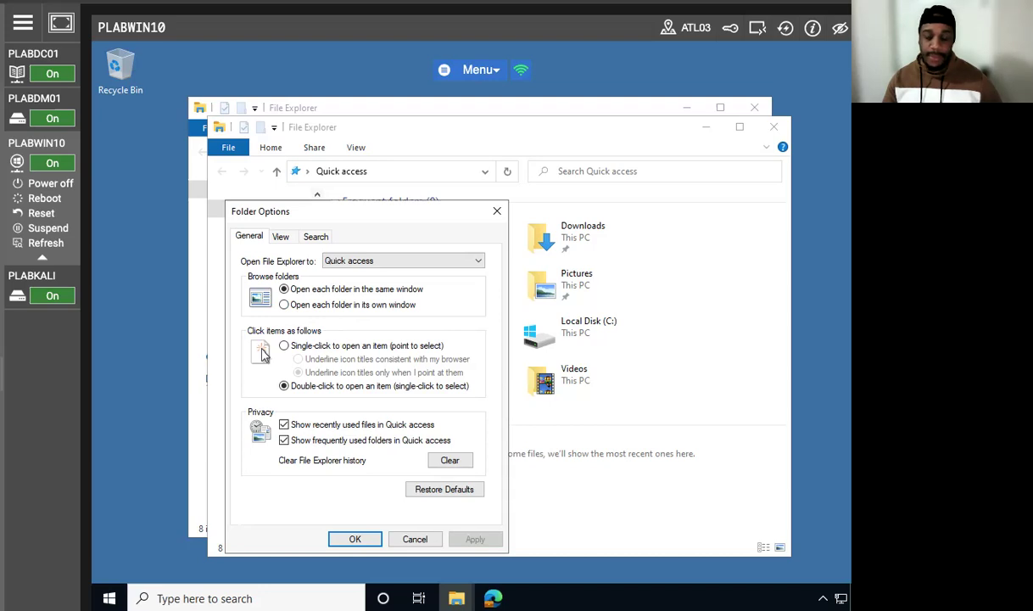
Step: Turn off "Hide extensions for known file types" in the advanced view settings, apply it and close Folder Options
click(275, 235)
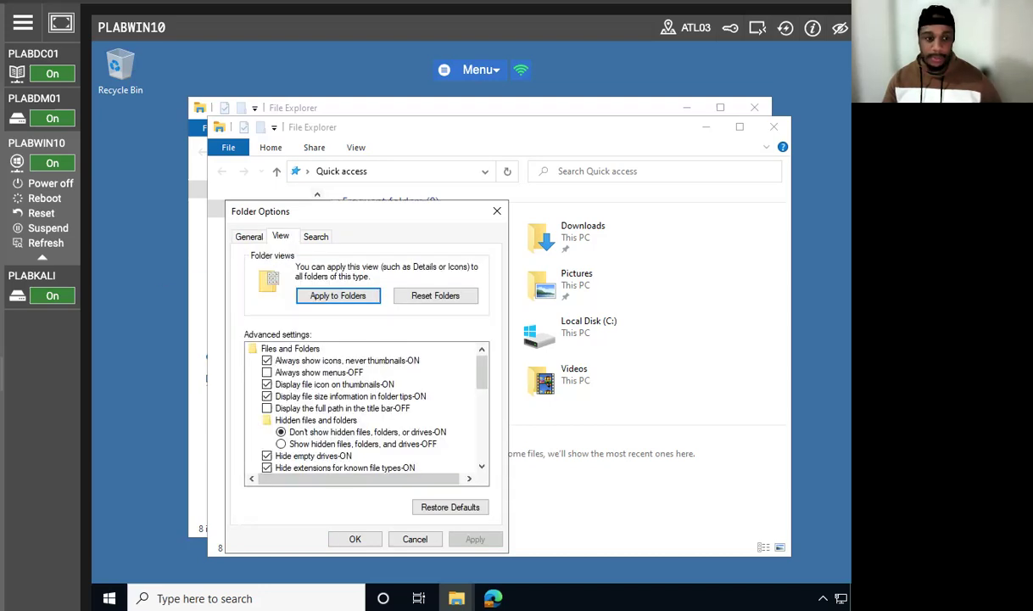
click(481, 466)
click(480, 467)
click(481, 467)
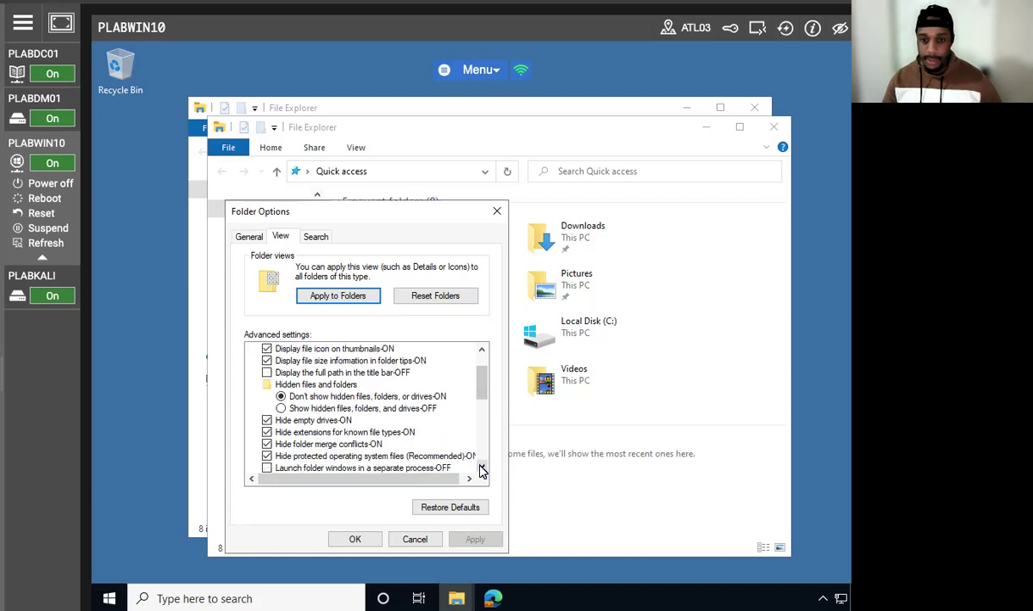
click(266, 432)
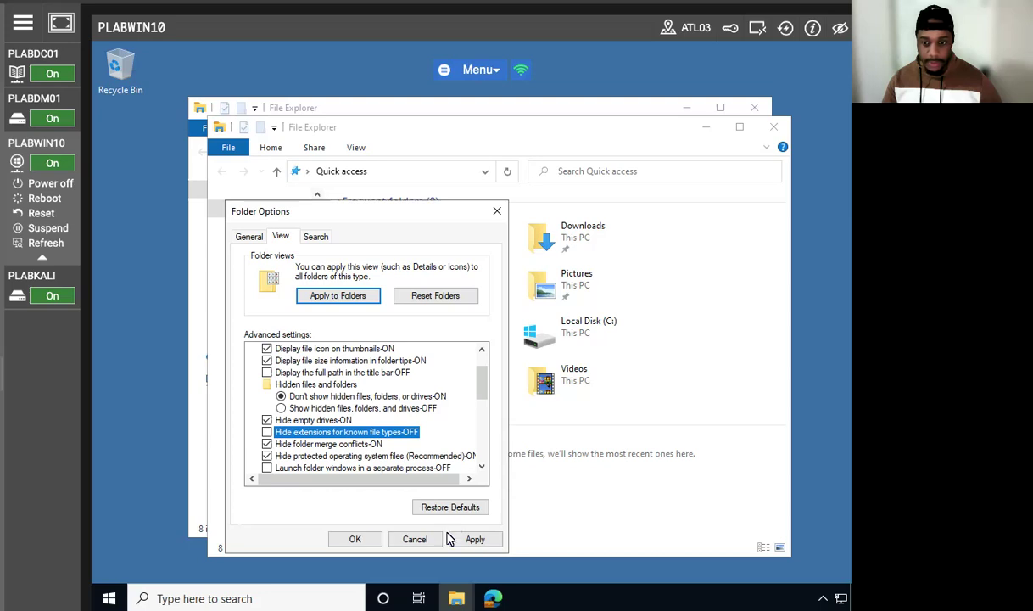
click(475, 539)
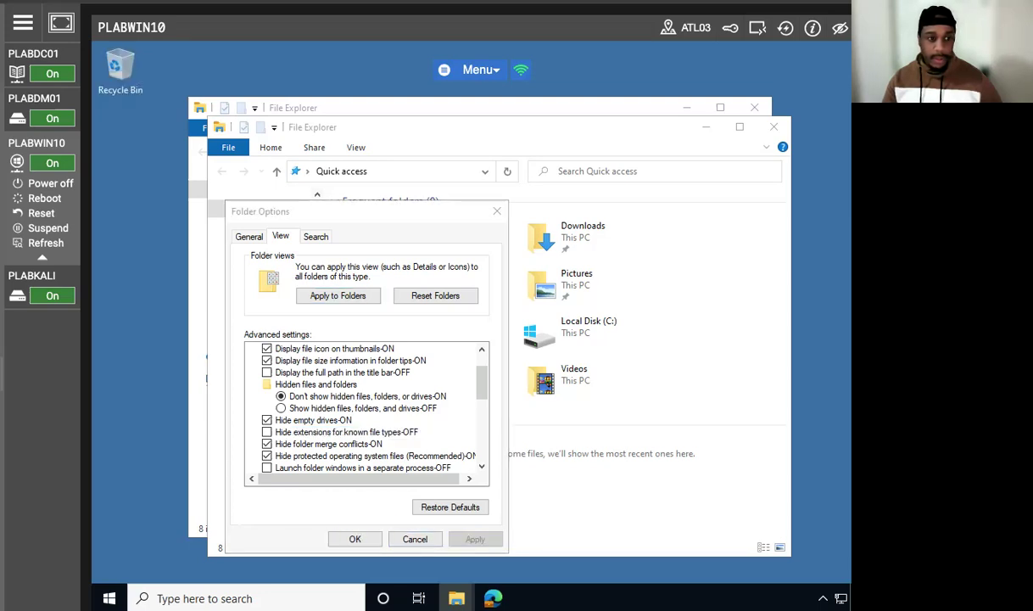
click(355, 538)
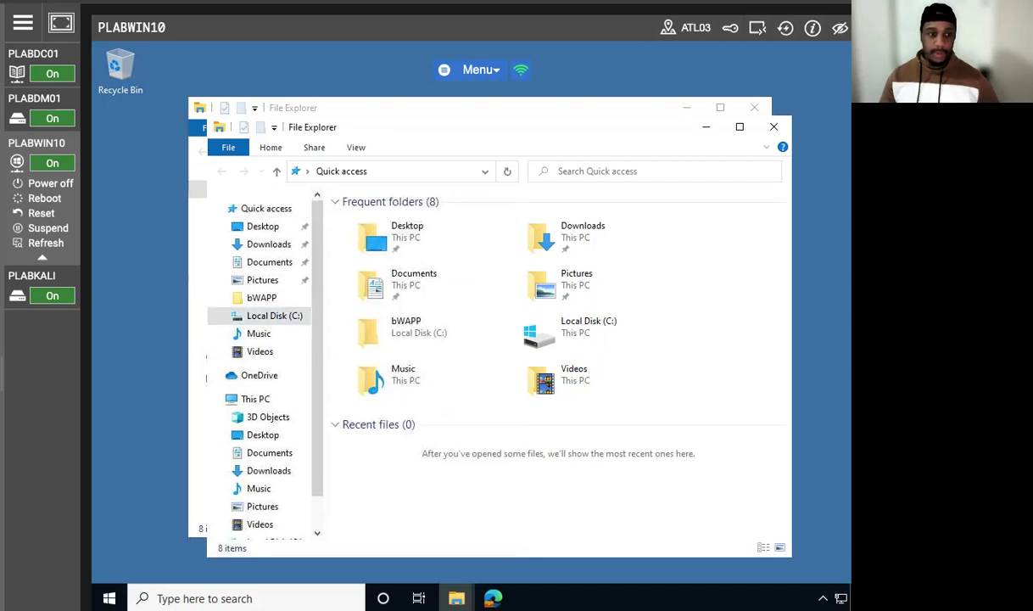
Step: Create a new folder named TestApp on Local Disk (C:)
click(289, 321)
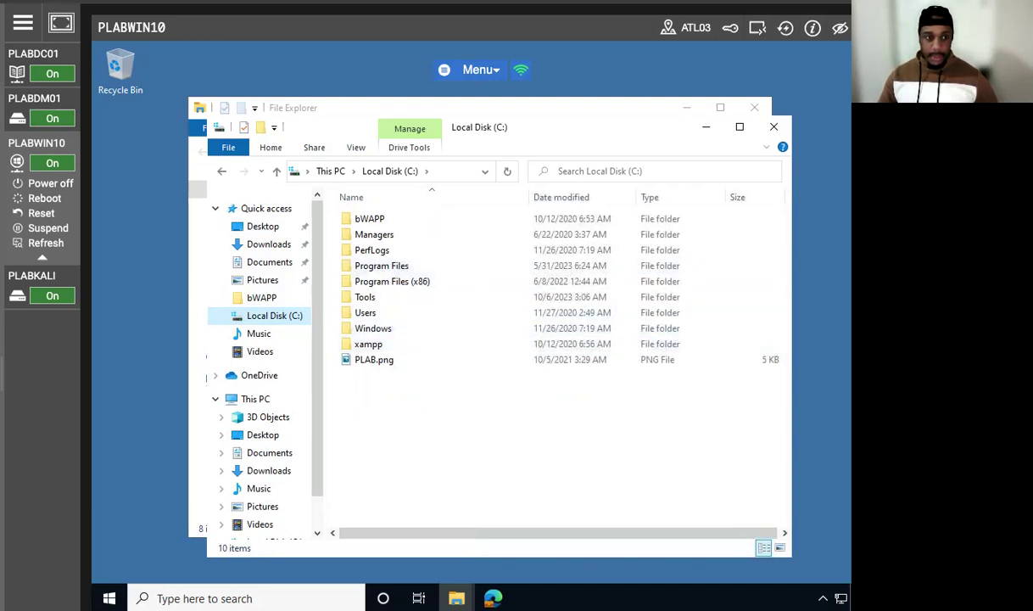
right_click(440, 435)
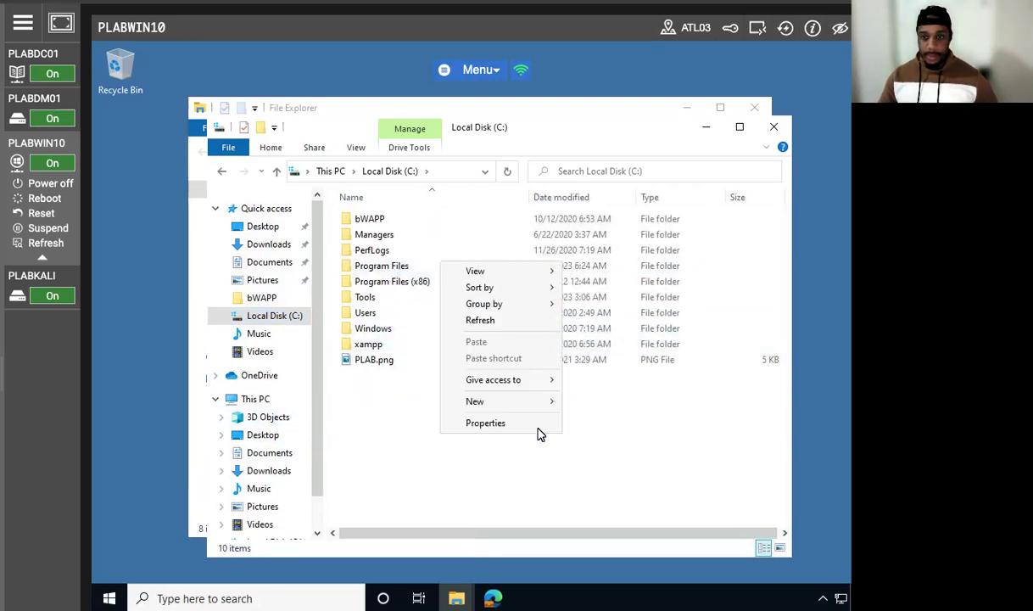
mouse_move(543, 401)
click(594, 402)
text(tesApp)
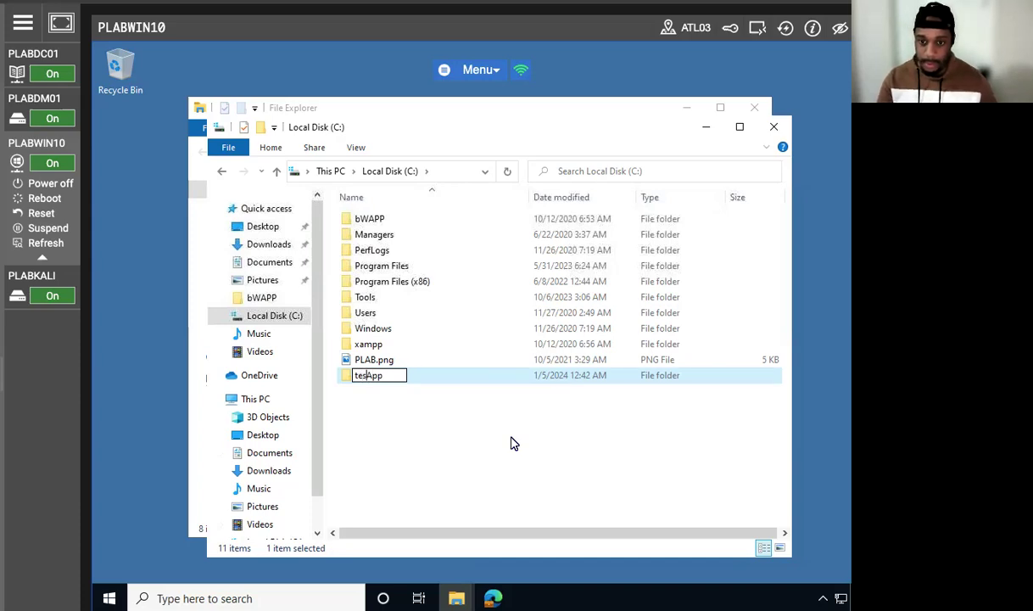
text(t)
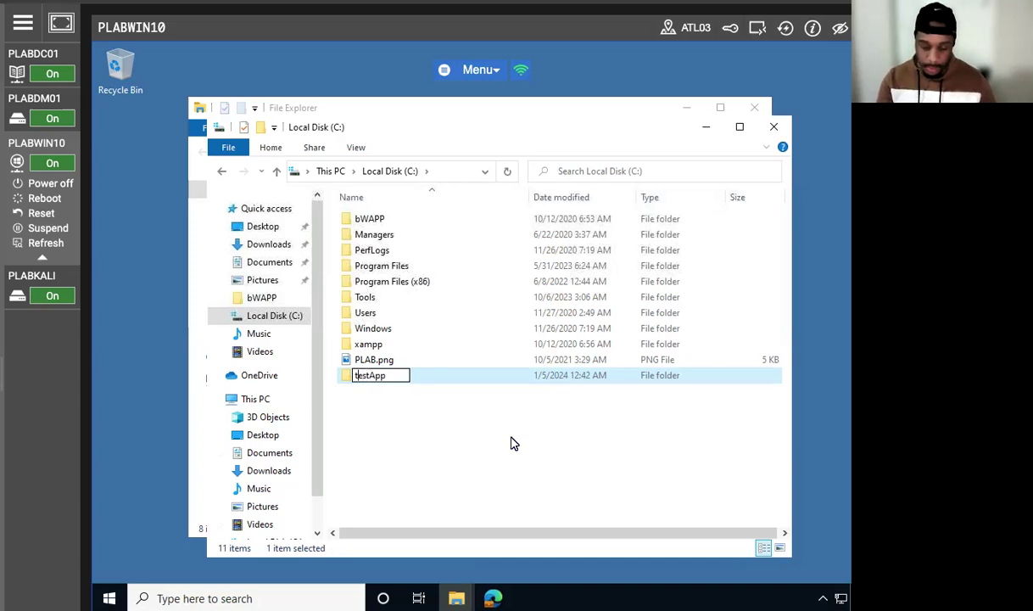
key(Delete)
text(T)
click(405, 412)
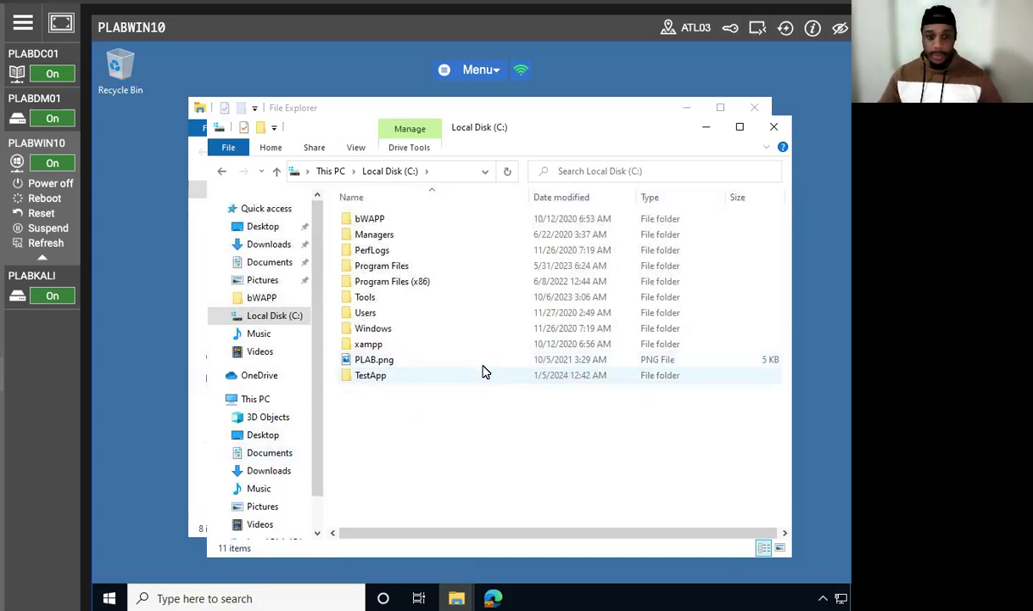
Step: Open the TestApp folder and create a new text document in it
double_click(398, 378)
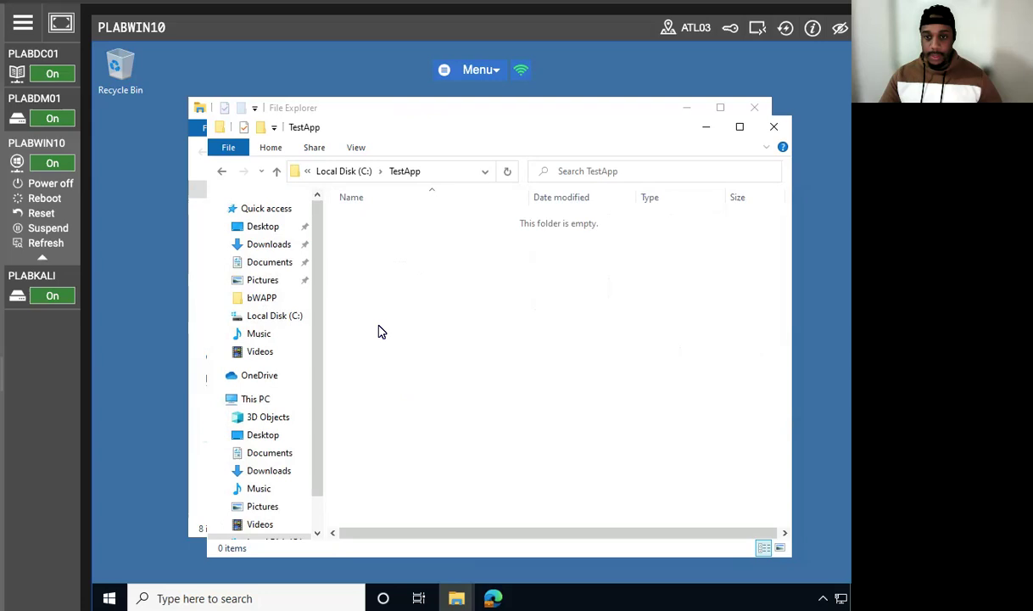
right_click(376, 327)
mouse_move(543, 504)
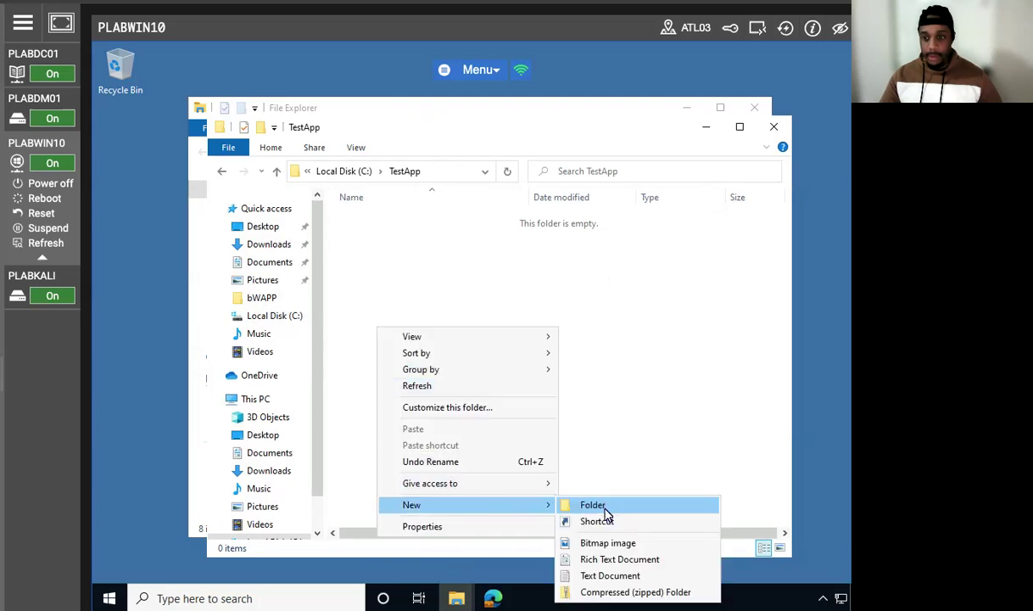
click(600, 576)
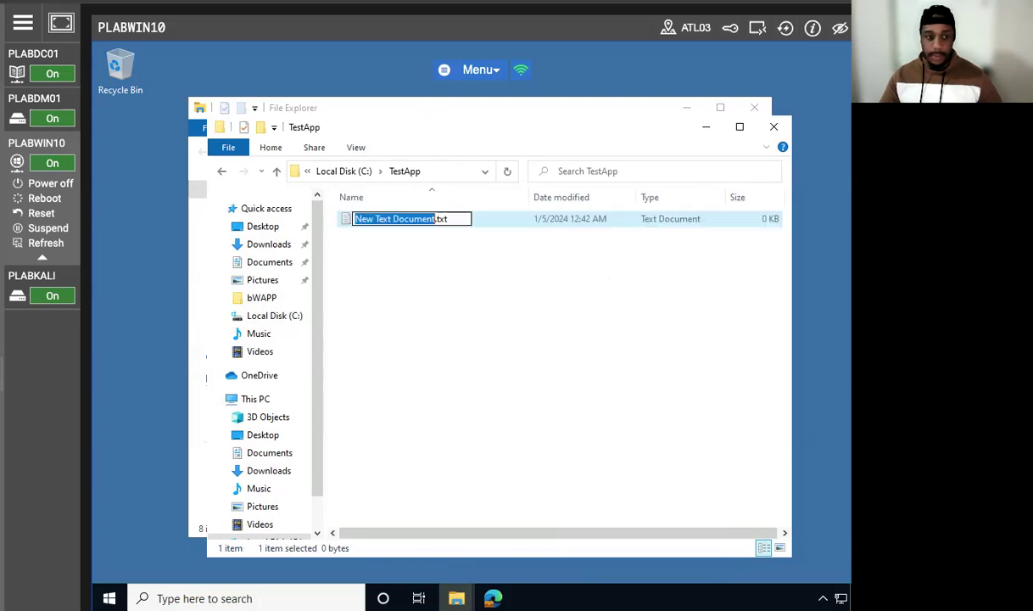
Step: Name the new text document app1.bat, replacing the .txt extension, and accept the extension change
key(Right)
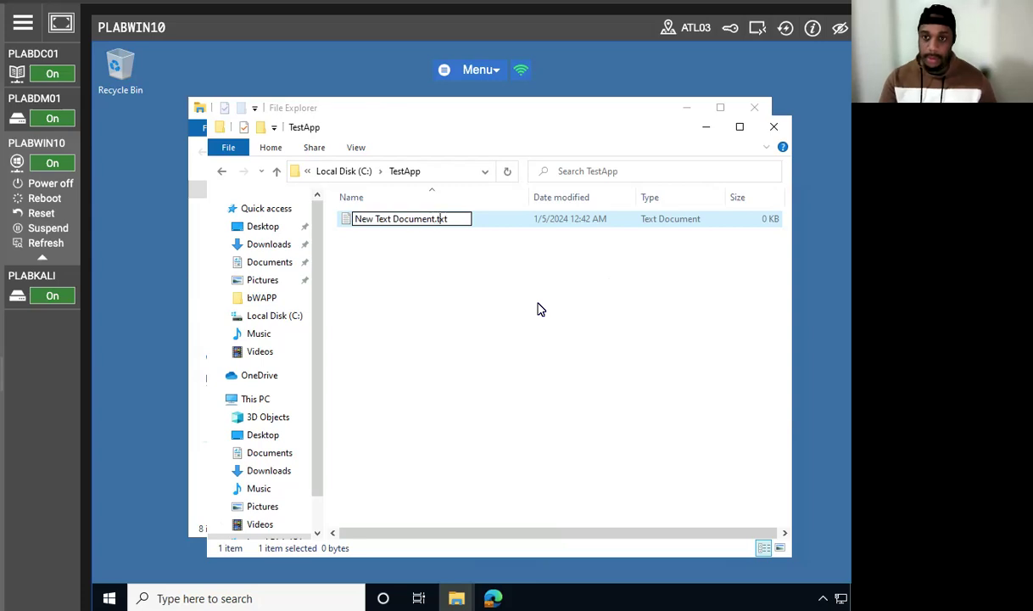
key(BackSpace)
key(BackSpace)
key(BackSpace)
key(BackSpace)
key(BackSpace)
key(BackSpace)
key(BackSpace)
key(BackSpace)
key(BackSpace)
key(BackSpace)
key(BackSpace)
key(BackSpace)
key(BackSpace)
key(BackSpace)
key(BackSpace)
key(BackSpace)
key(BackSpace)
key(BackSpace)
key(BackSpace)
key(BackSpace)
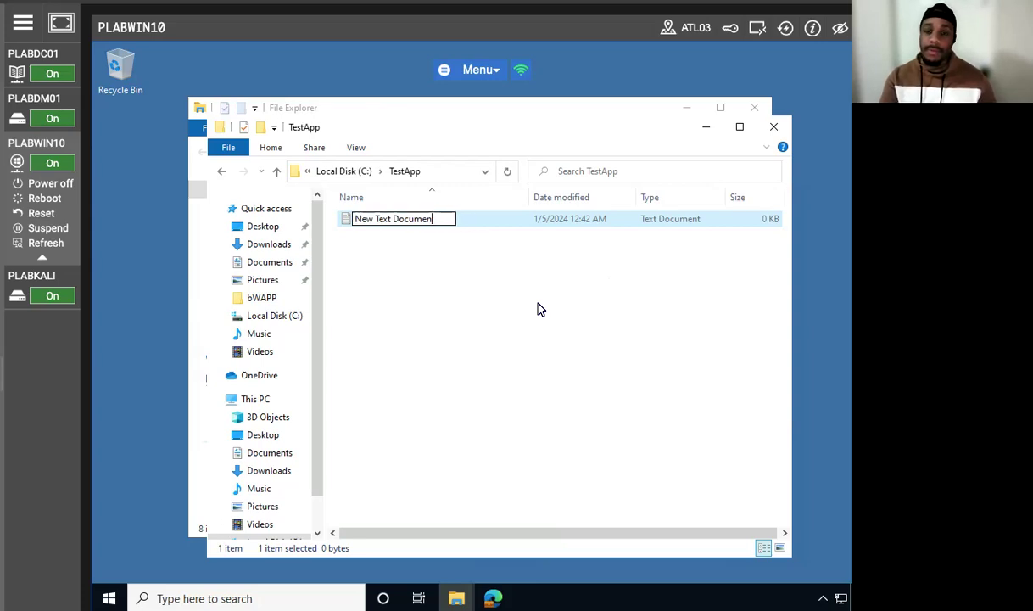
text(a)
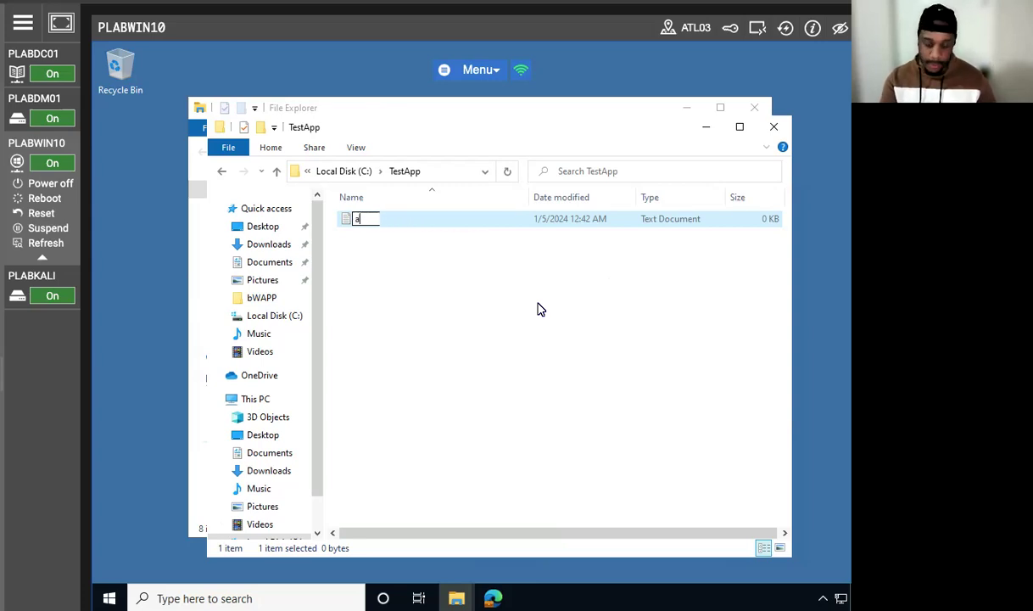
text(pp1.bat)
key(Return)
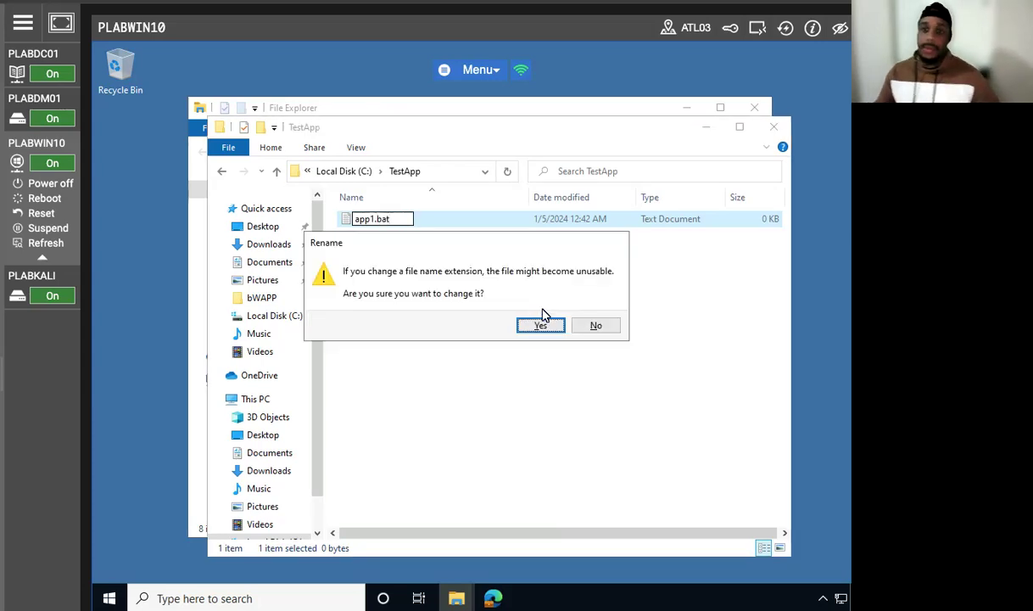
click(540, 327)
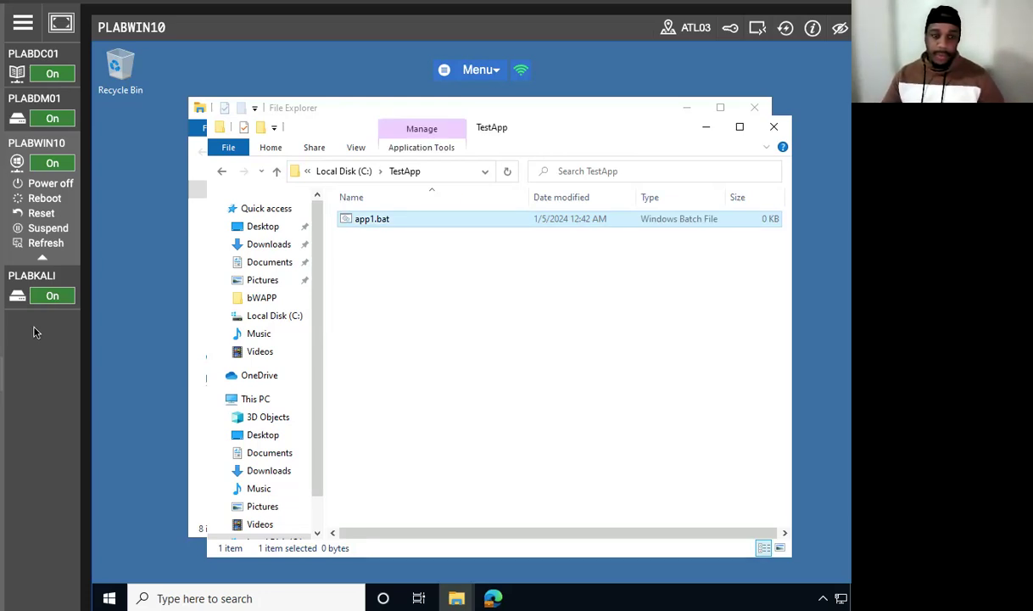
Step: Open app1.bat for editing and enter the lines "echo This is a test batch file..." and "pause"
right_click(370, 222)
click(438, 255)
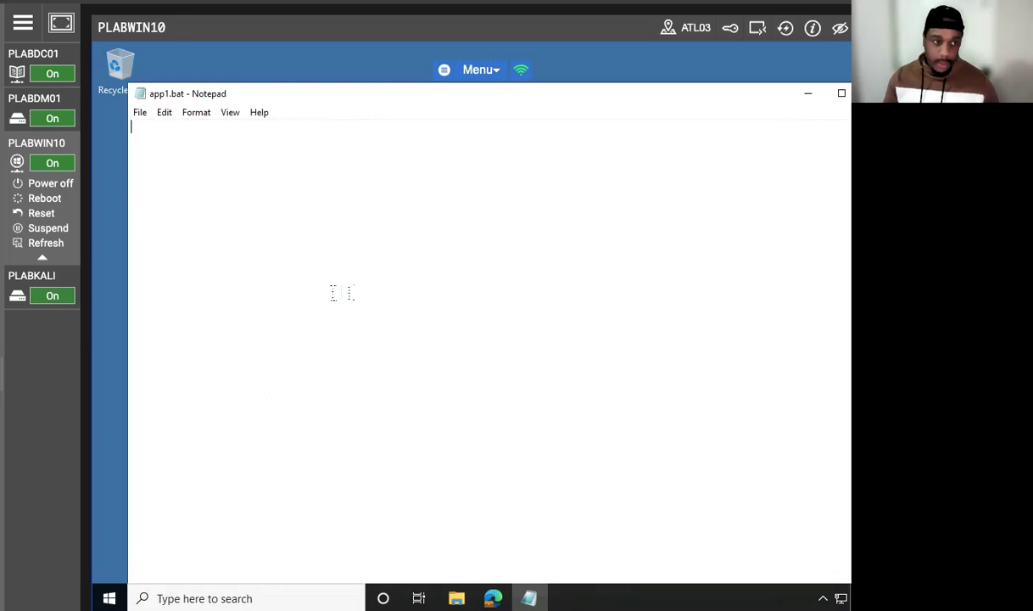
text(echo This is a test batc)
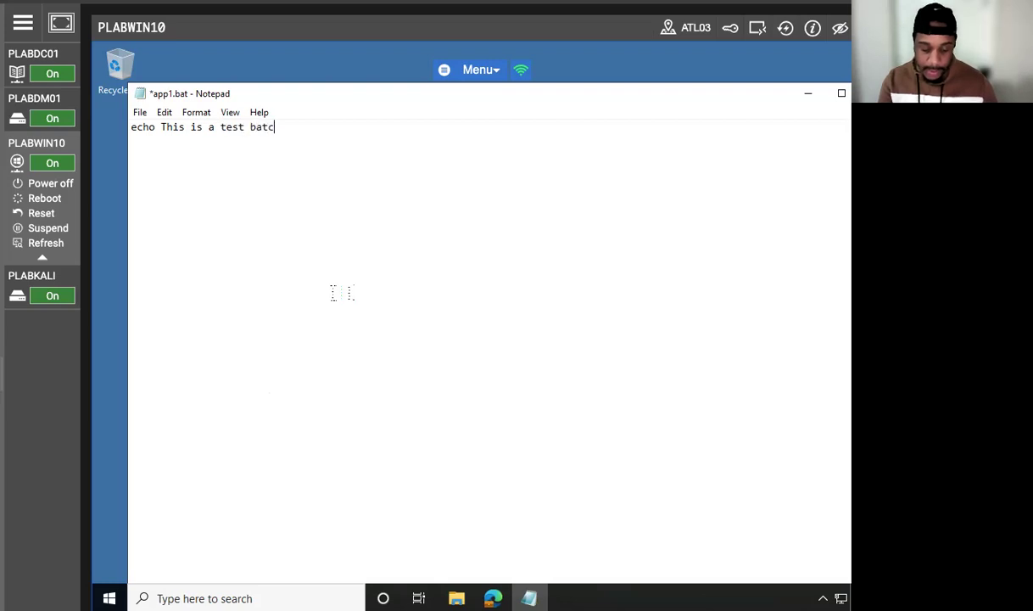
text(h fil)
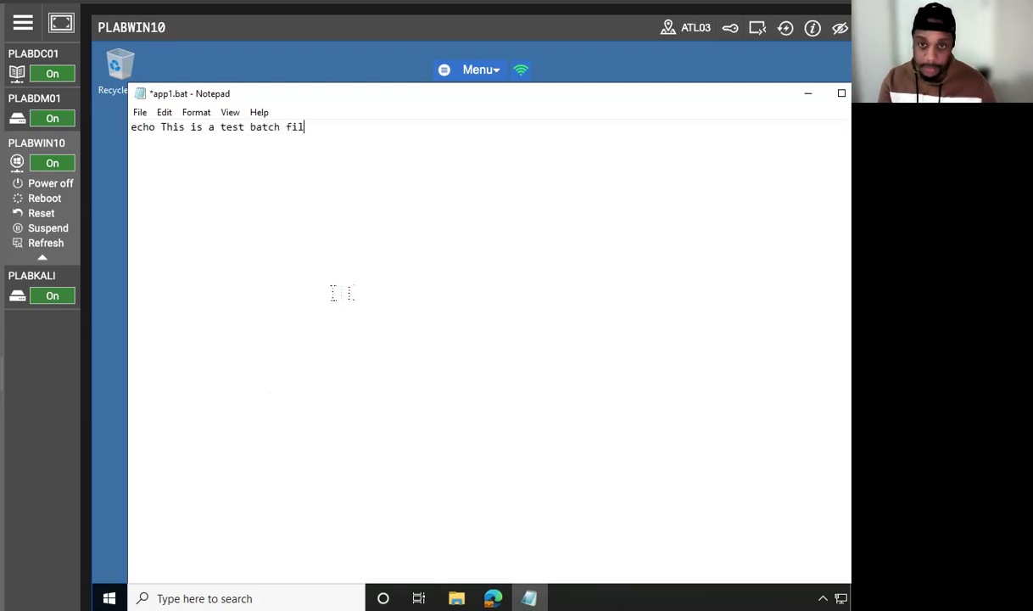
text(e...)
key(Return)
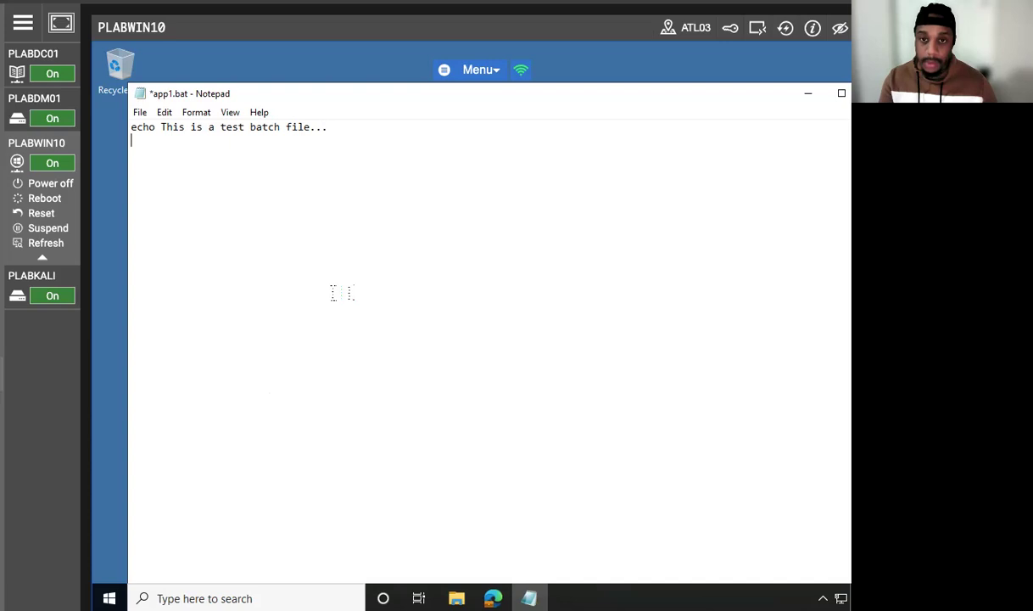
text(pause)
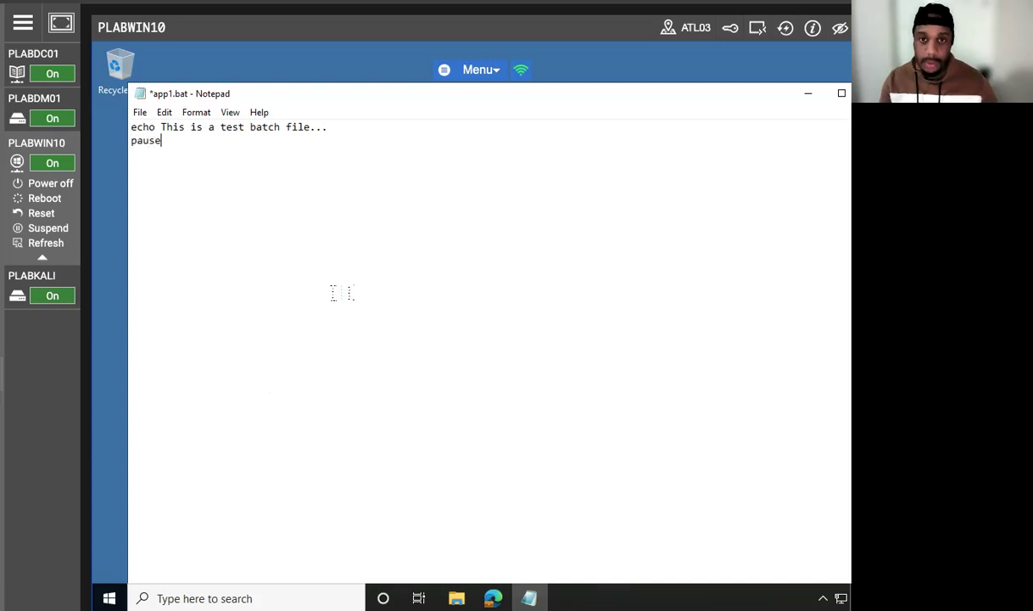
Step: Save the batch file, then close it and both File Explorer windows
click(165, 112)
click(140, 112)
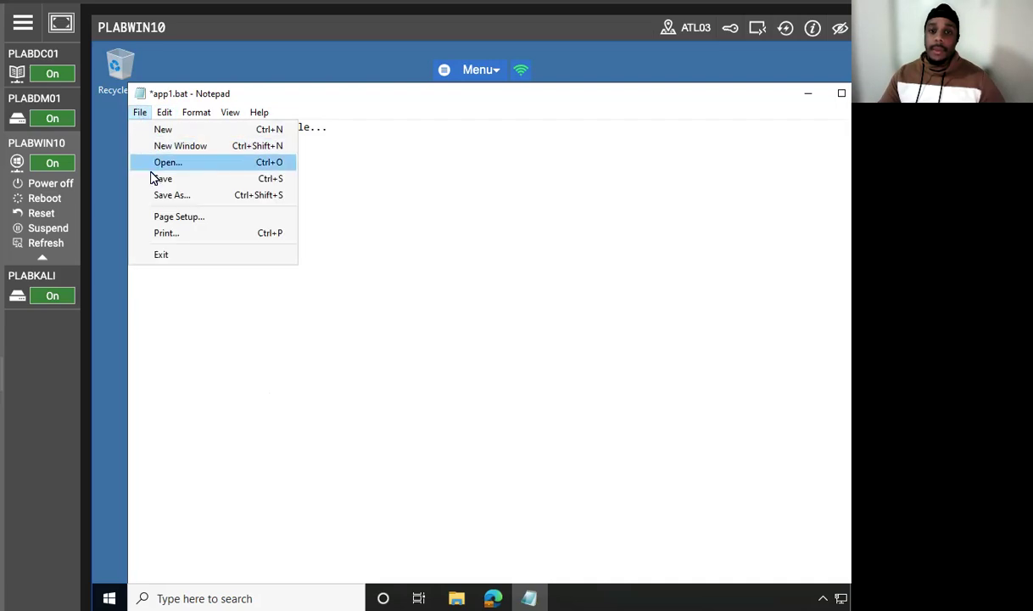
click(161, 178)
drag(759, 99, 652, 112)
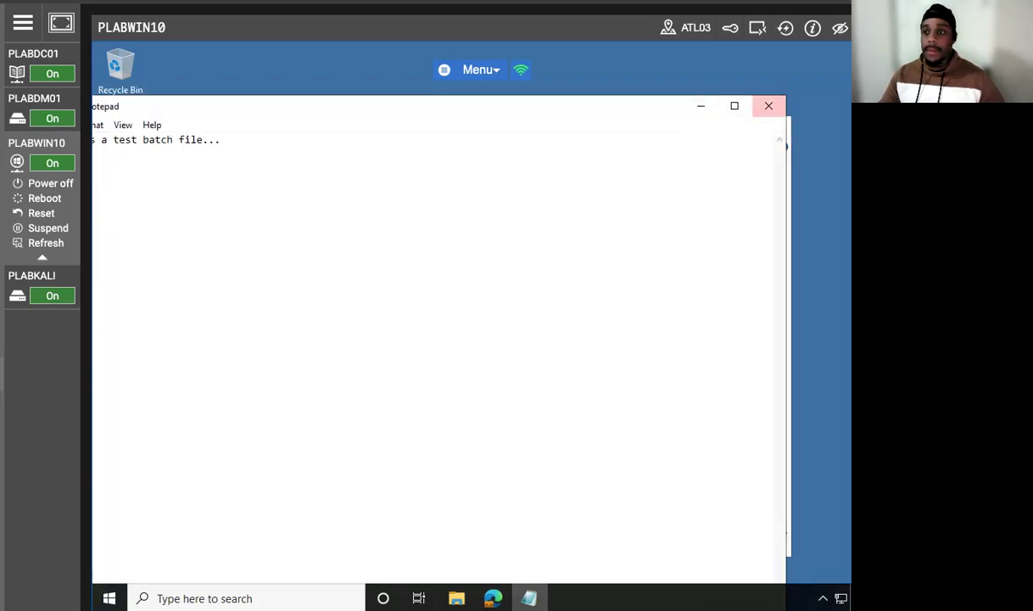
click(770, 109)
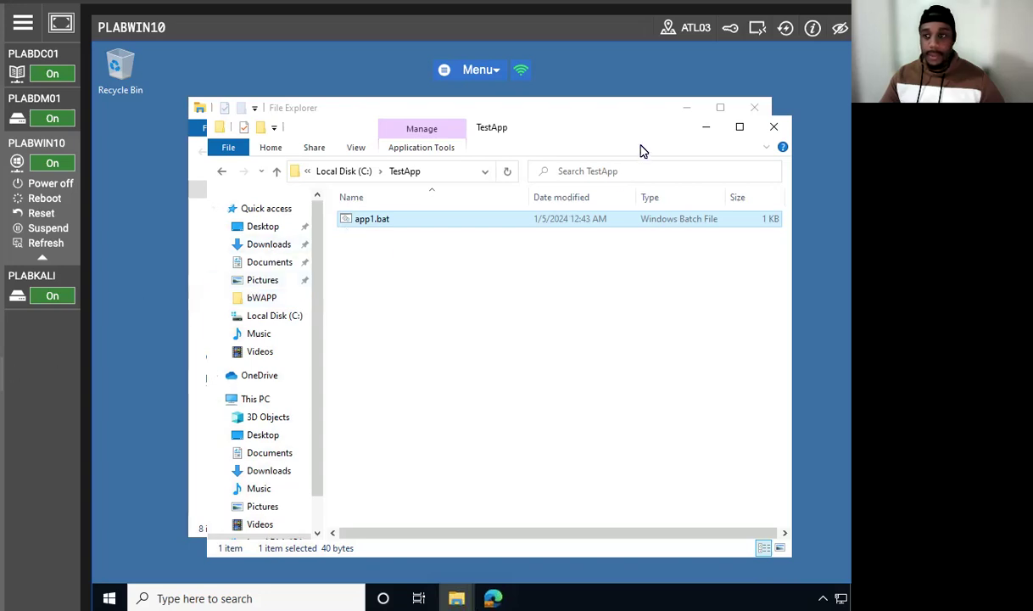
click(754, 108)
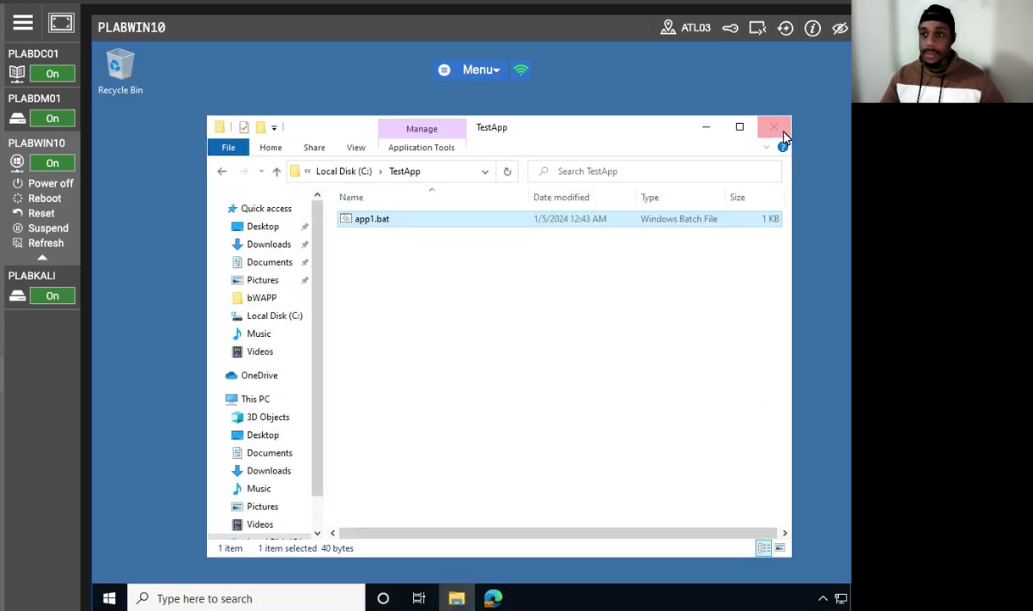
click(772, 126)
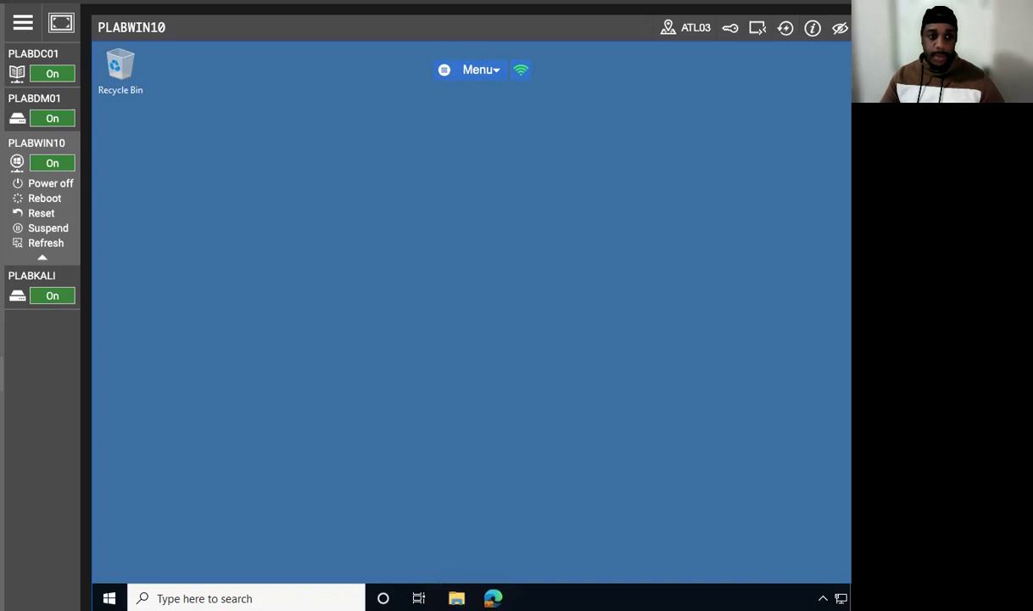
Step: Search Windows for gpedit, launch the Local Group Policy Editor and move its window higher on the desktop
click(238, 598)
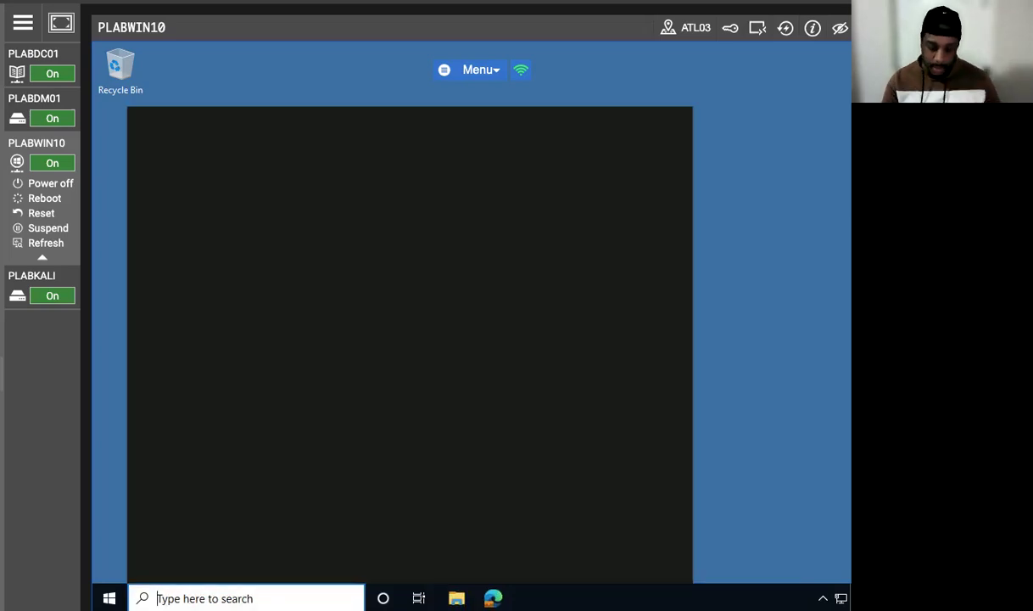
text(gp)
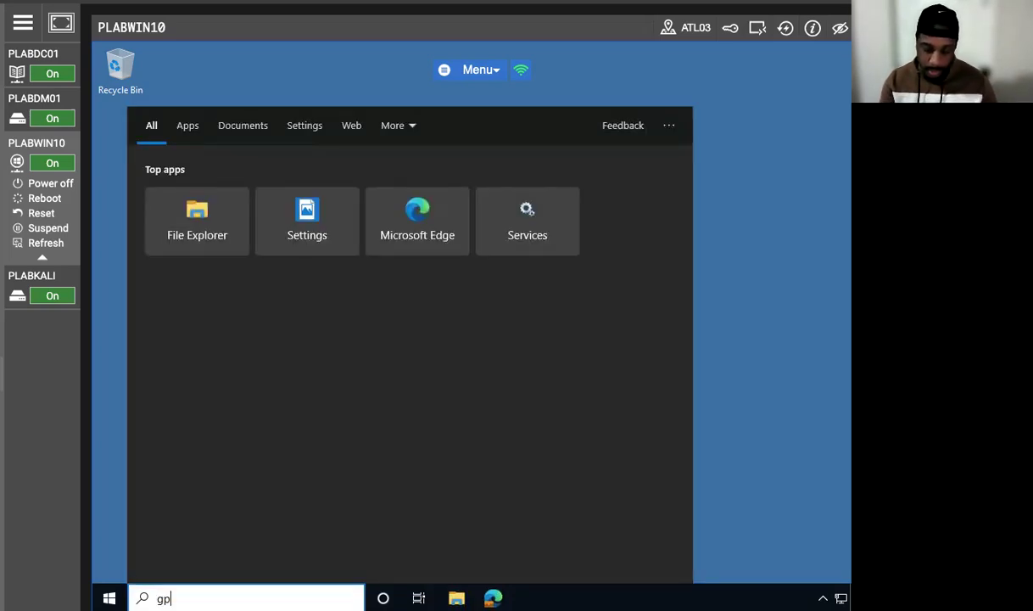
text(edit)
click(275, 187)
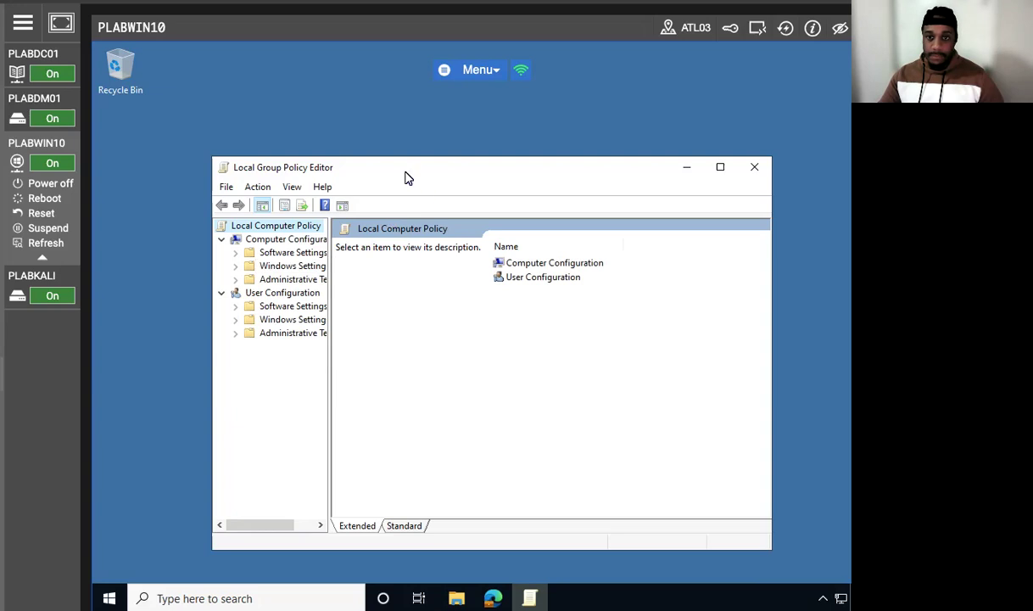
drag(365, 165, 332, 114)
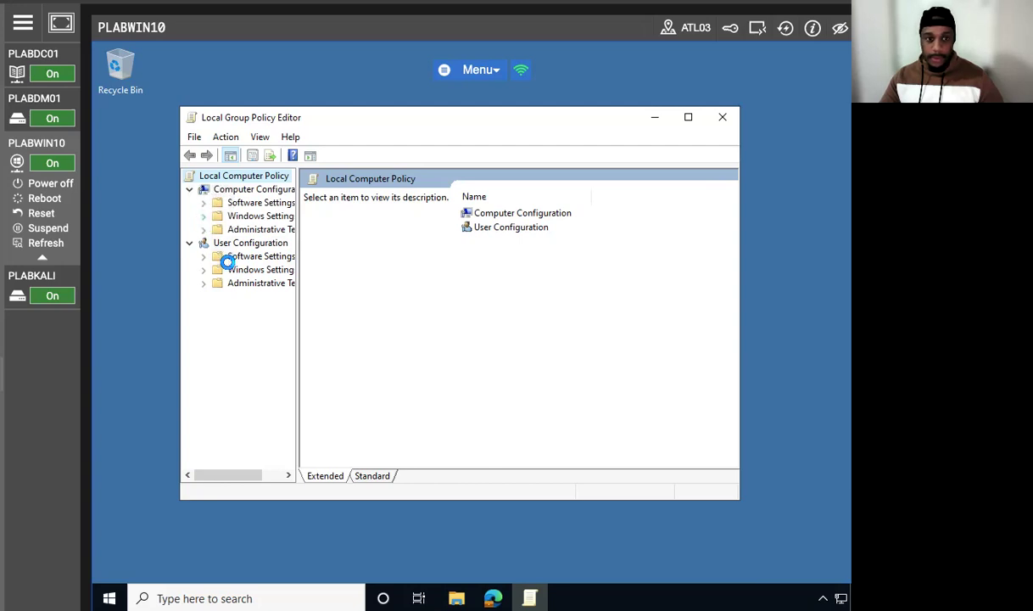
Step: Create new Software Restriction Policies under Computer Configuration, Windows Settings, Security Settings
click(204, 215)
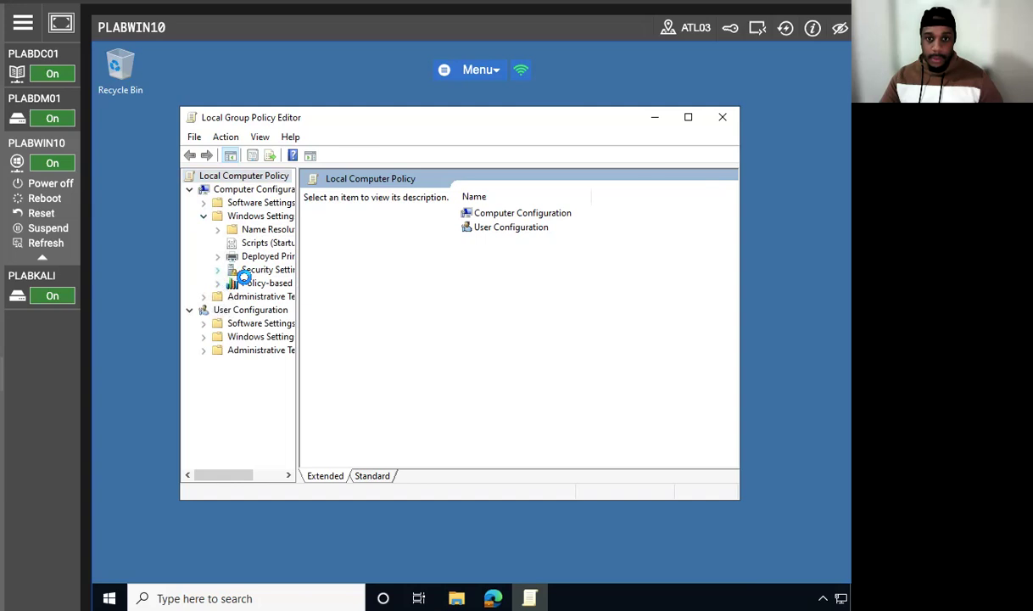
double_click(239, 269)
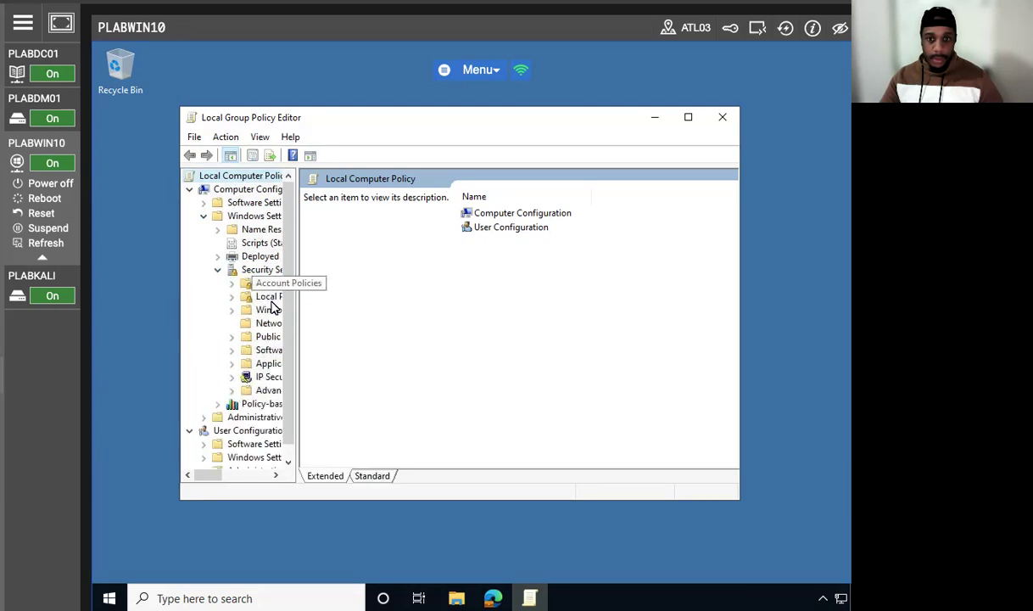
click(258, 348)
click(232, 350)
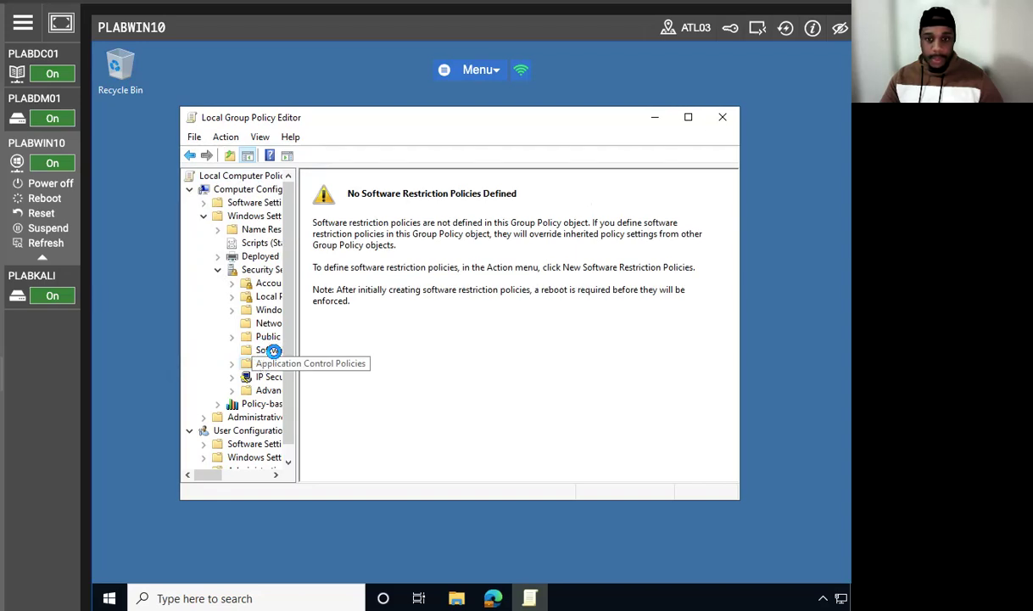
click(269, 363)
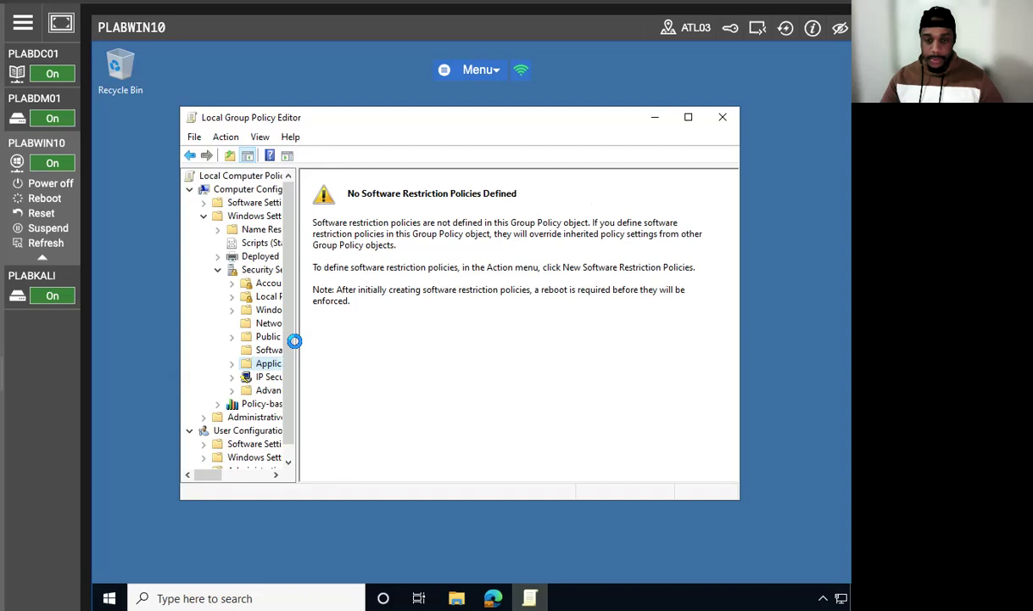
click(272, 350)
right_click(272, 350)
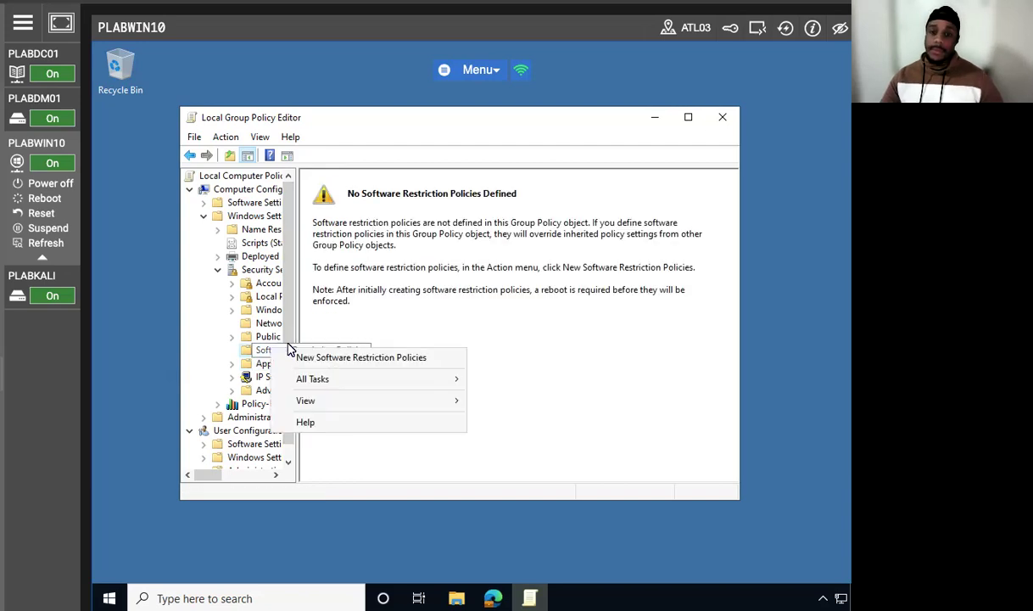
click(307, 365)
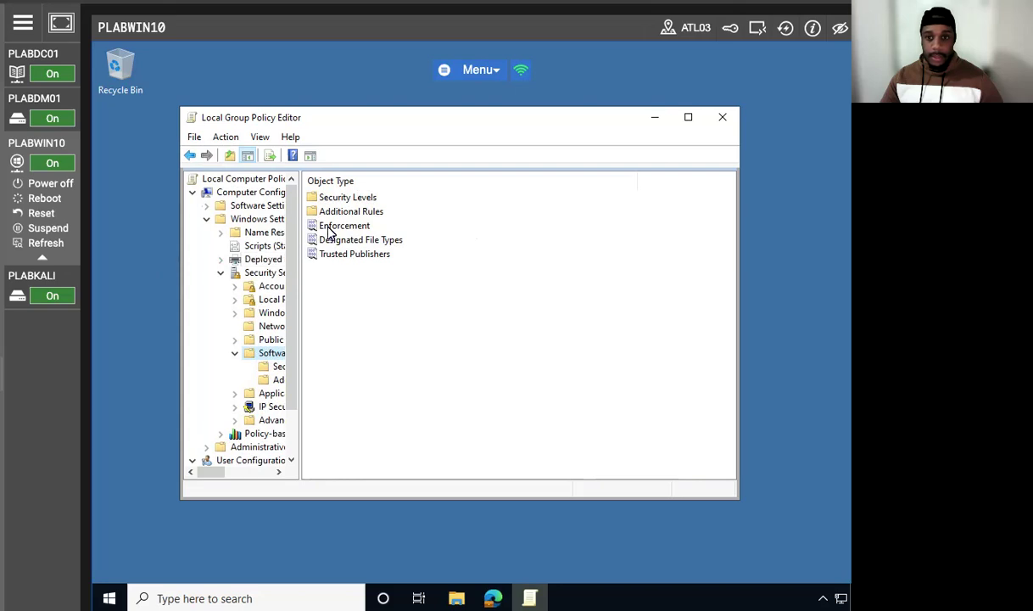
Step: Add a new path rule under Additional Rules for C:\TestApp with the Disallowed security level and apply it
click(266, 382)
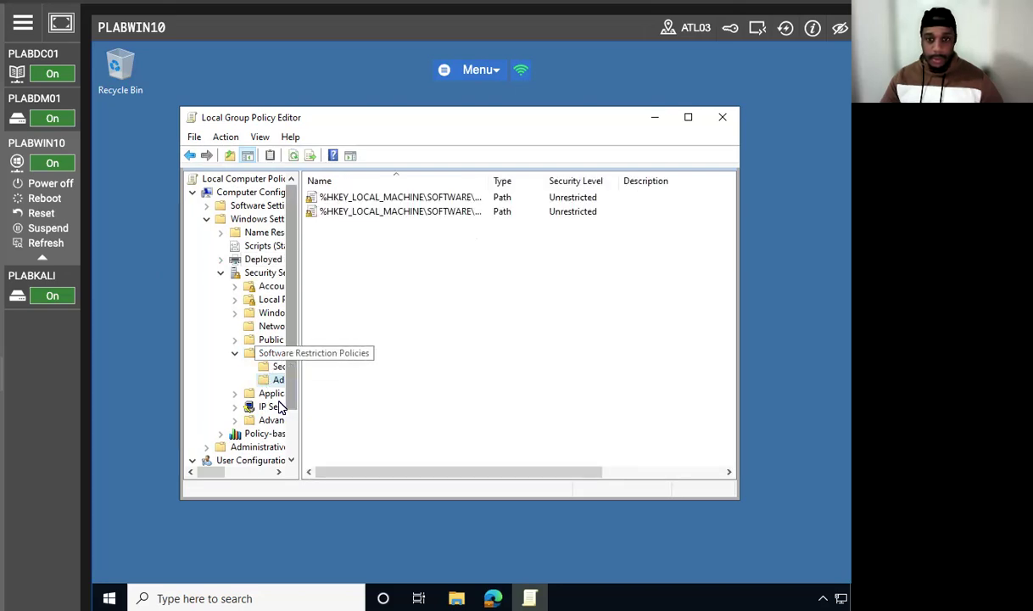
click(268, 367)
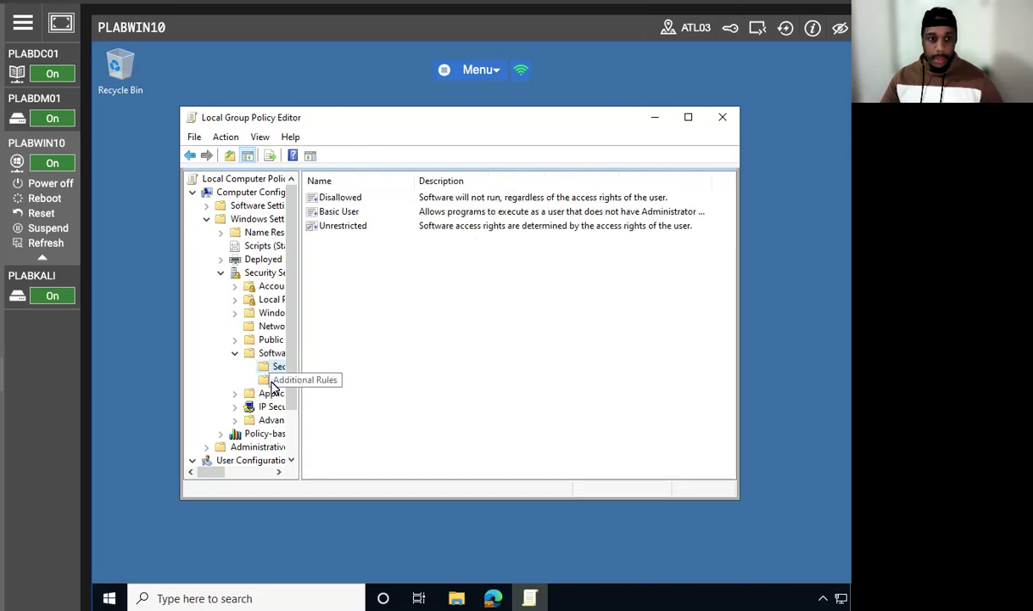
click(272, 382)
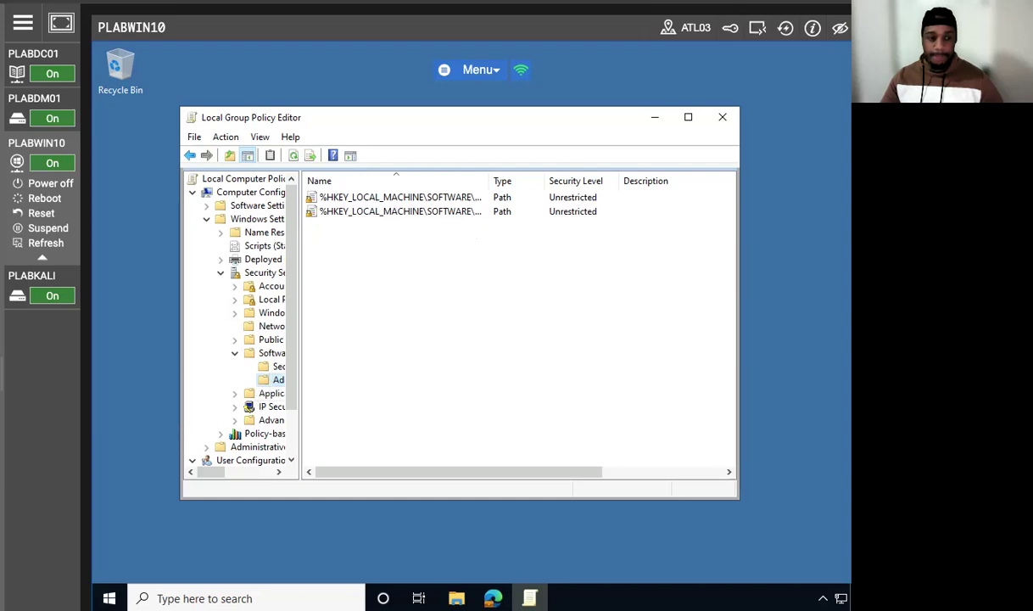
right_click(270, 381)
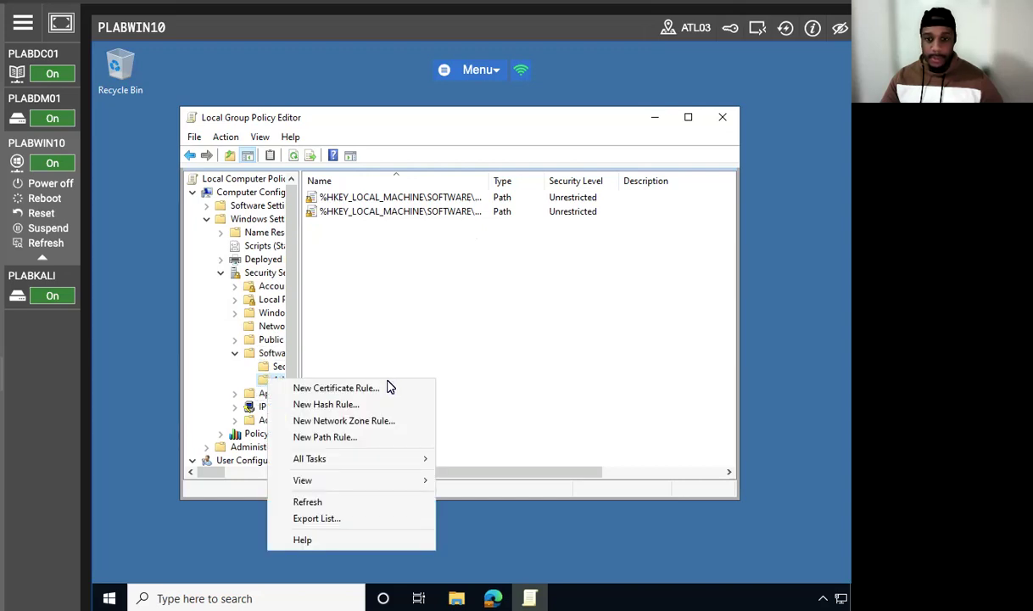
click(373, 436)
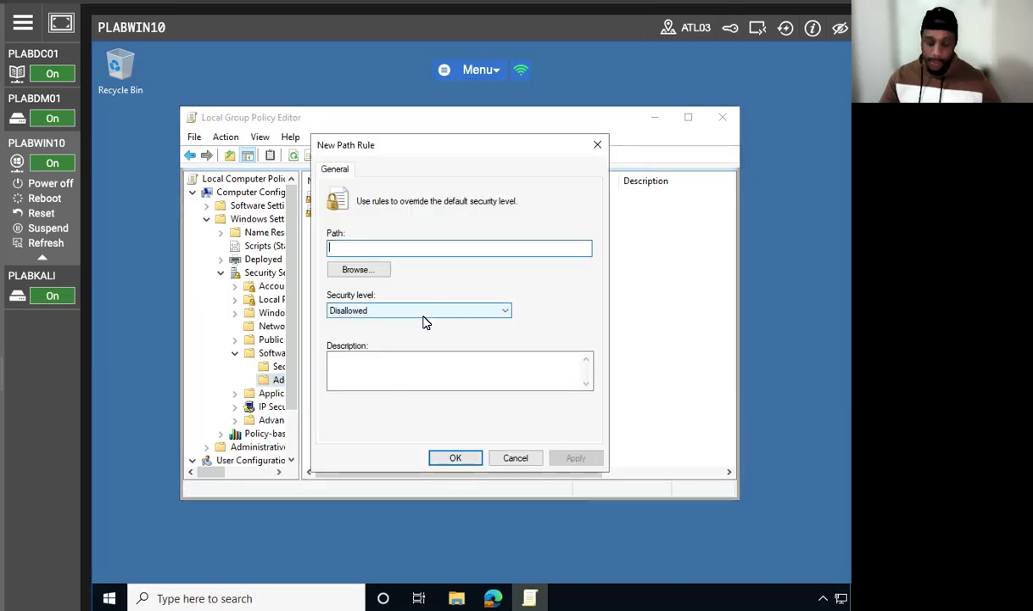
text(C:\TestApp)
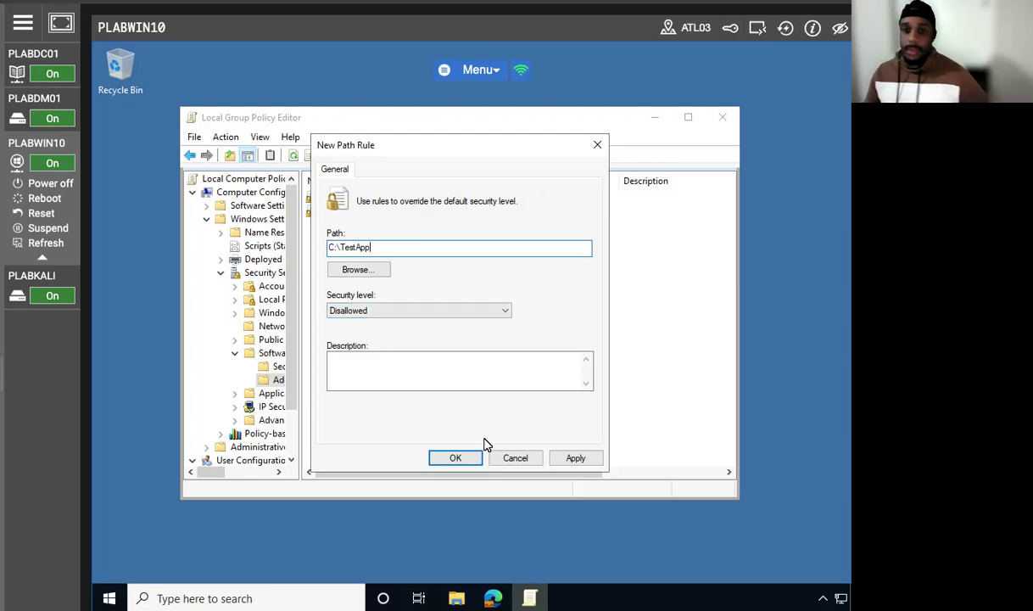
click(590, 459)
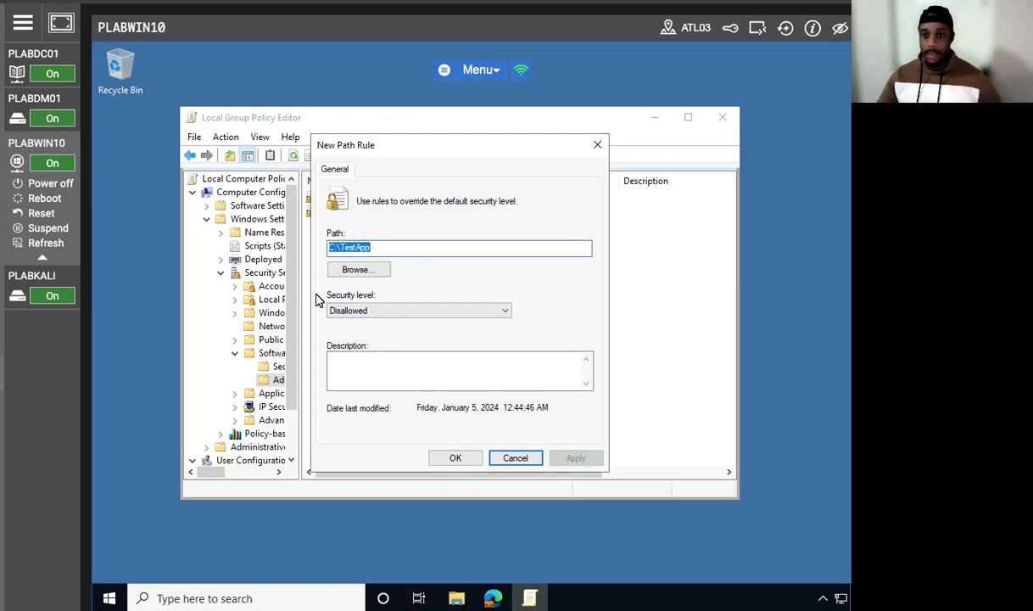
Step: Close the new path rule's dialog, select the C:\TestApp rule and minimize the Local Group Policy Editor
click(455, 459)
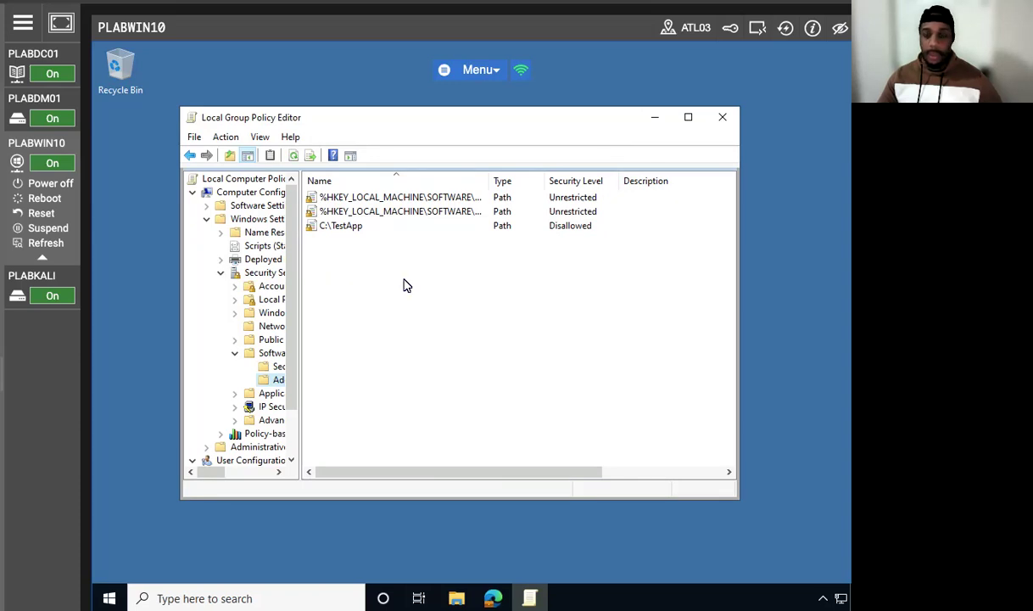
click(341, 227)
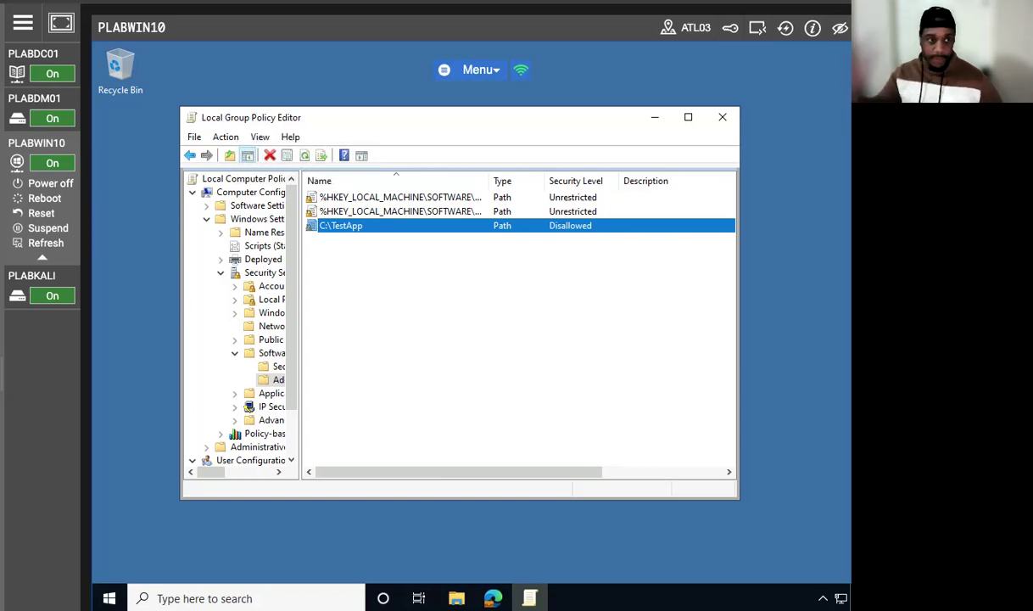
click(654, 119)
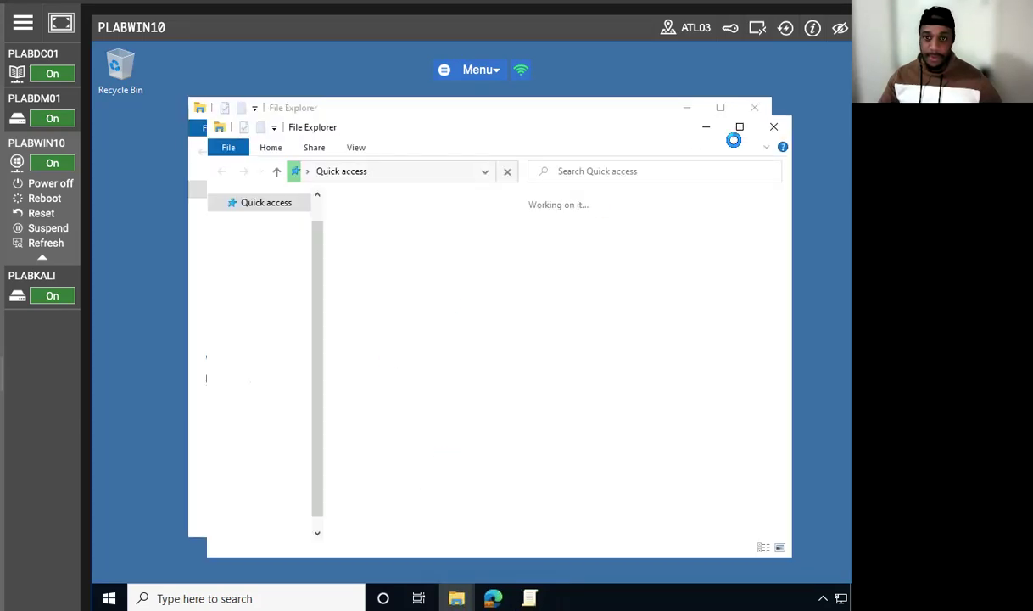
Step: Close the extra File Explorer window, open C:\TestApp in the remaining one and try to run app1.bat to test the path rule
click(774, 129)
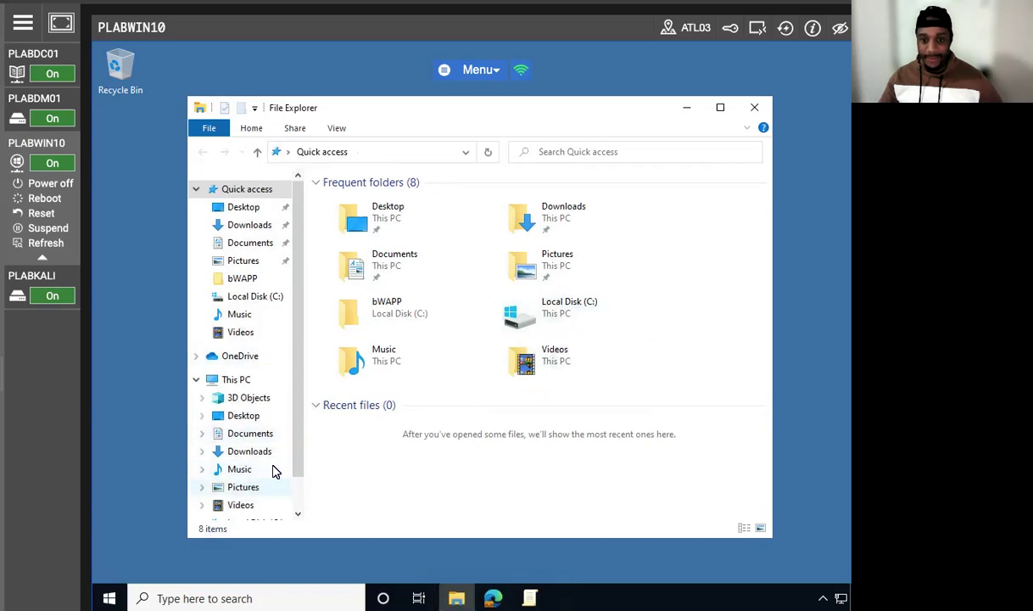
click(270, 296)
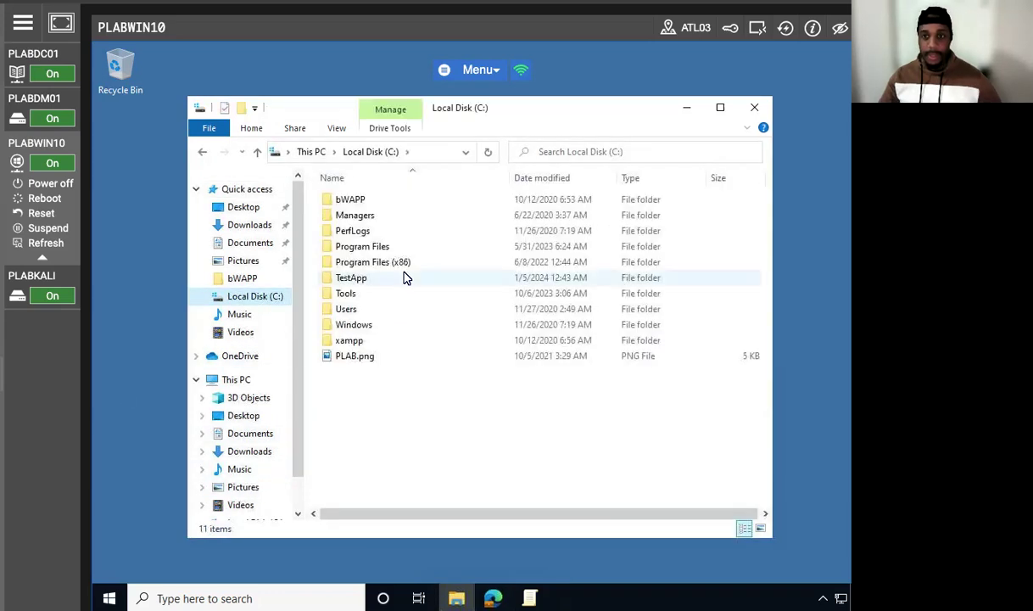
click(351, 280)
double_click(353, 279)
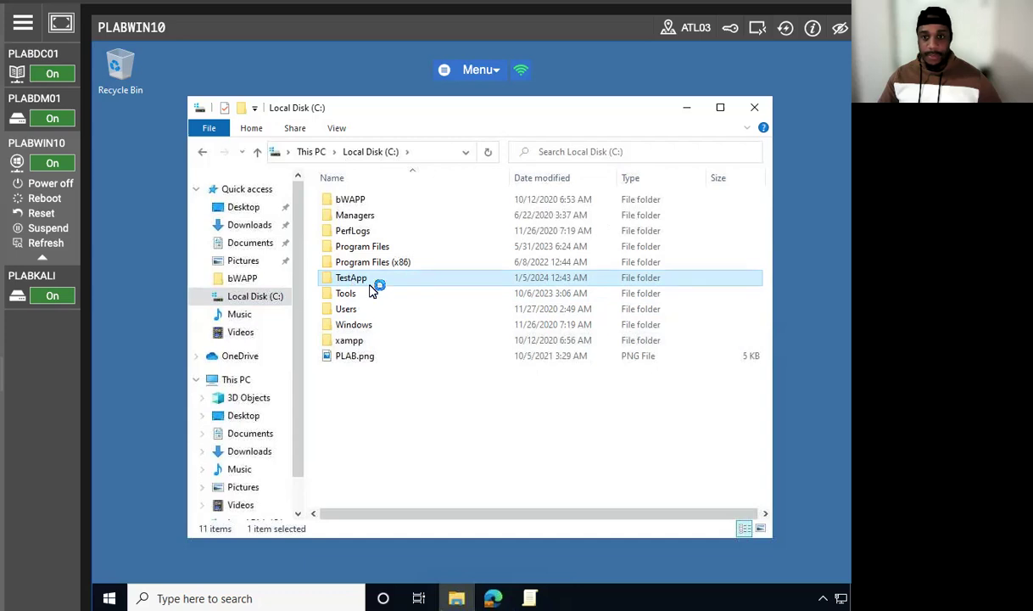
click(342, 202)
right_click(342, 198)
click(386, 205)
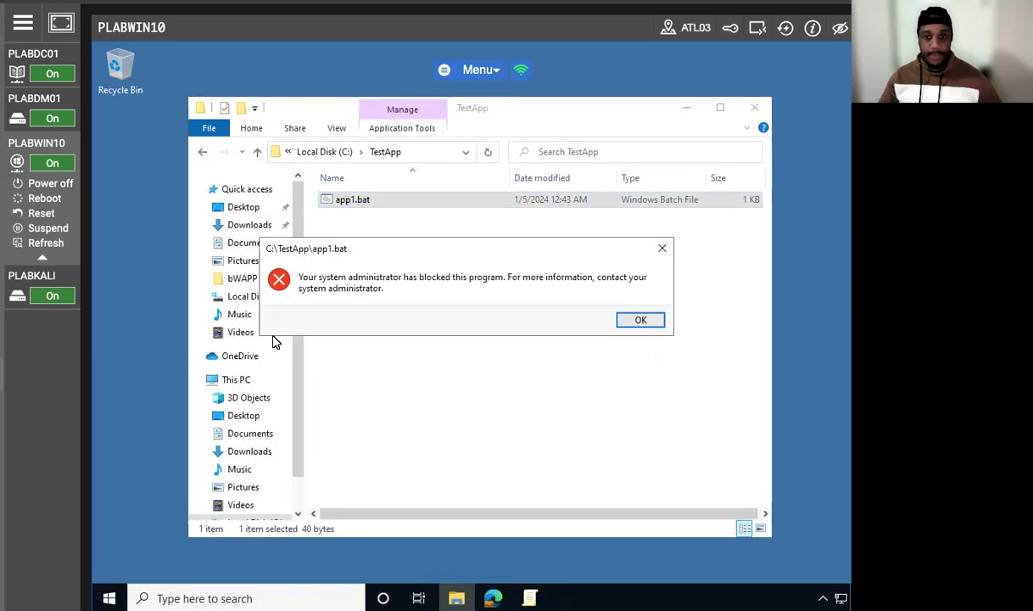
click(641, 320)
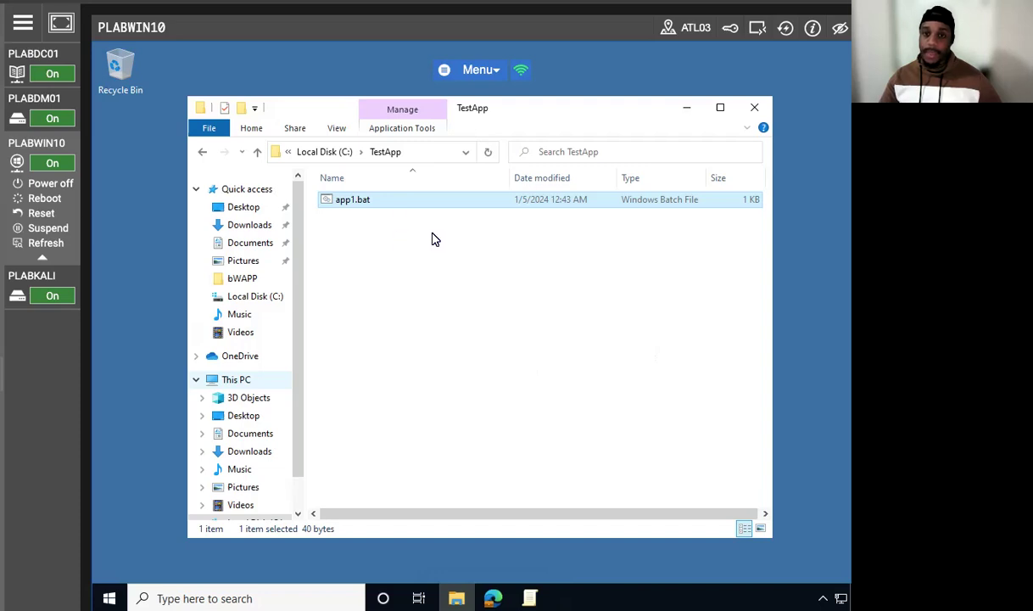
Step: Copy app1.bat from C:\TestApp to the root of Local Disk (C:), granting administrator permission for the copy
right_click(382, 204)
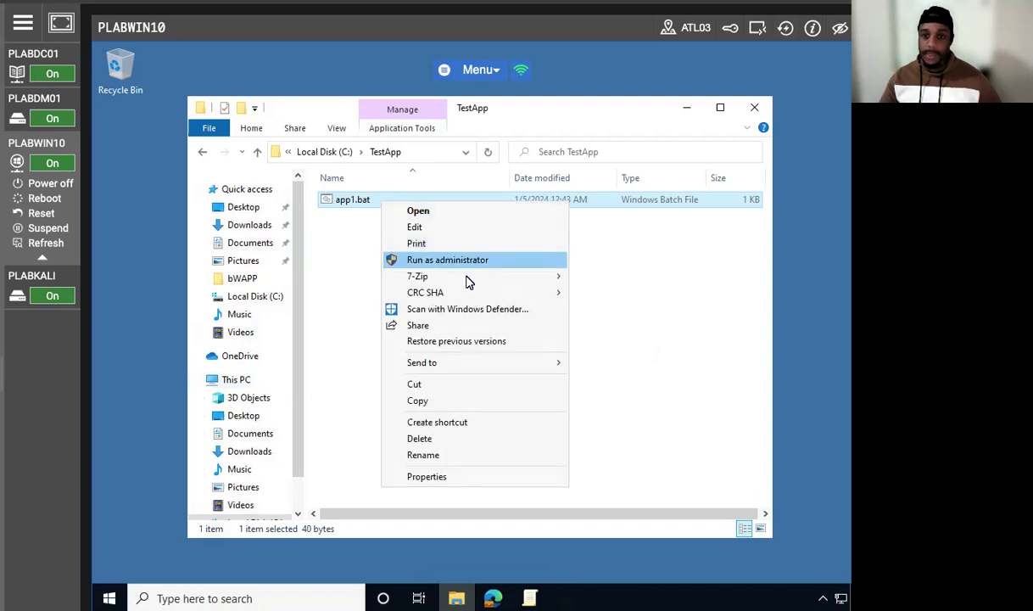
click(416, 400)
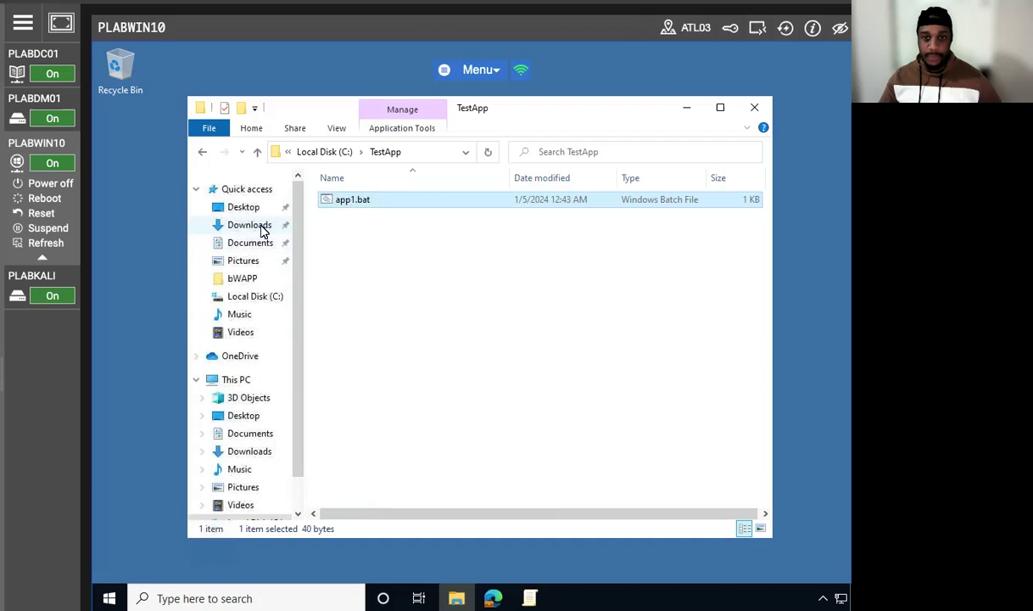
click(254, 296)
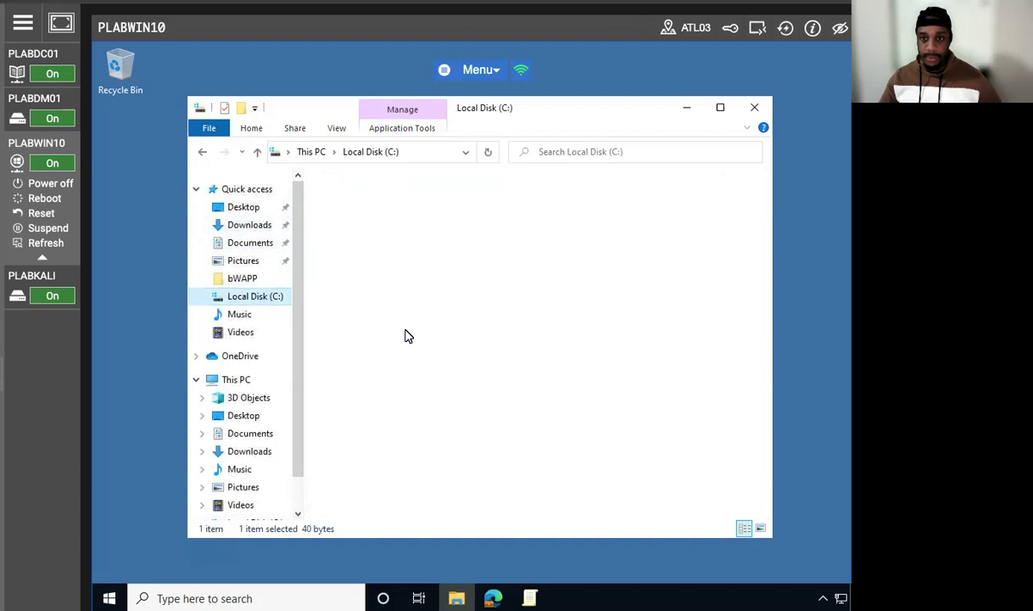
right_click(379, 219)
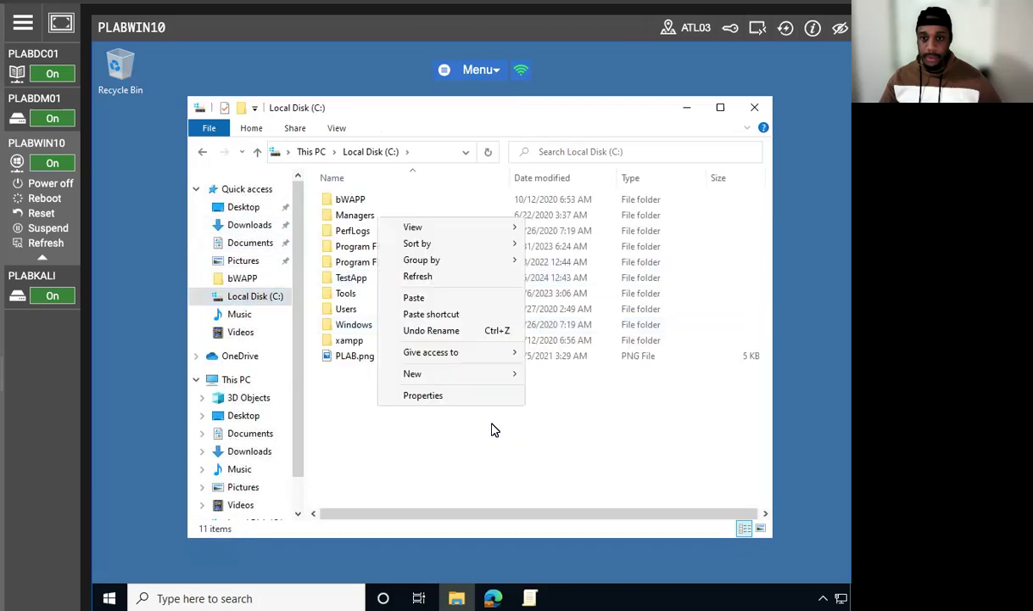
click(436, 298)
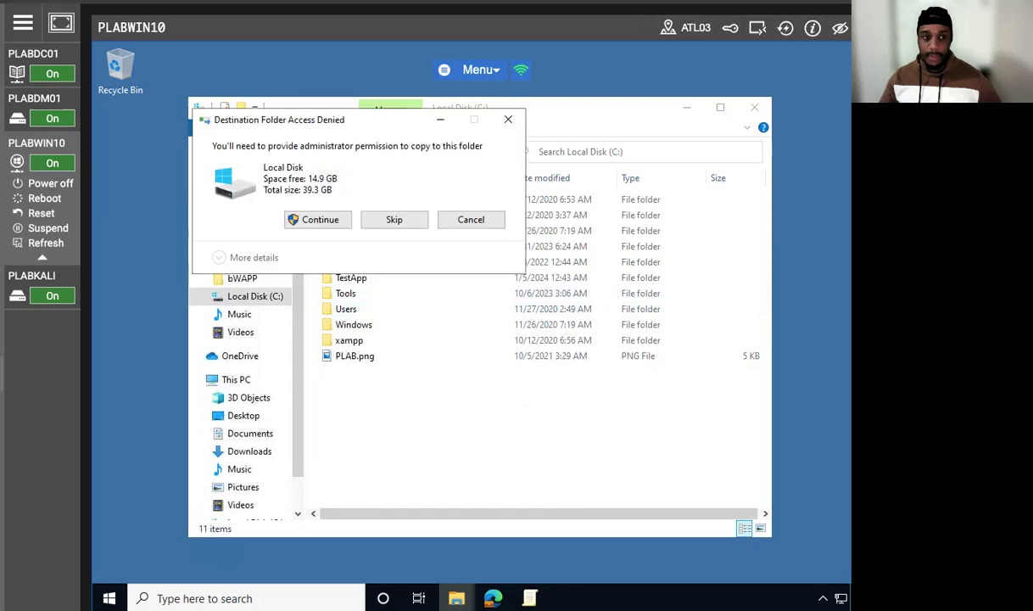
click(320, 222)
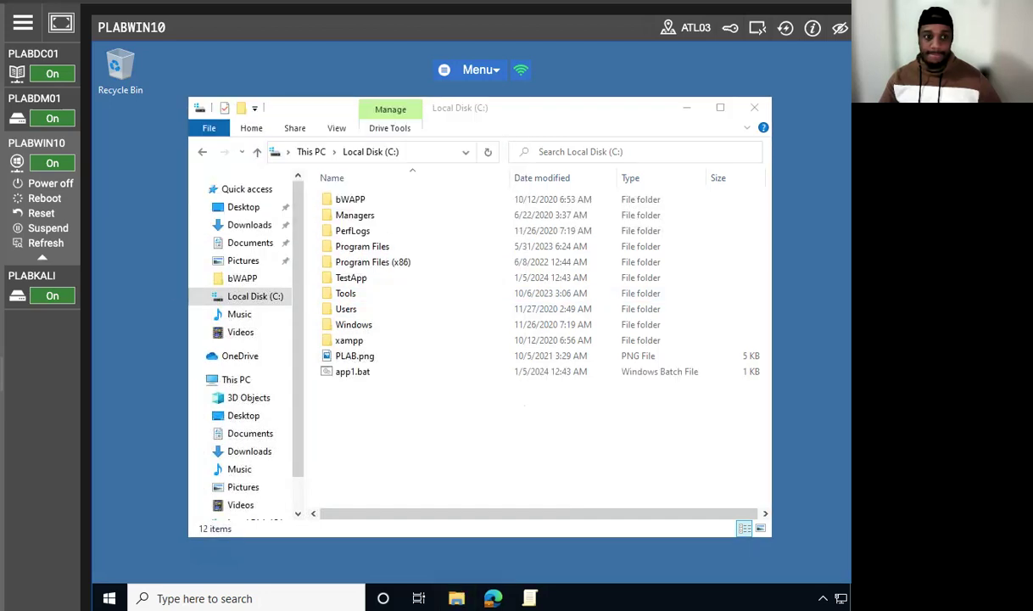
Step: Run the app1.bat copy from the root of C:, finish its pause prompt and minimize File Explorer
right_click(343, 371)
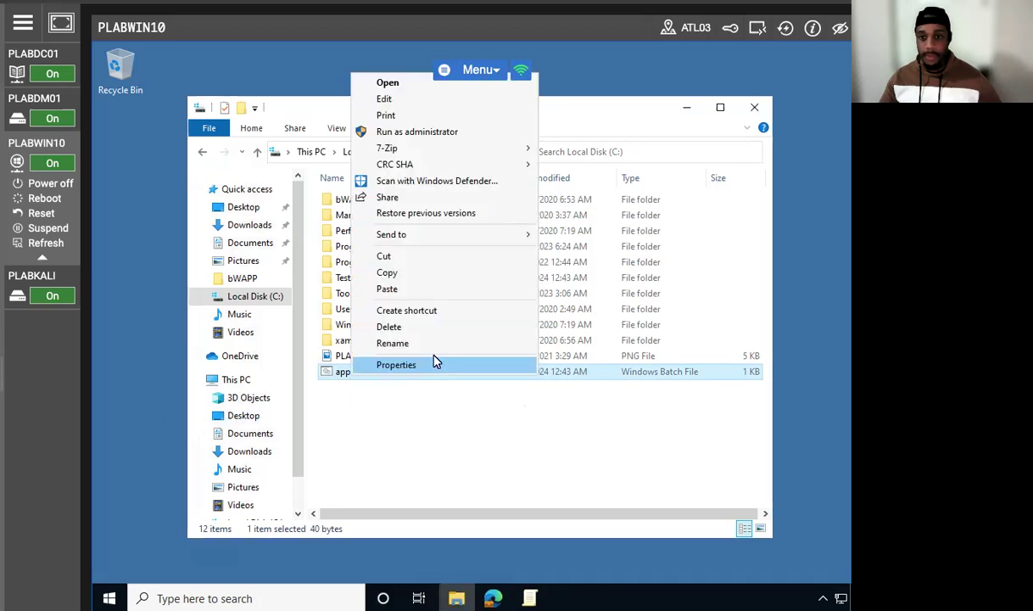
click(390, 83)
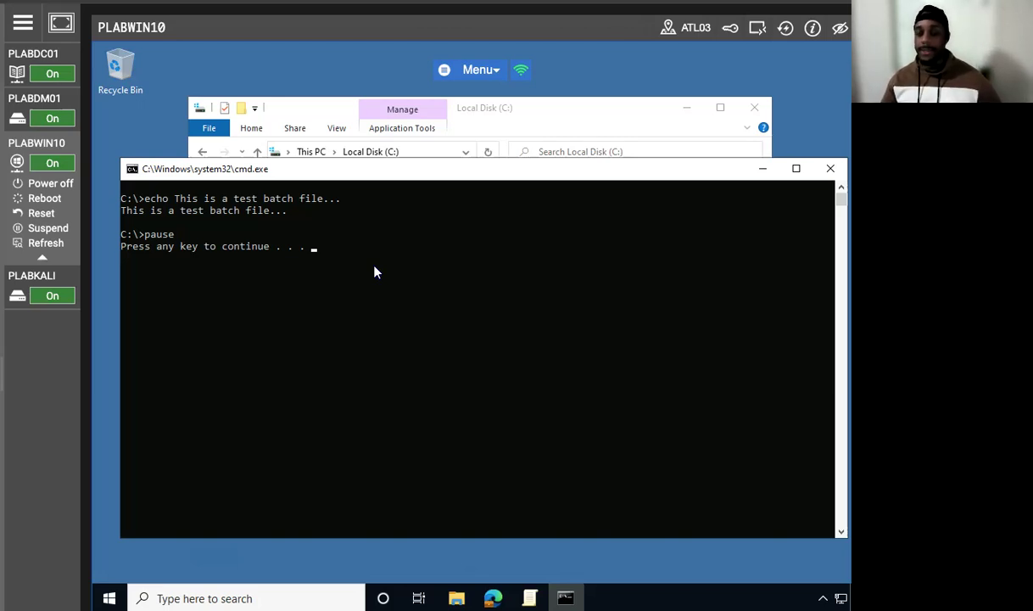
key(Return)
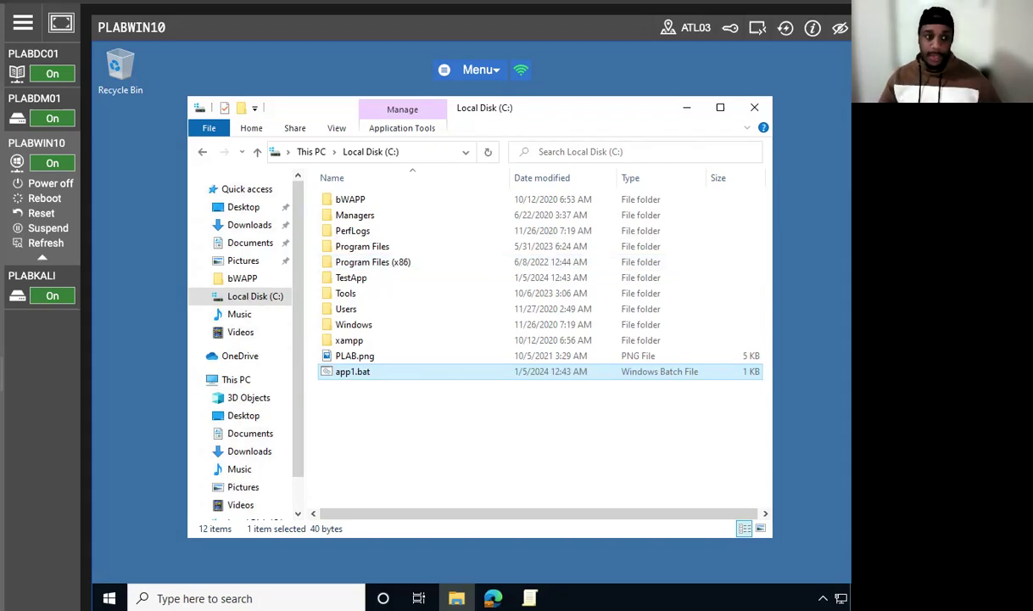
click(687, 108)
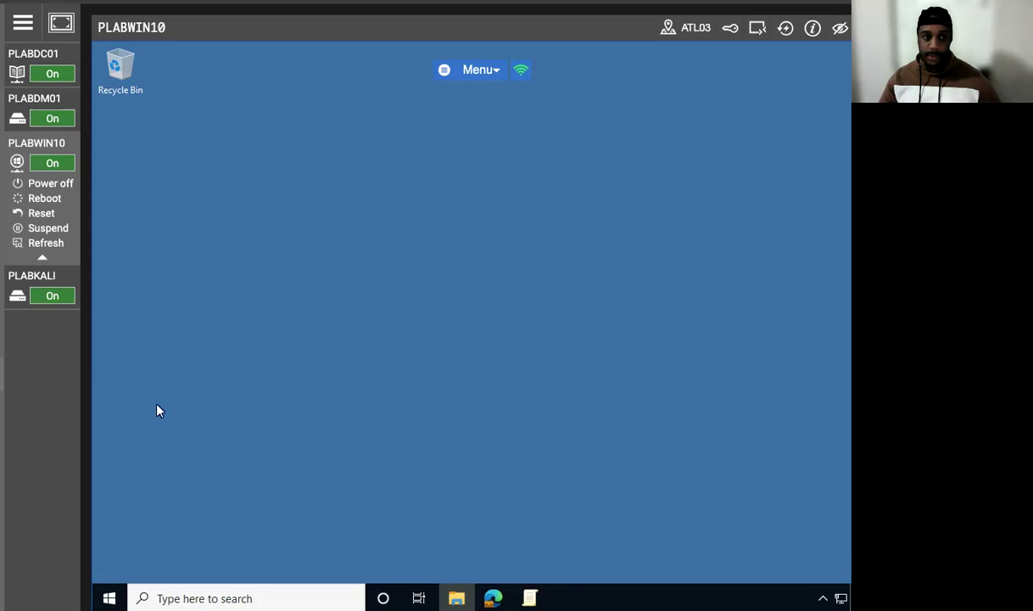
Step: Switch back to the Local Group Policy Editor and permanently delete the C:\TestApp path rule
click(529, 598)
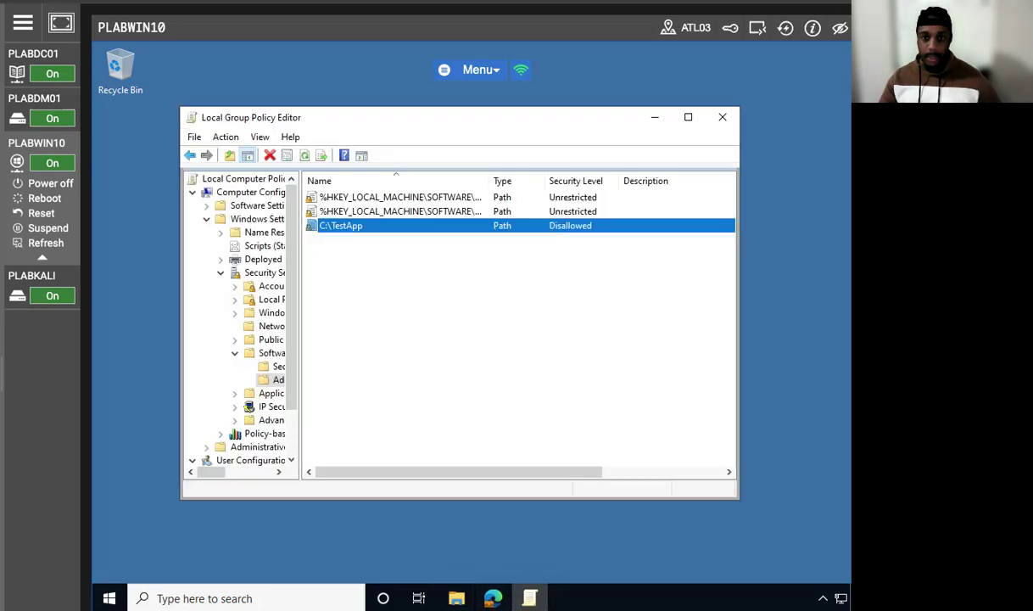
right_click(328, 227)
click(386, 240)
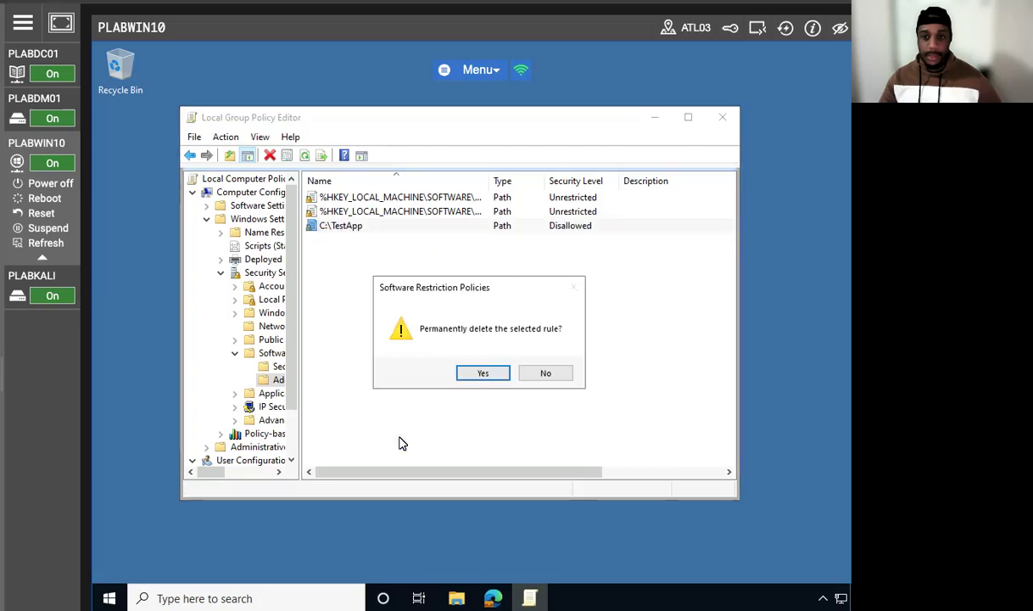
click(473, 371)
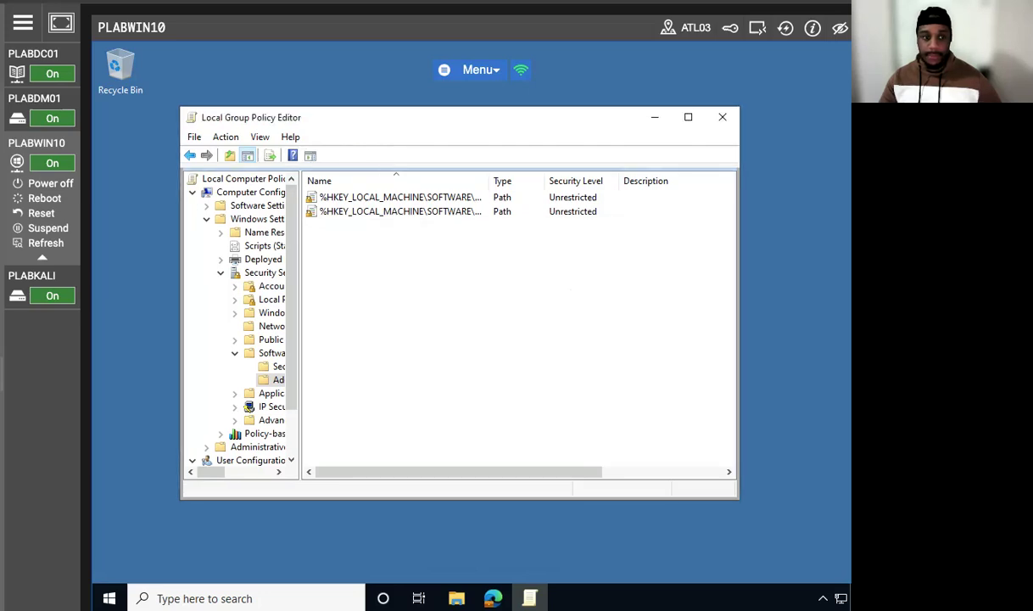
Step: Start a new hash rule under Additional Rules and load app1.bat from C:\TestApp as the file to hash
right_click(495, 309)
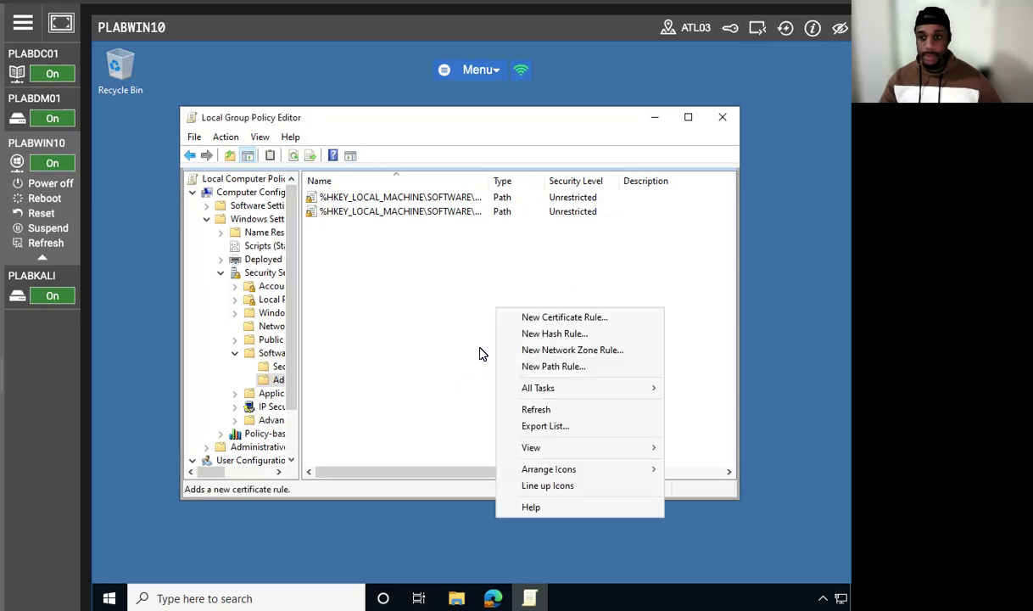
click(550, 333)
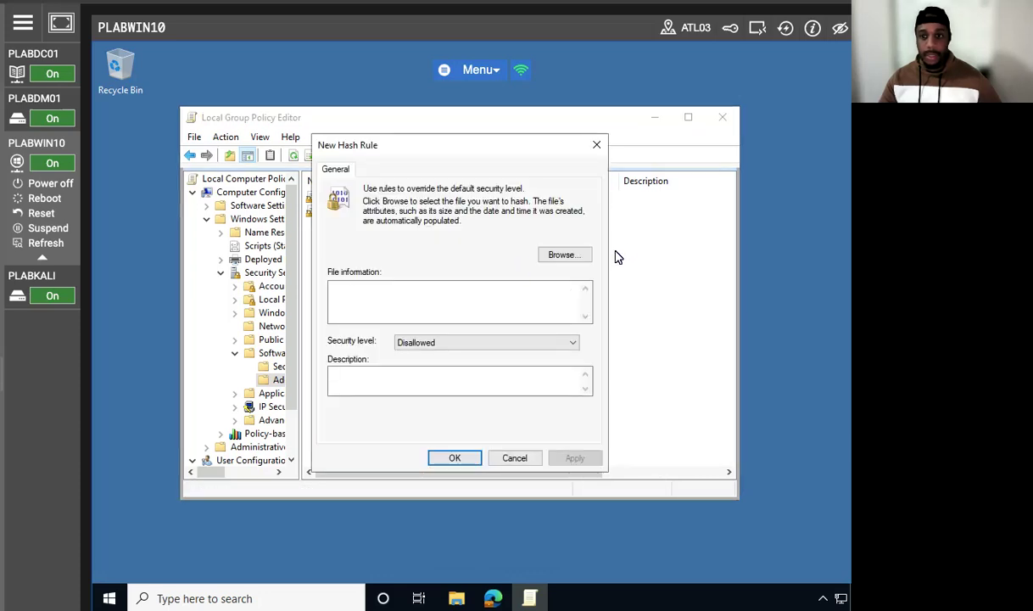
click(564, 255)
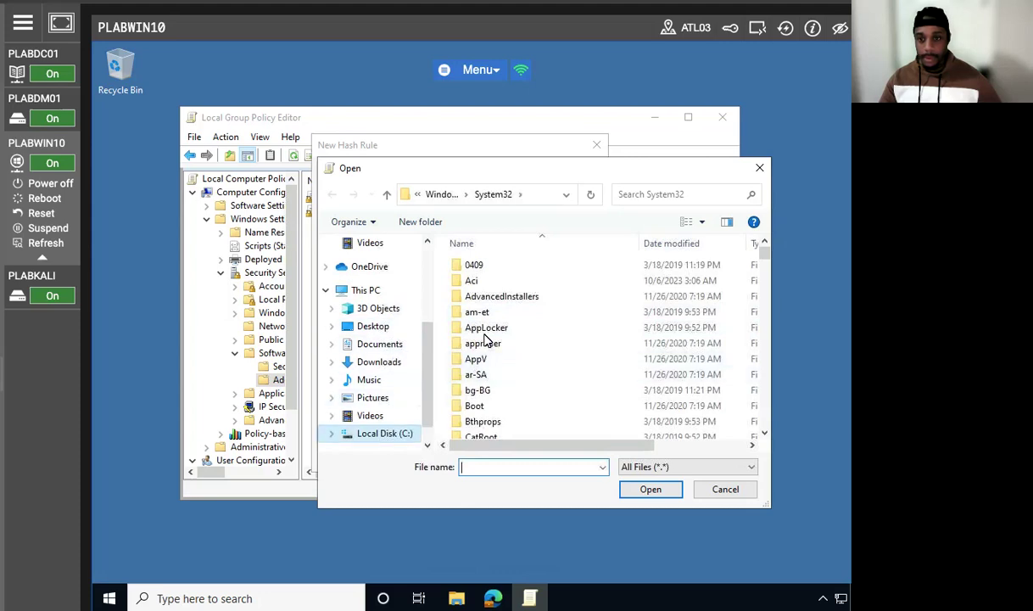
drag(550, 168, 438, 88)
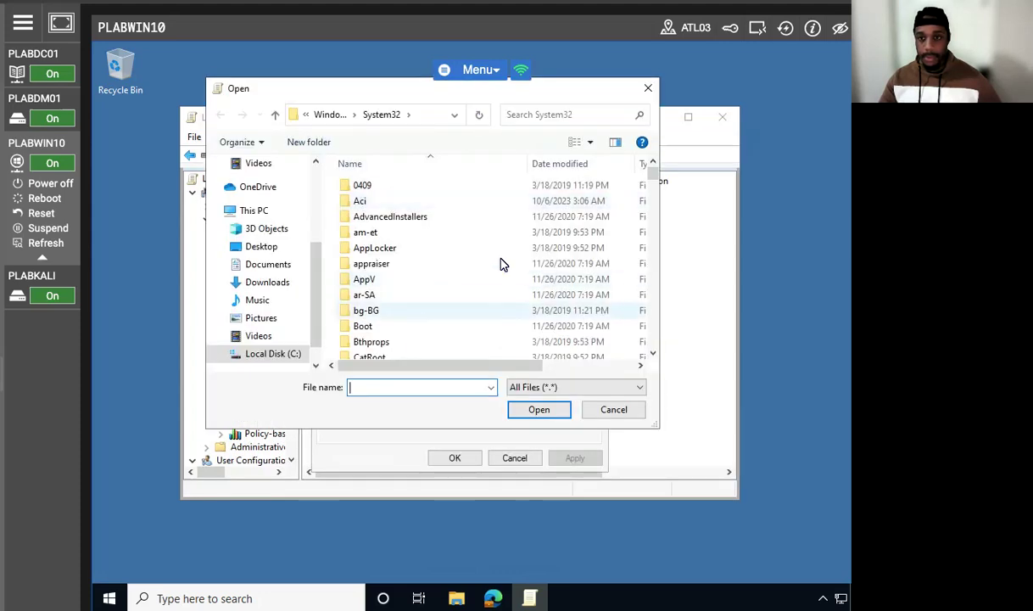
click(284, 348)
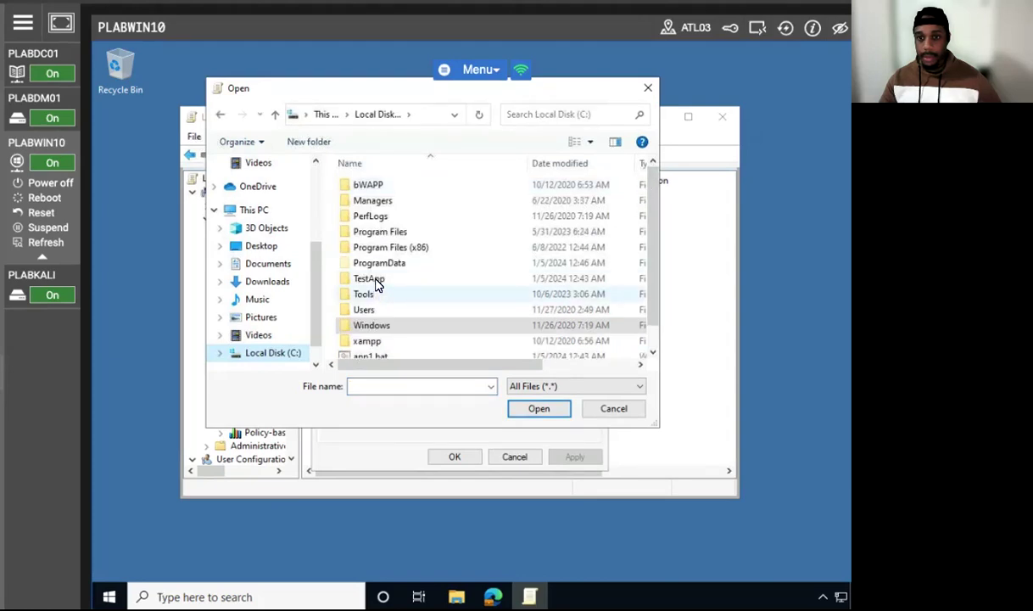
double_click(377, 280)
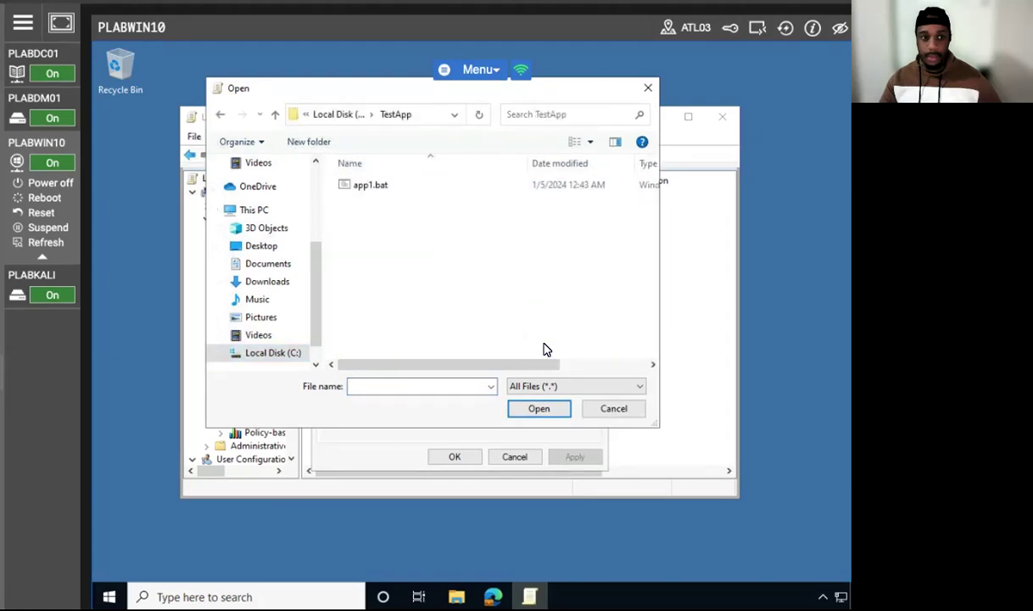
click(384, 188)
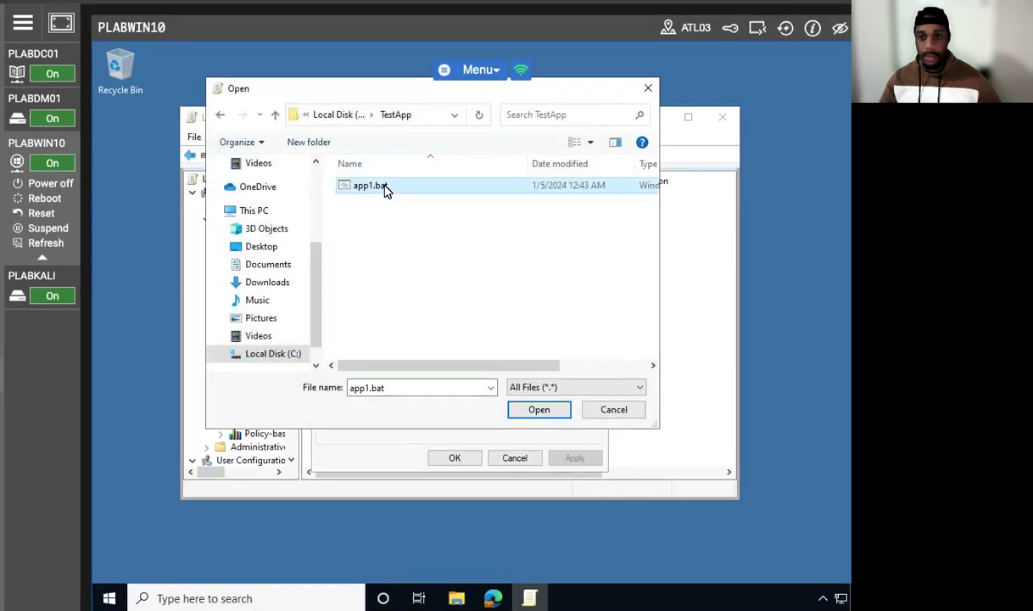
click(537, 411)
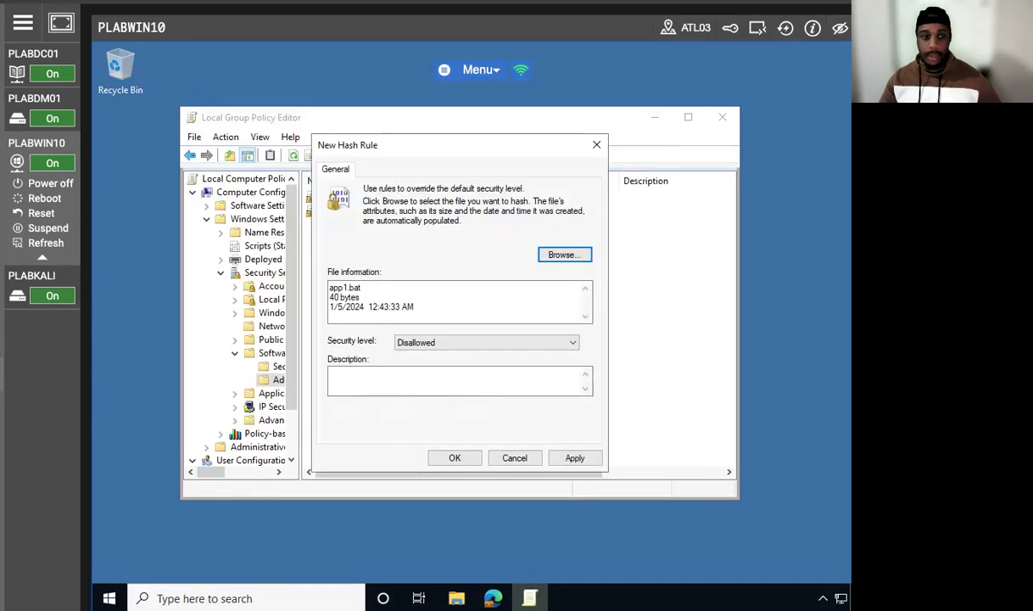
Step: Apply the app1.bat hash rule with the Disallowed security level and close the Local Group Policy Editor
click(575, 458)
click(449, 462)
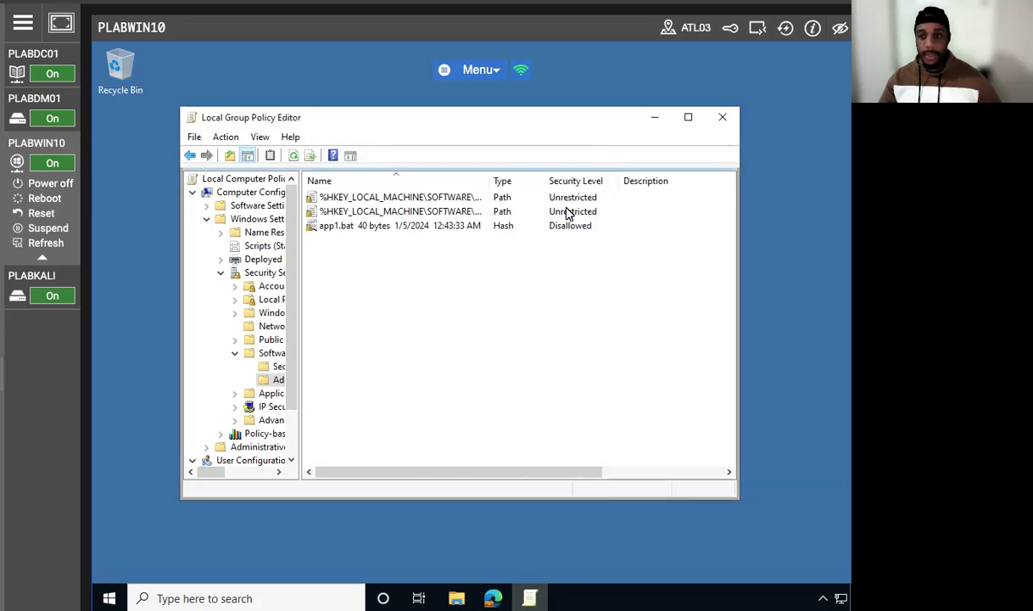
click(352, 226)
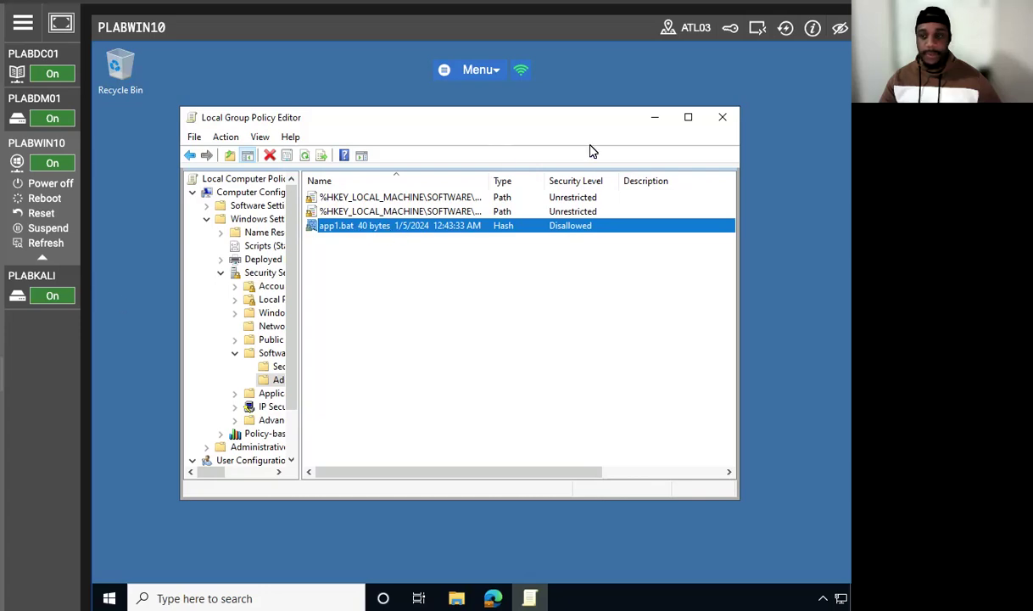
click(721, 117)
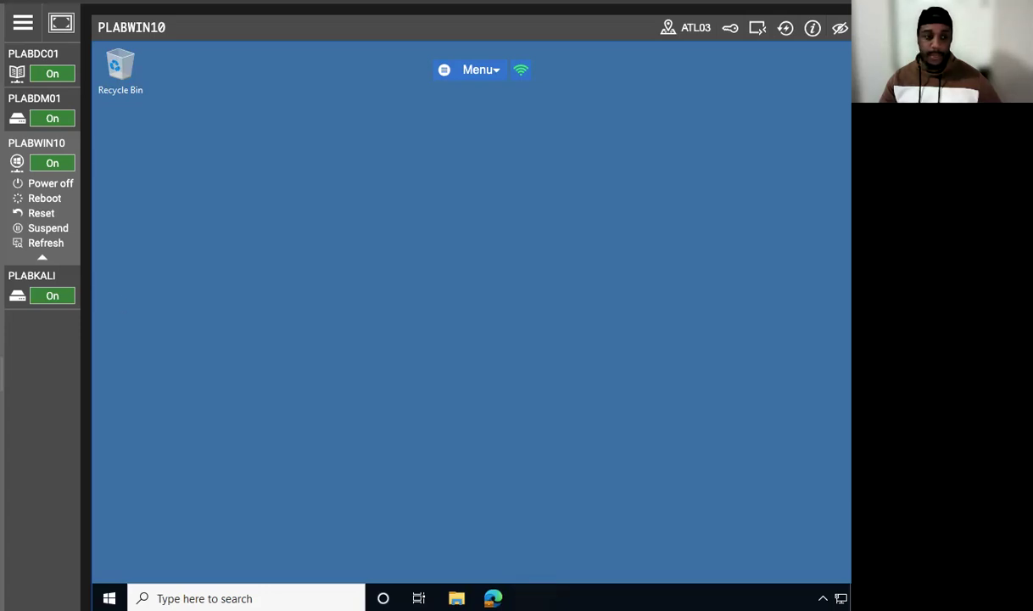
Step: Switch to File Explorer, open C:\TestApp and try to run app1.bat to test the hash rule
click(457, 598)
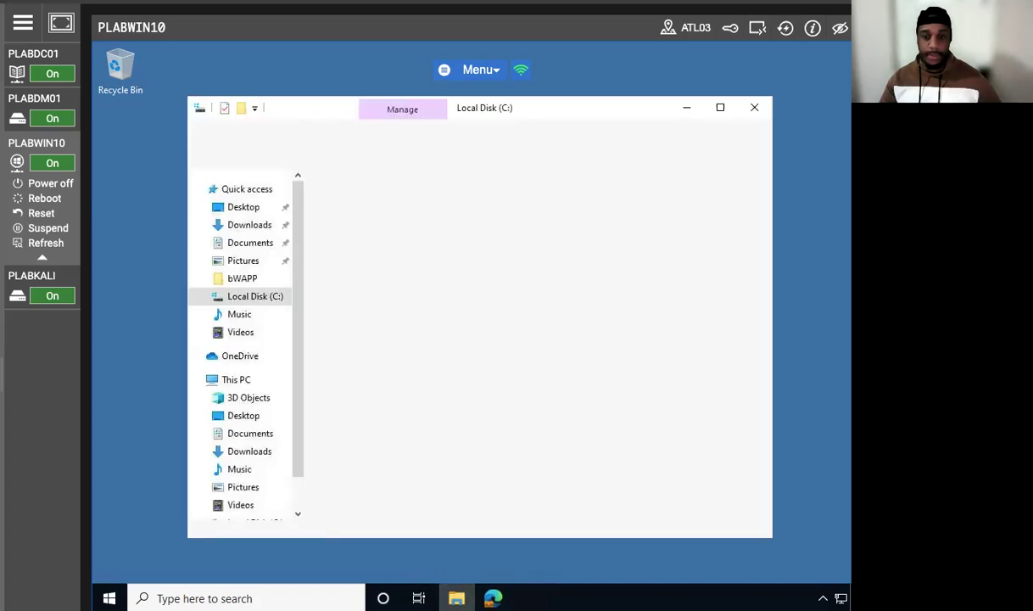
right_click(378, 372)
click(400, 417)
double_click(357, 278)
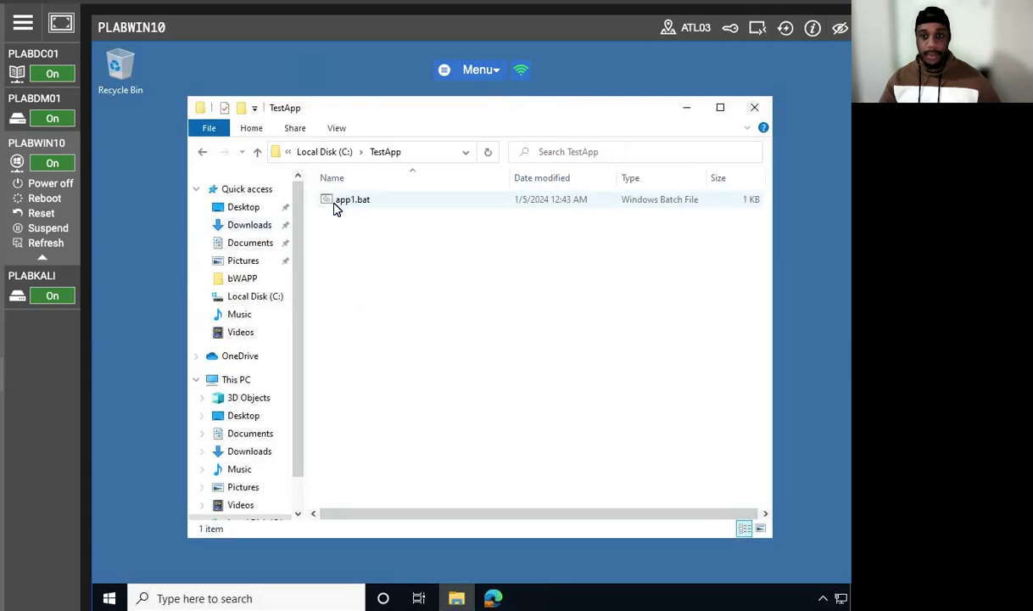
right_click(335, 207)
click(411, 223)
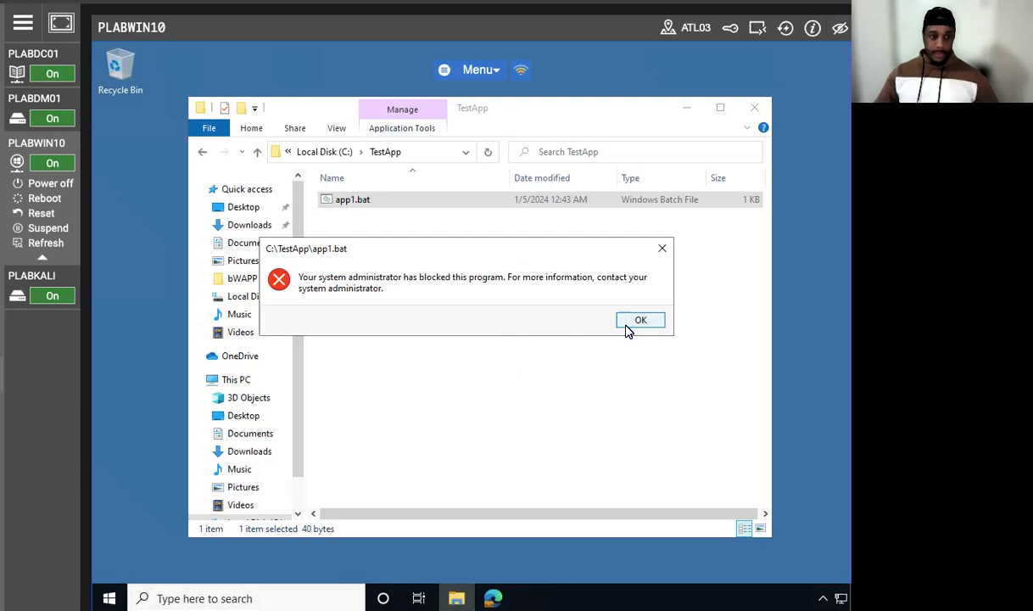
Step: Try to run app1.bat from the root of C: to test the hash rule there, and close File Explorer
click(640, 321)
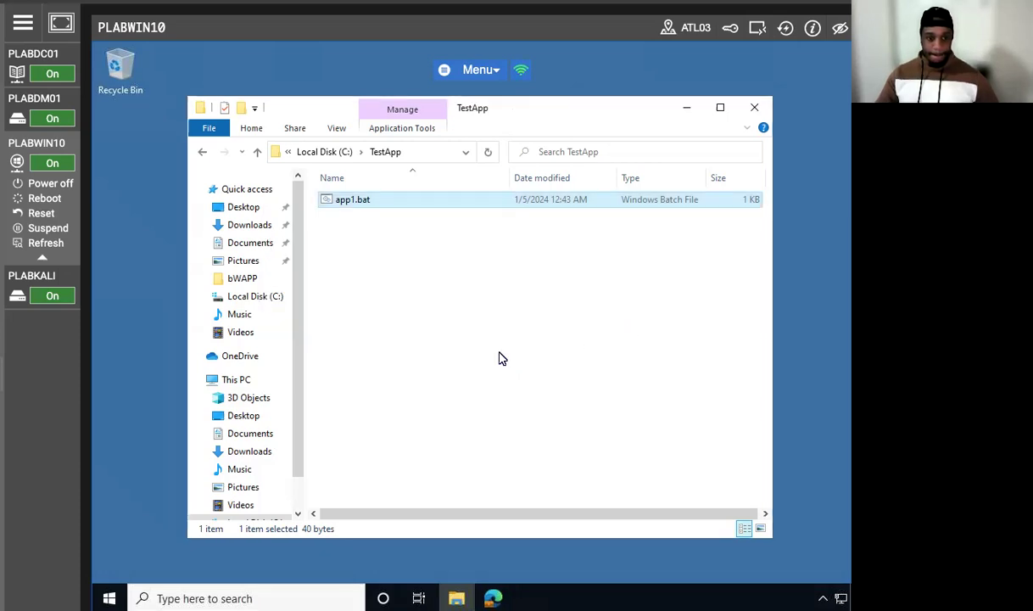
click(257, 152)
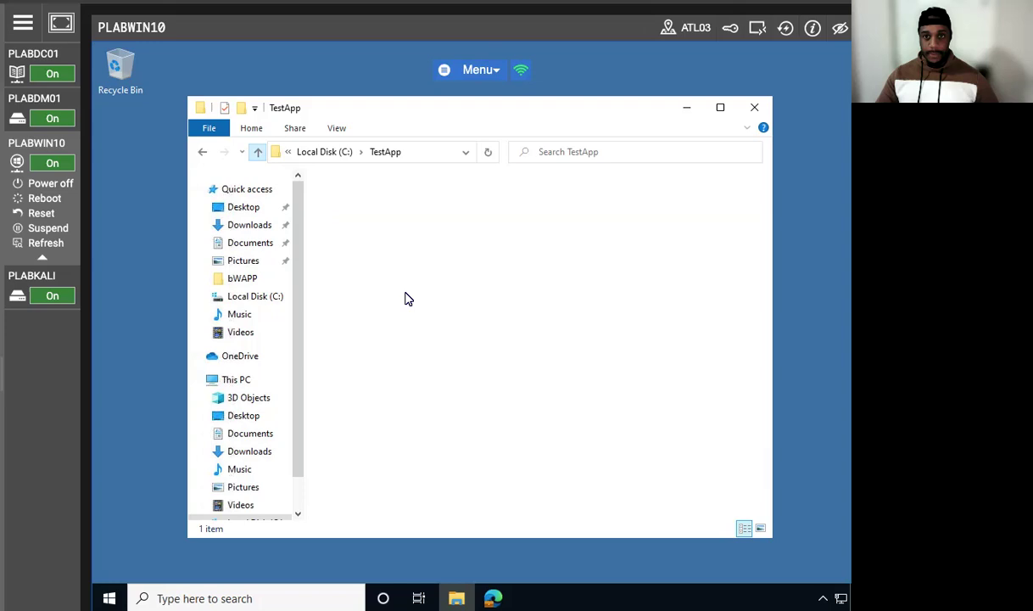
right_click(360, 356)
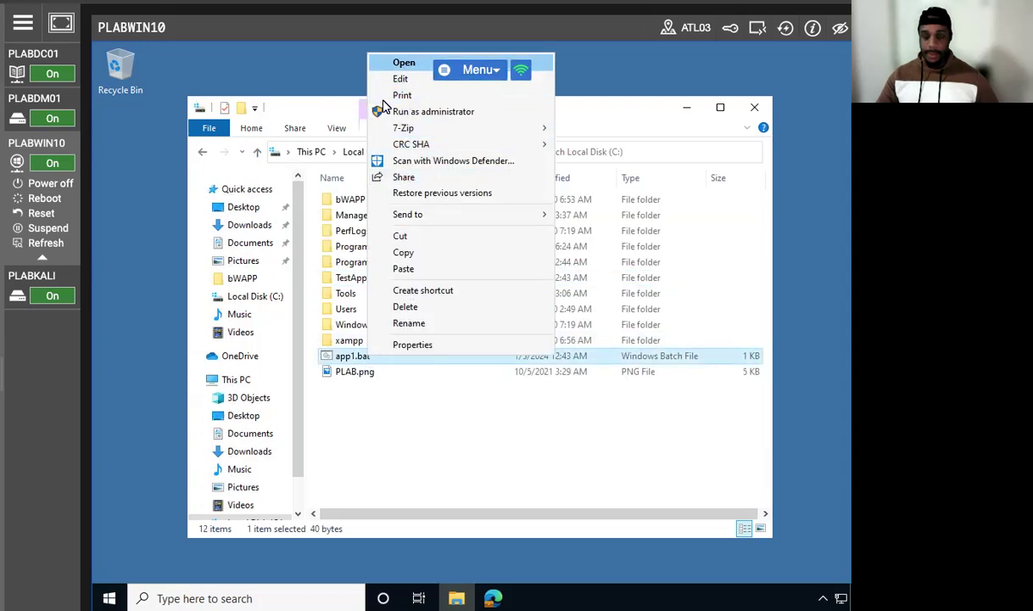
click(395, 65)
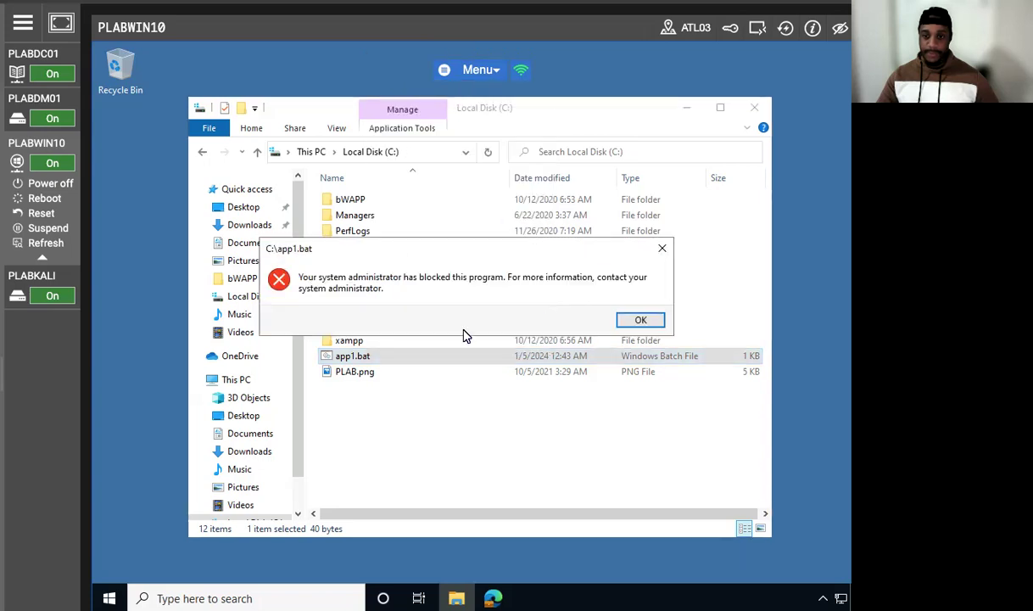
click(639, 319)
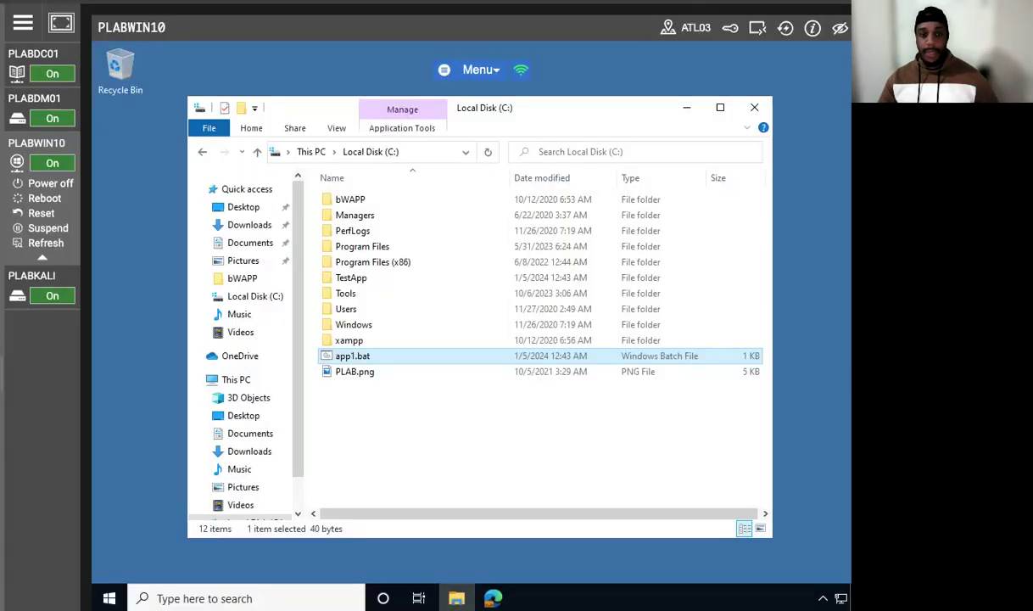
click(753, 109)
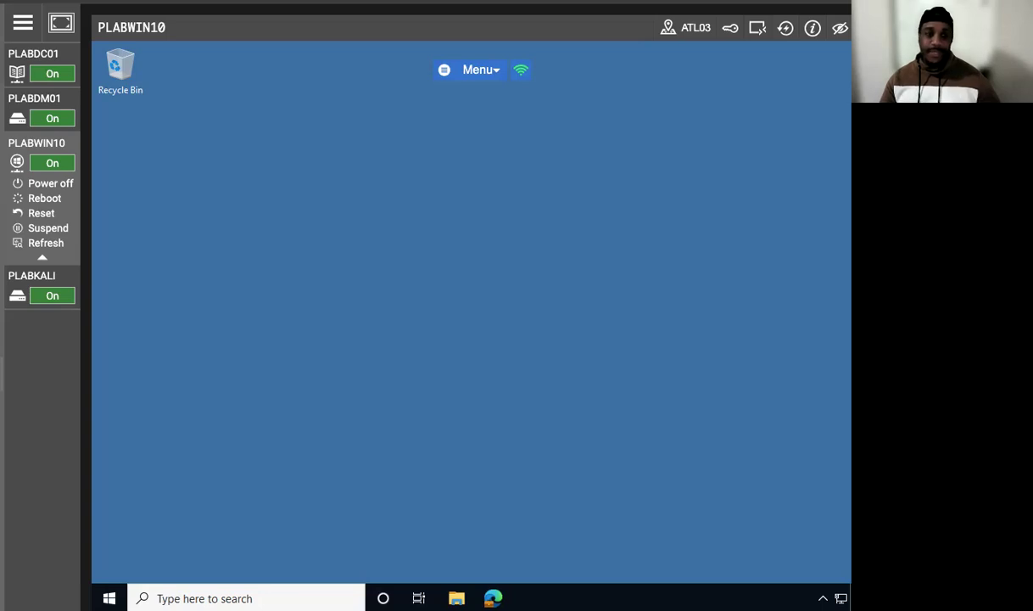
Step: Switch to the PLABDC01 machine and open Windows Defender Firewall with Advanced Security
click(49, 64)
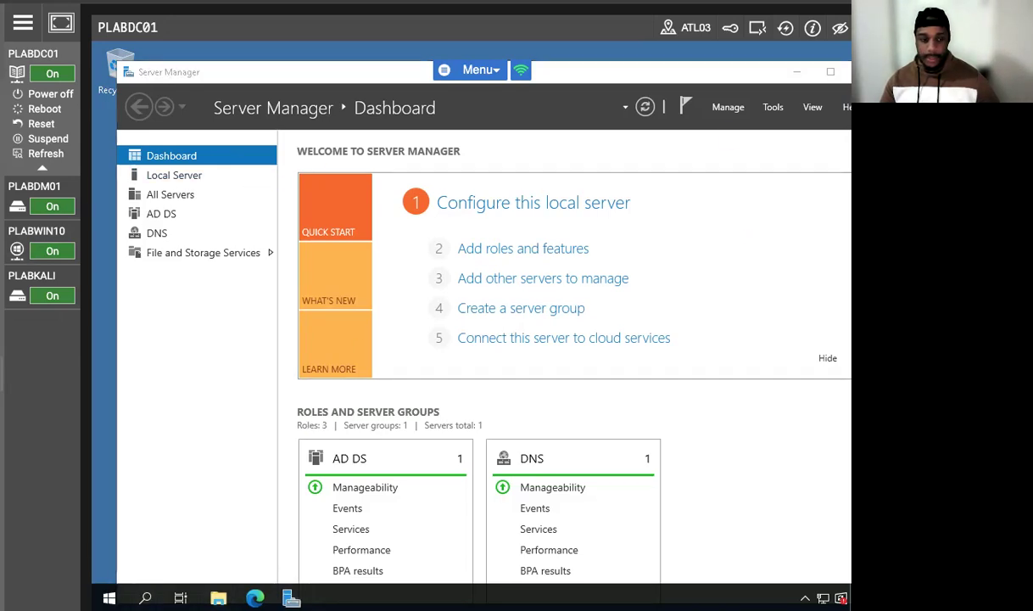
click(145, 598)
text(in)
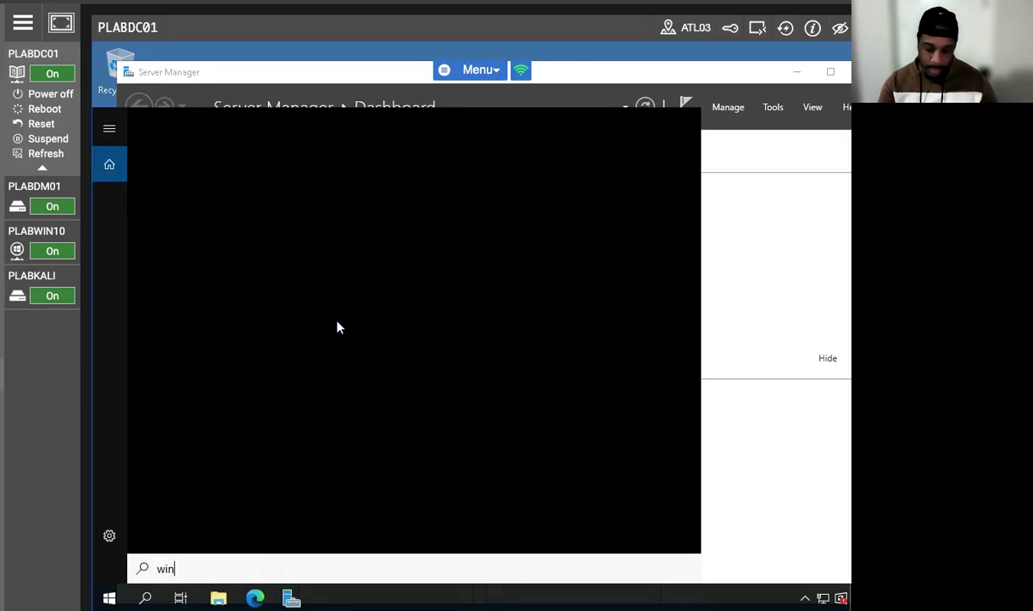
text(ows def)
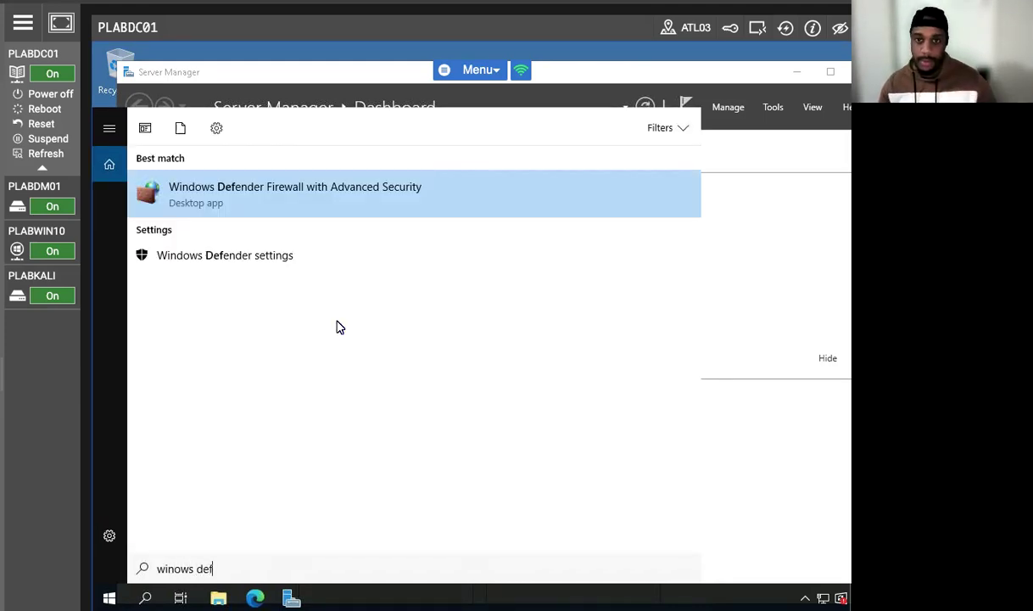
click(321, 198)
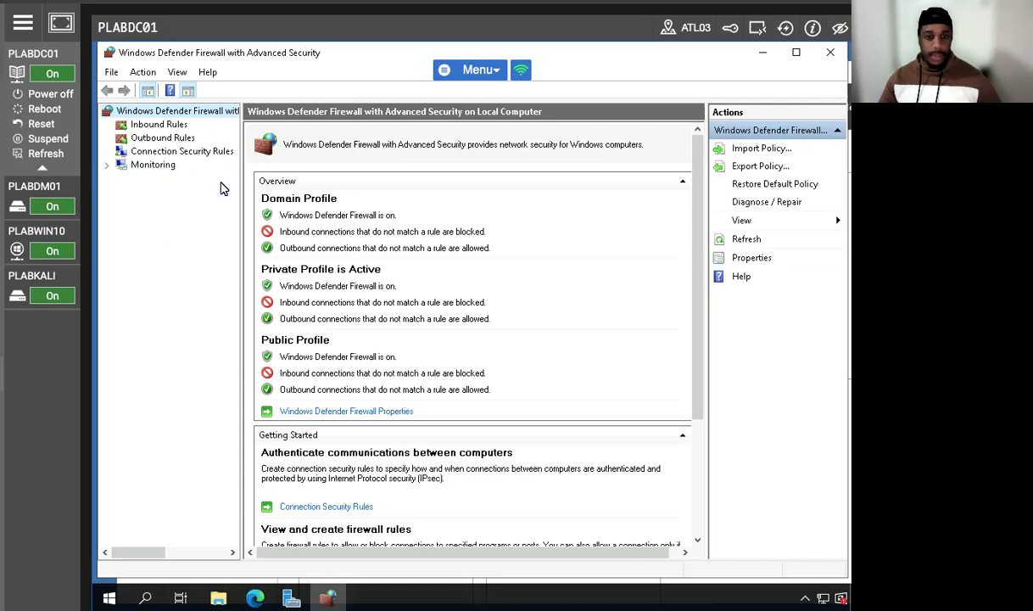
Step: Start a new inbound port rule for TCP with the specific local port 1443 and proceed to its action settings
click(163, 125)
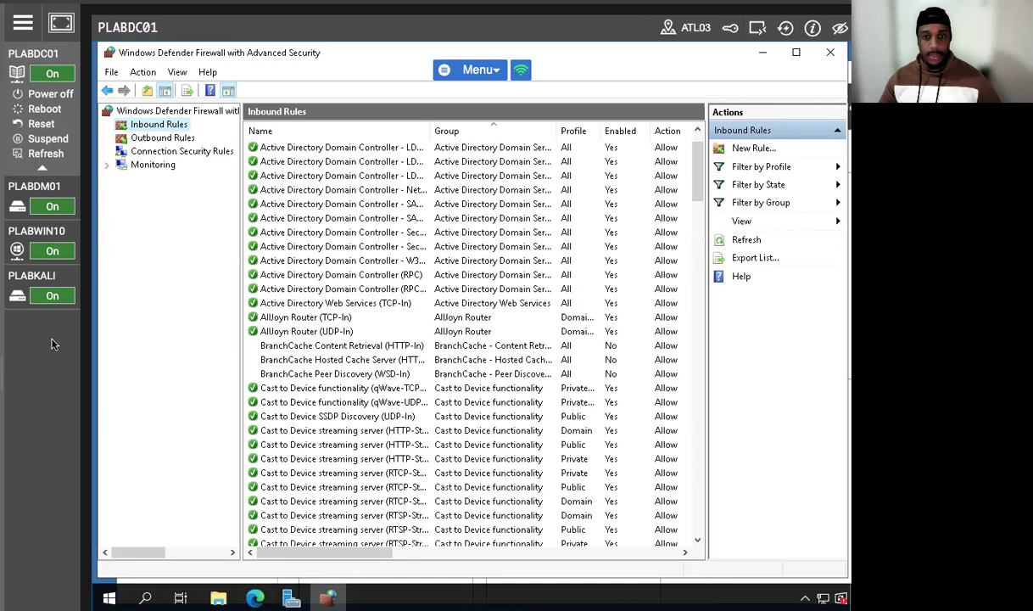
click(746, 149)
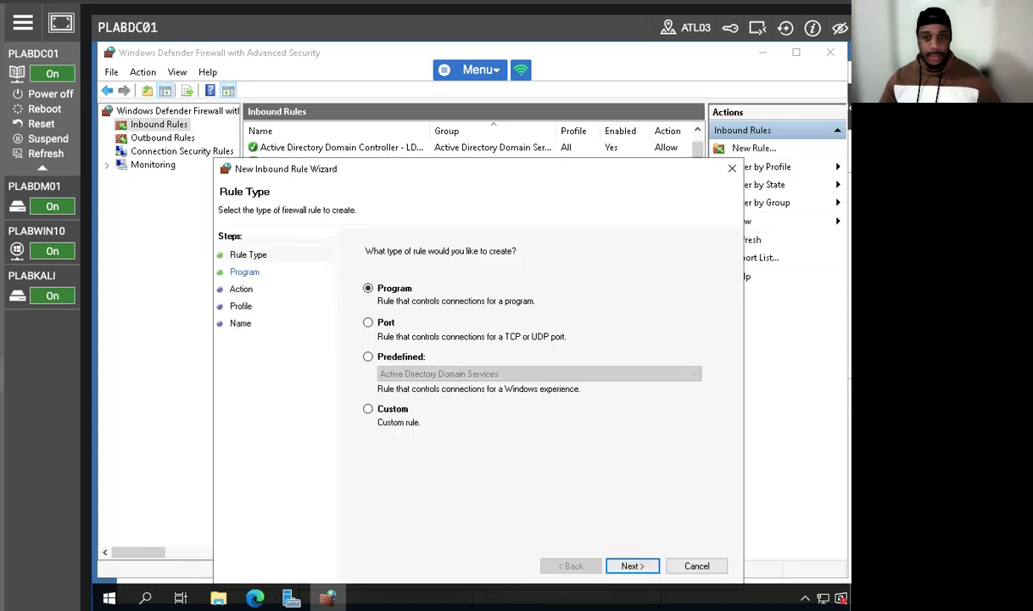
click(372, 323)
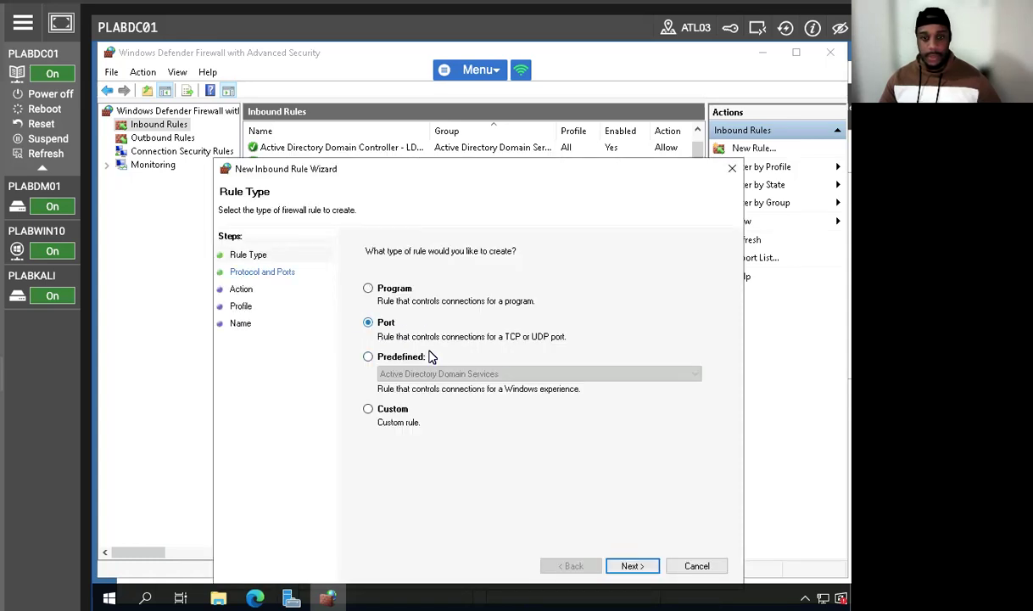
click(632, 566)
text(1443)
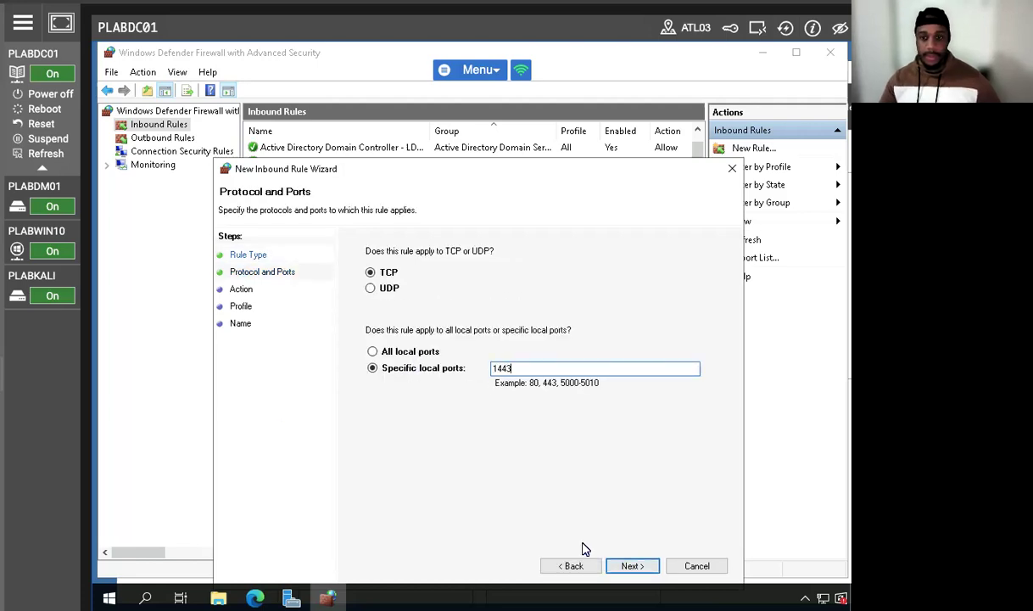
click(632, 565)
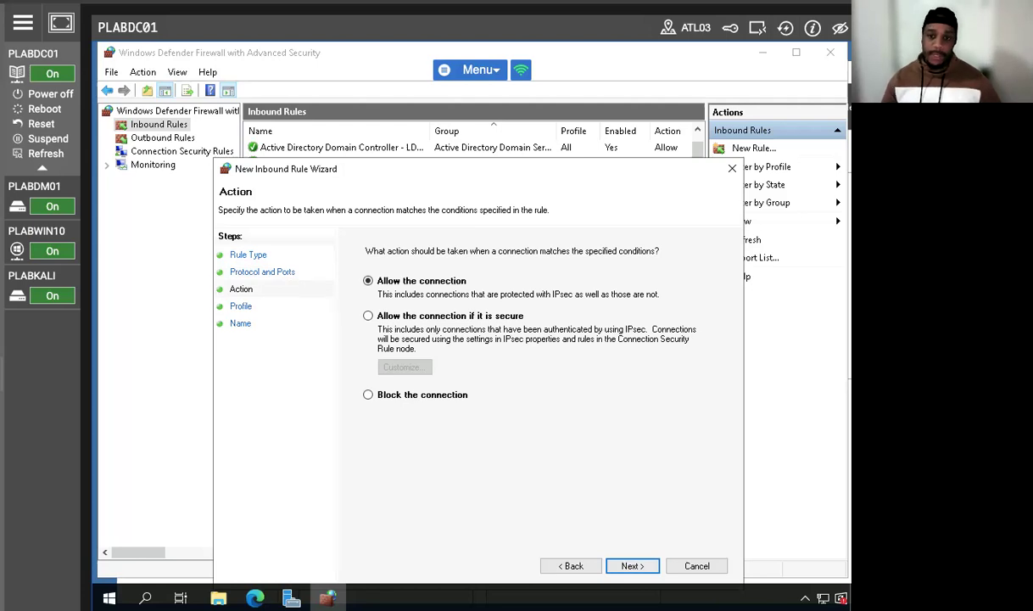
click(561, 565)
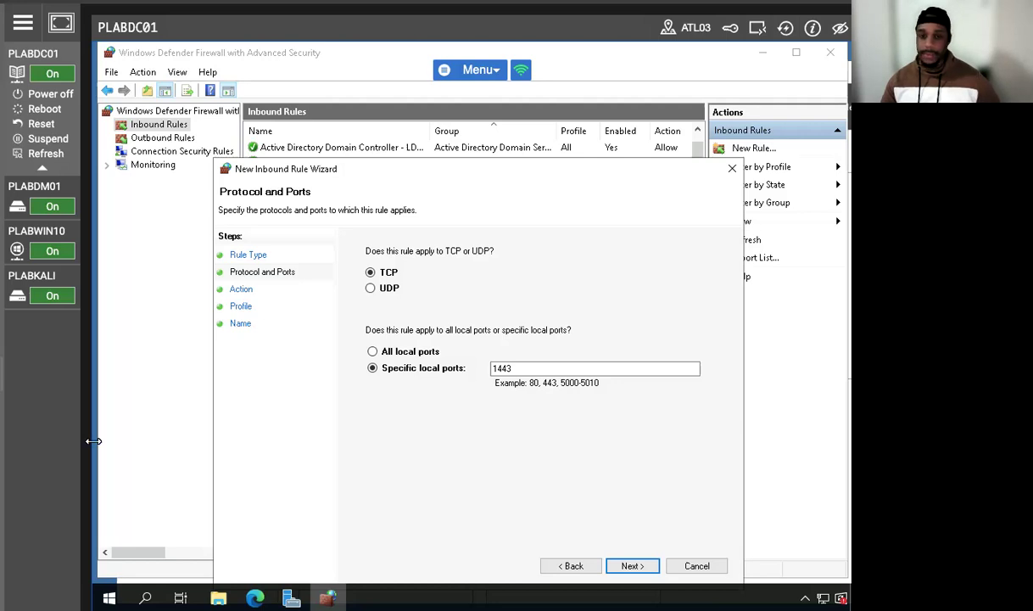
click(631, 566)
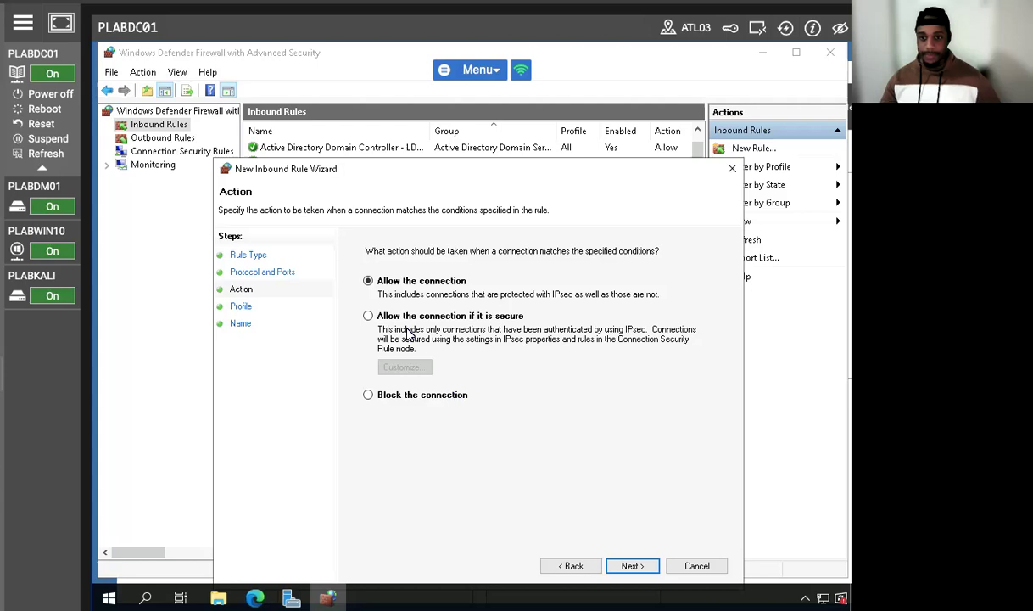
Step: Allow the connection only if it is secure, requiring encryption and letting the computers dynamically negotiate encryption
click(368, 316)
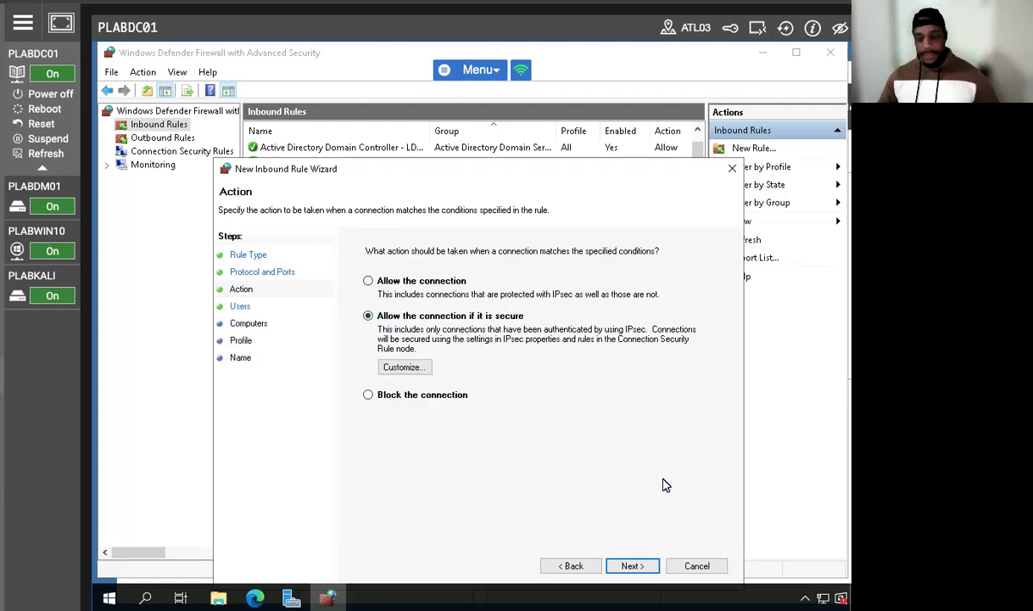
click(405, 366)
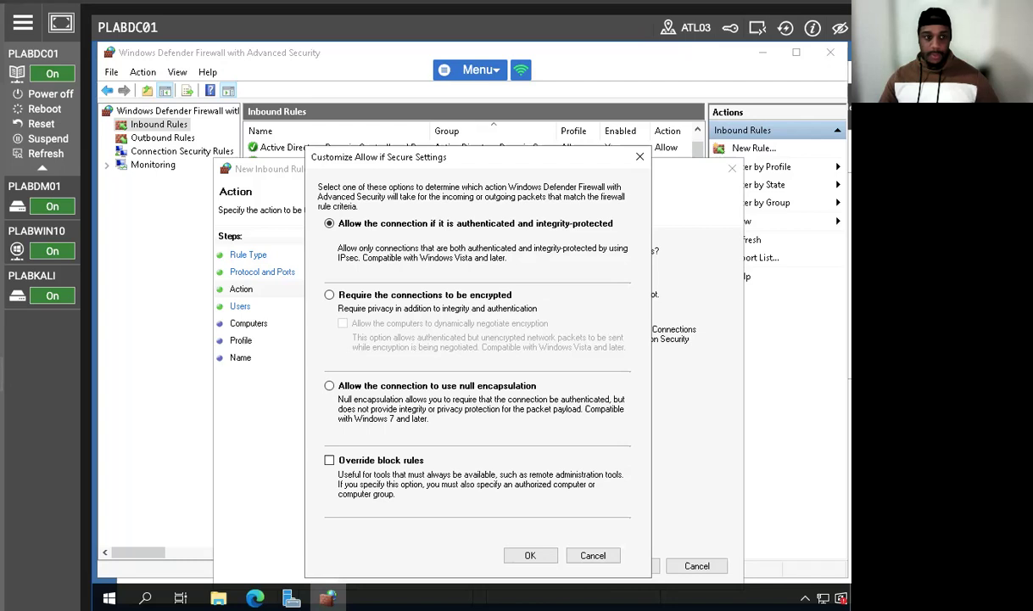
click(329, 295)
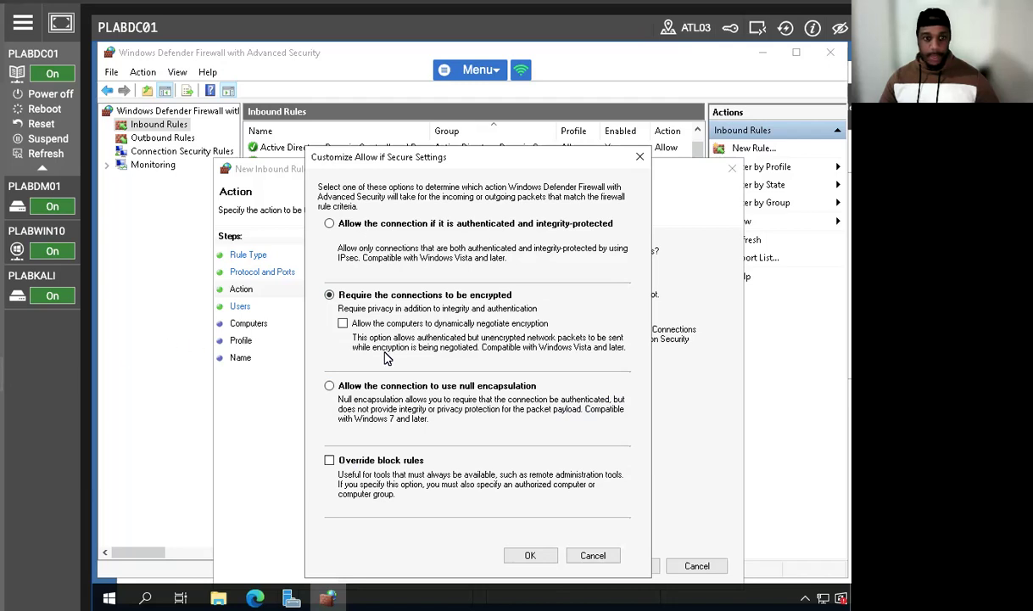
click(343, 323)
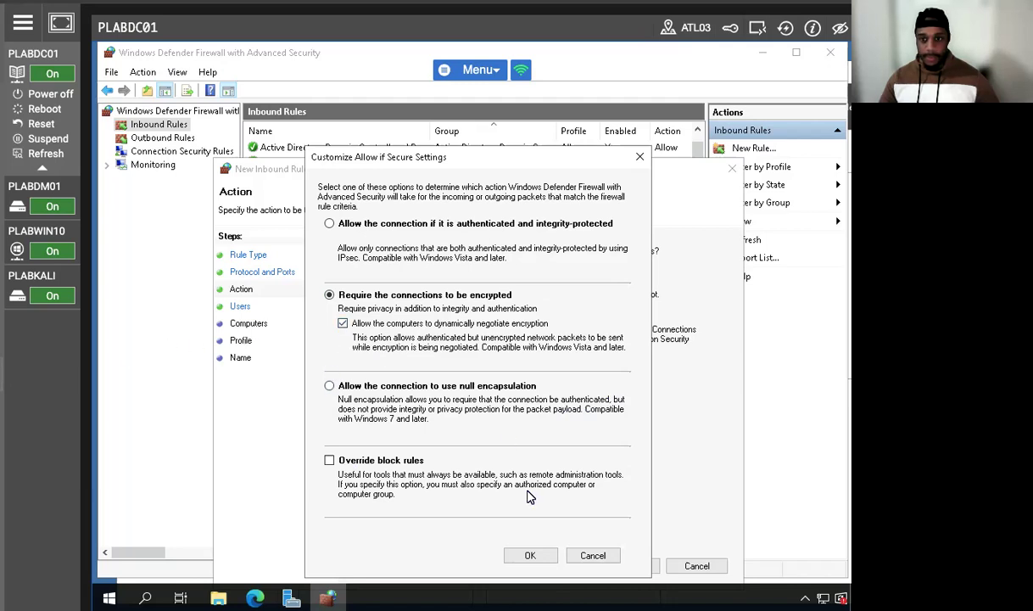
click(529, 556)
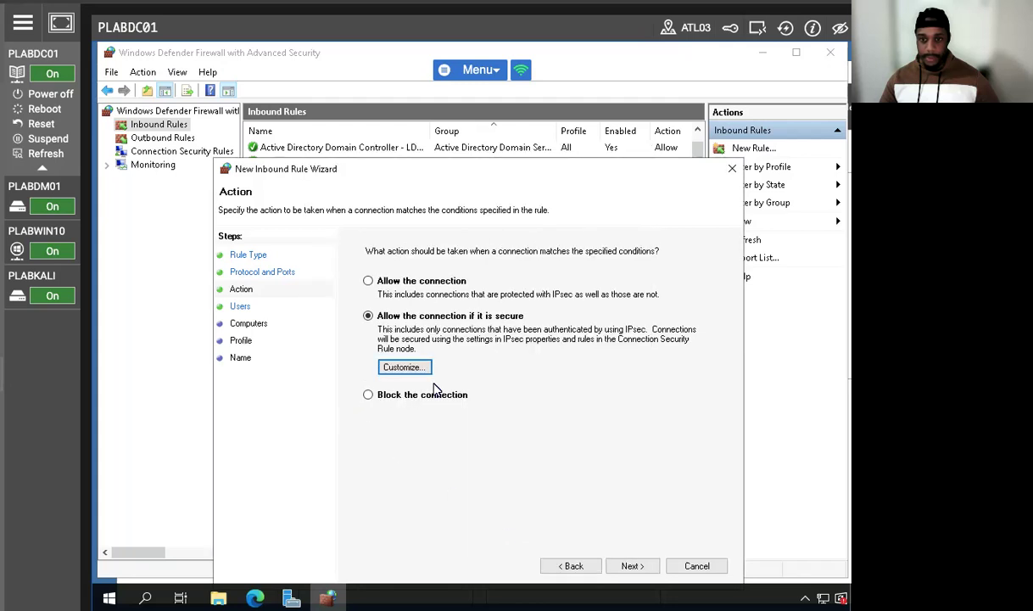
click(631, 565)
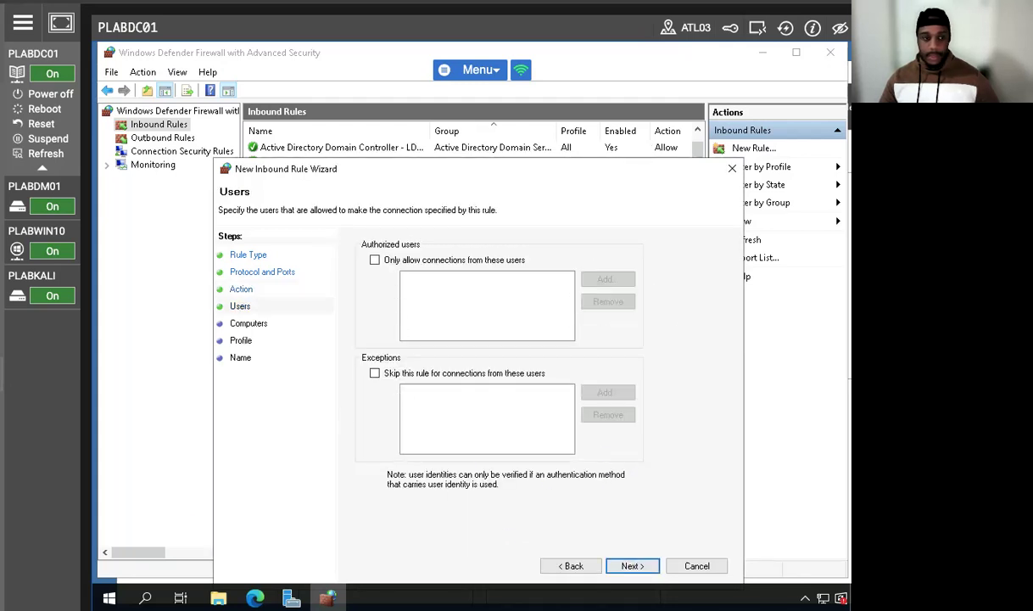
click(631, 566)
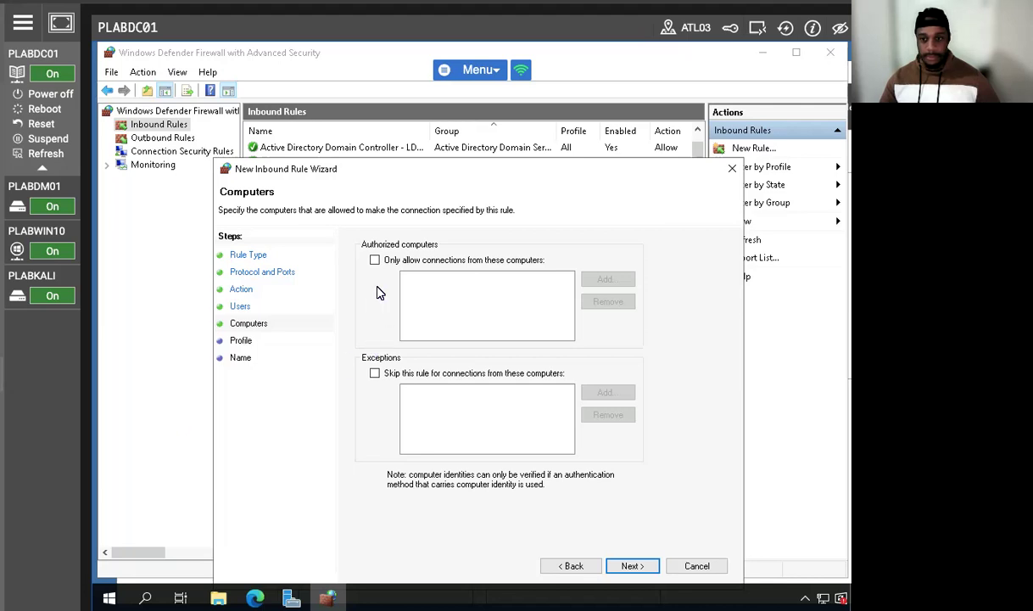
click(374, 259)
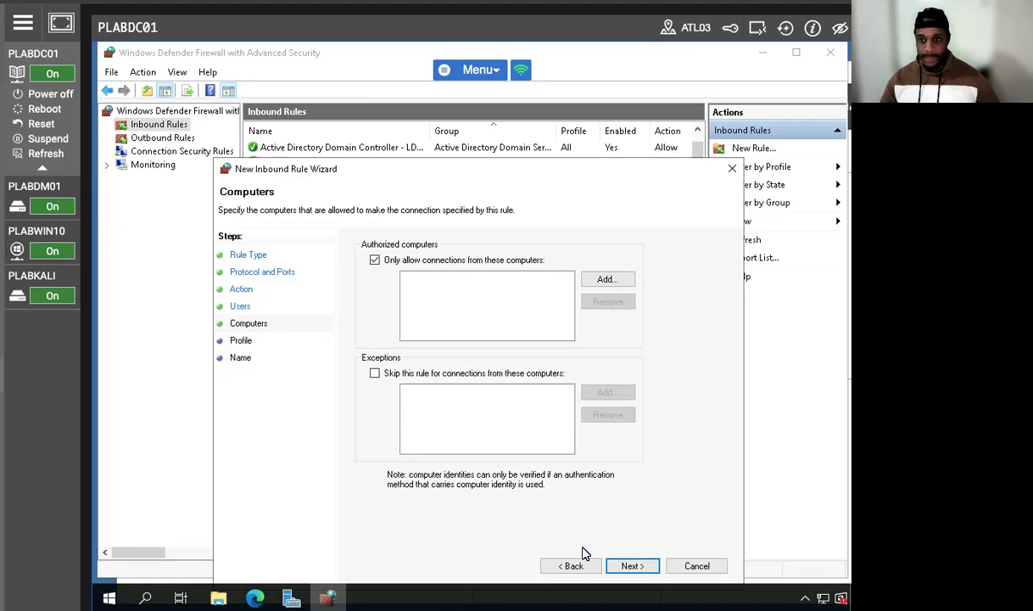
click(579, 567)
Step: Only allow connections from authorized users and add the practicelabs.com account SQLAdmin to the list
click(374, 259)
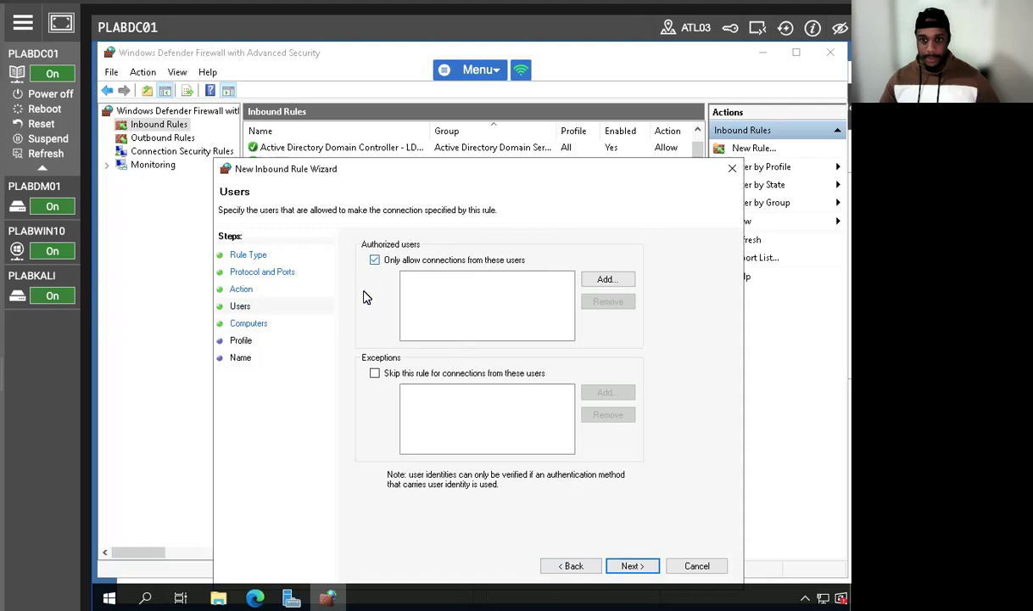
click(606, 279)
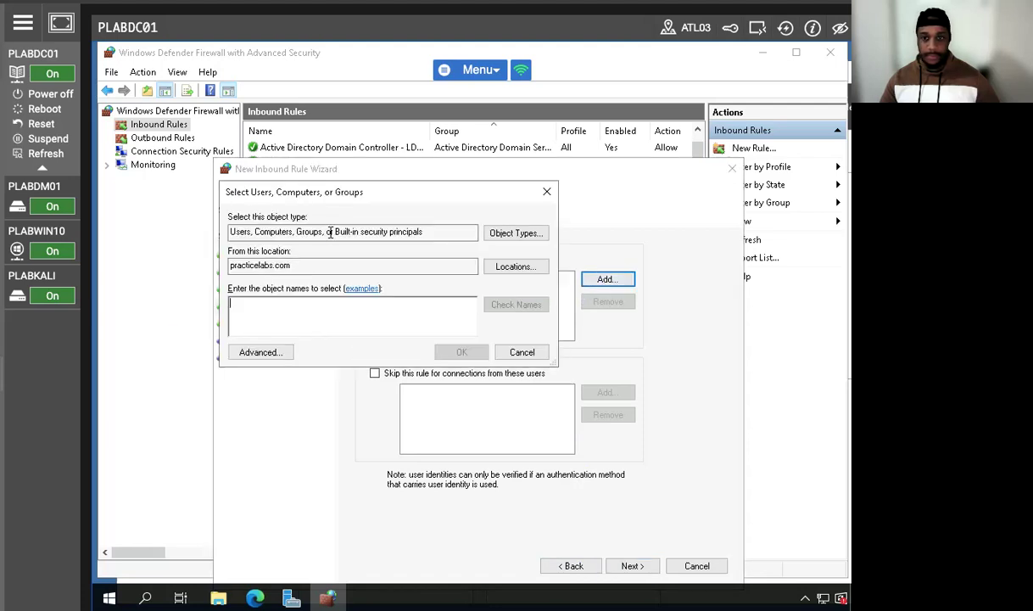
text(SQLAm)
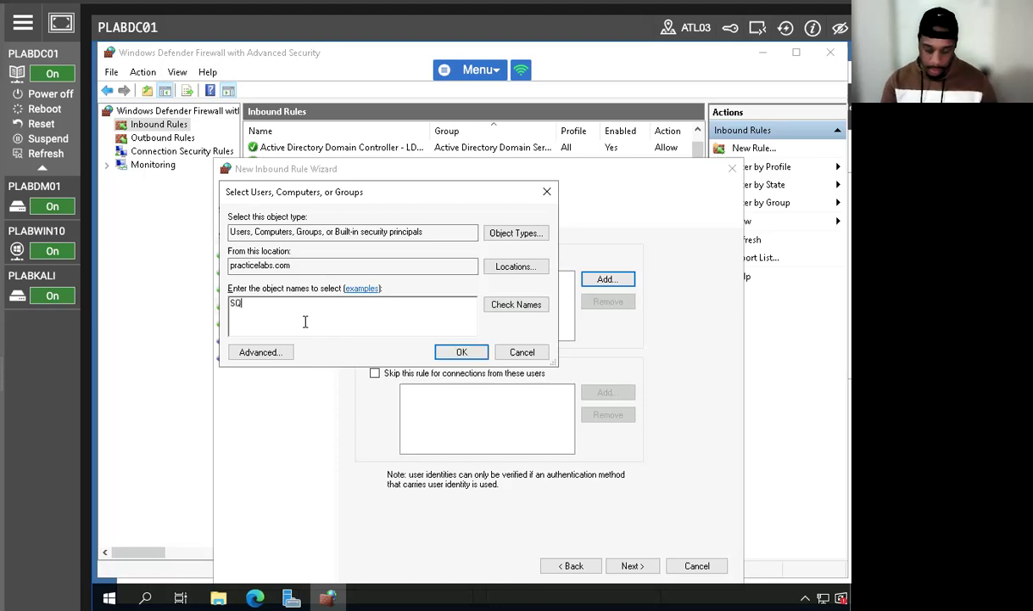
key(BackSpace)
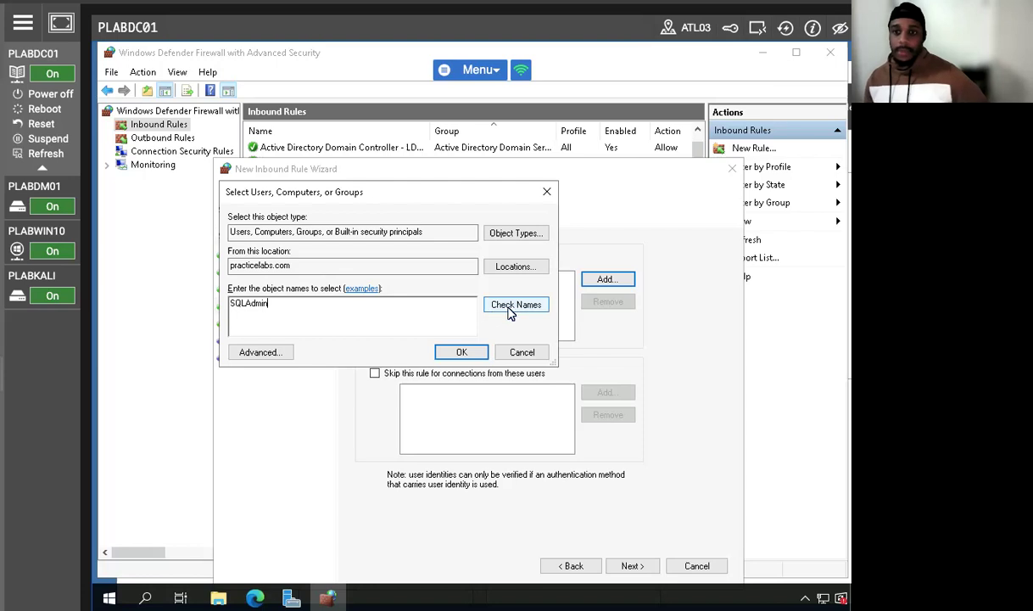
click(514, 305)
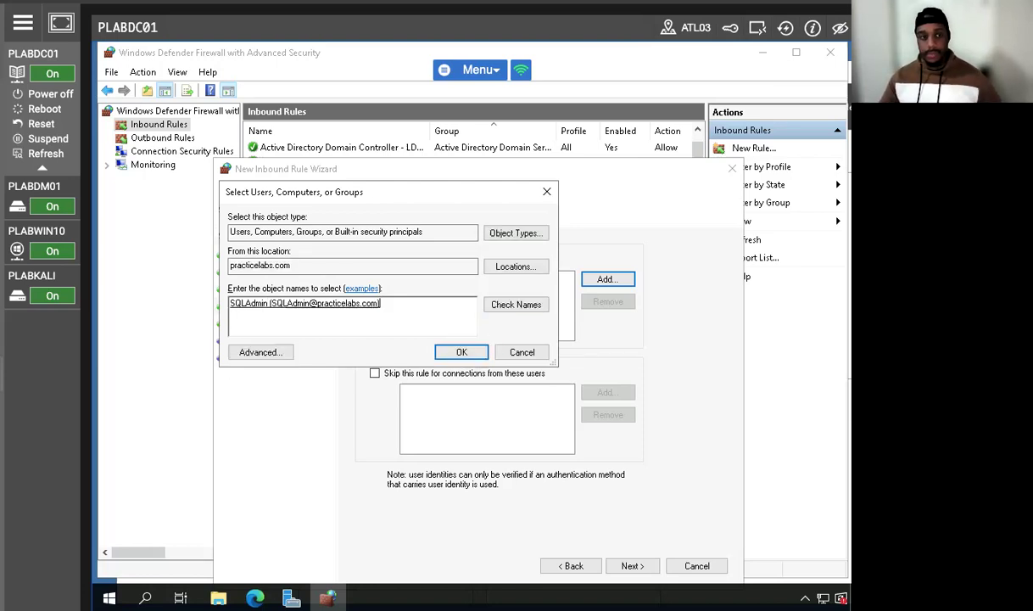
click(461, 352)
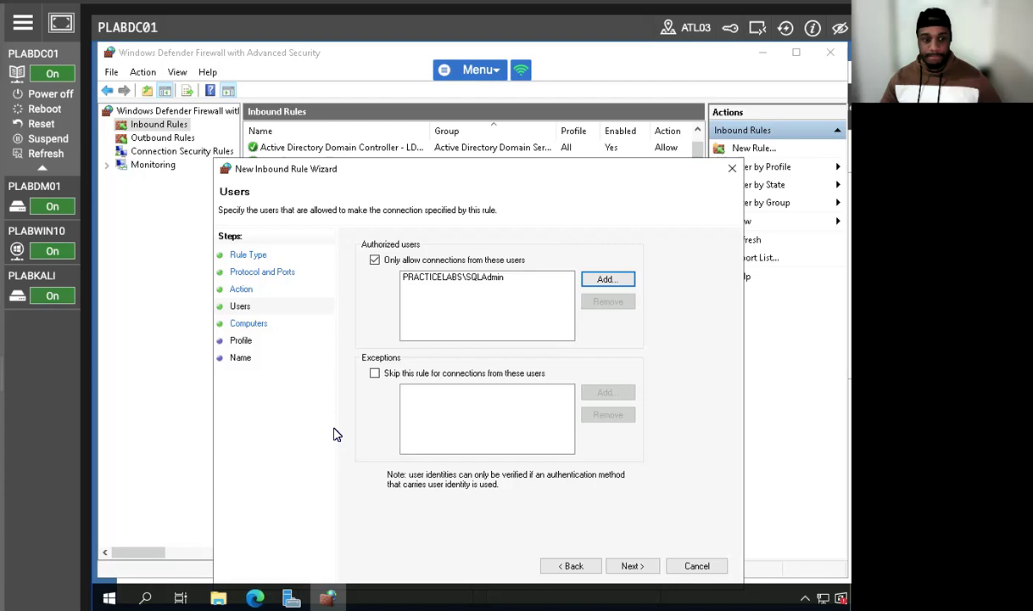
Step: Proceed to the rule's authorized computers, only allow connections from these computers and add PLABWIN10 from practicelabs.com
click(629, 564)
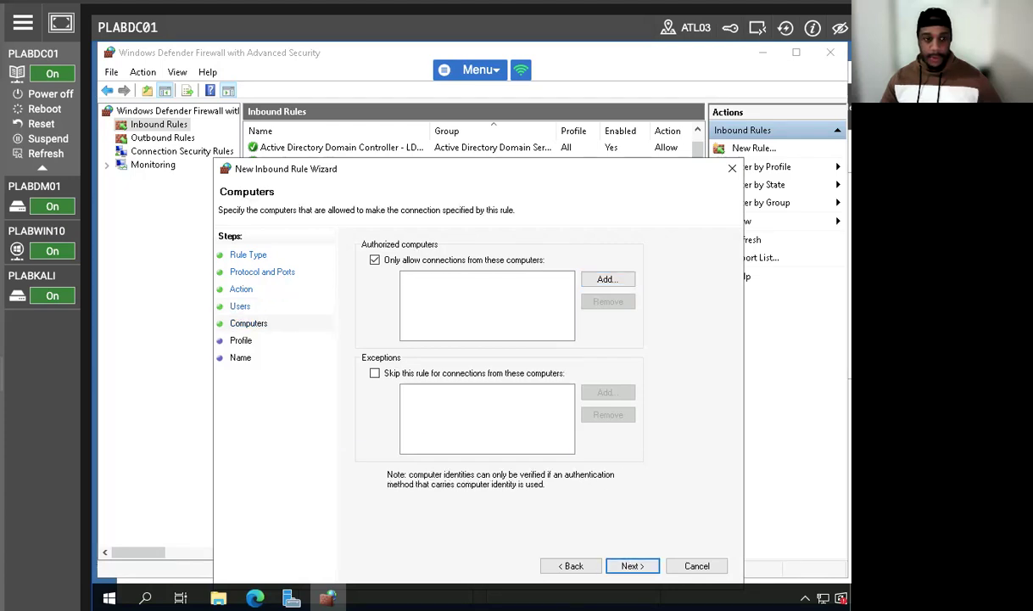
click(374, 259)
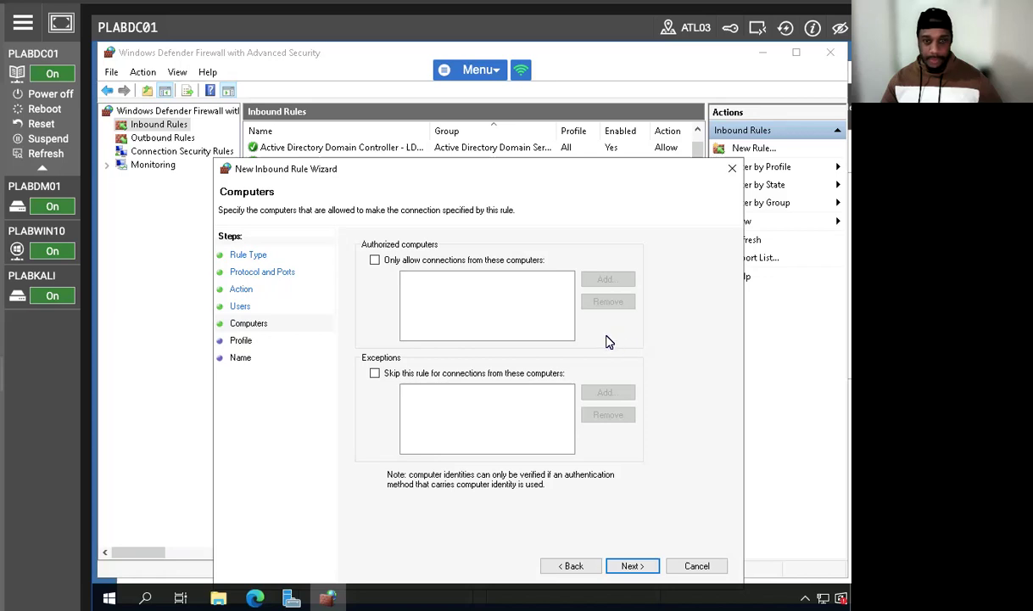
click(374, 259)
click(604, 281)
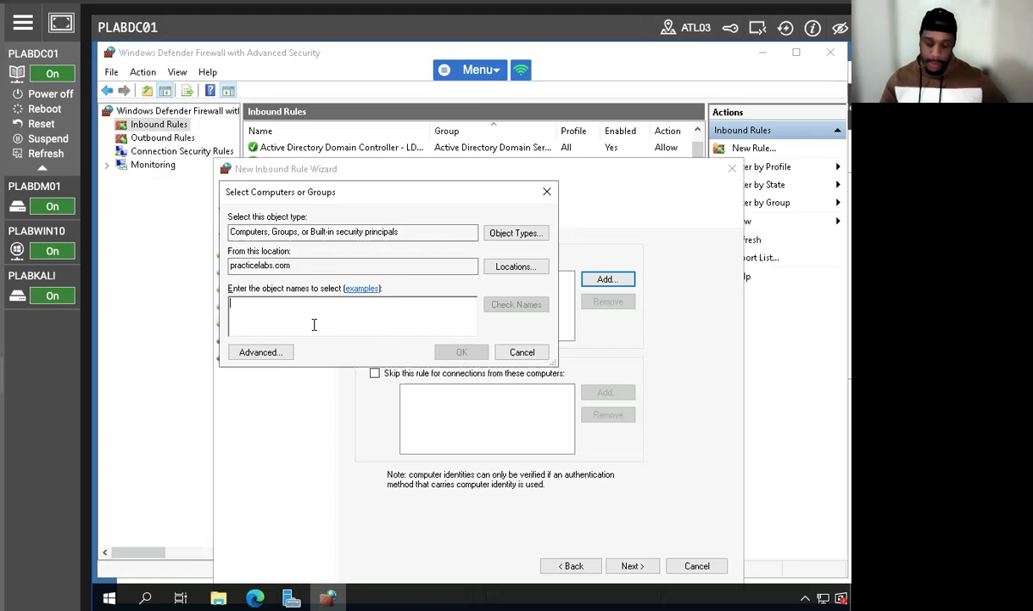
text(PLABWIN10)
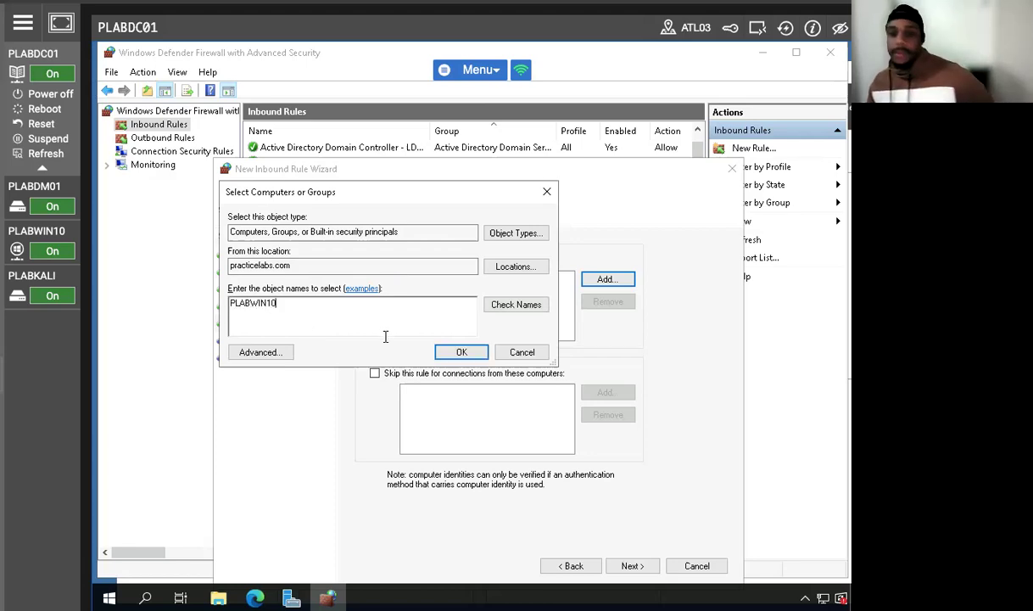
click(435, 355)
click(447, 353)
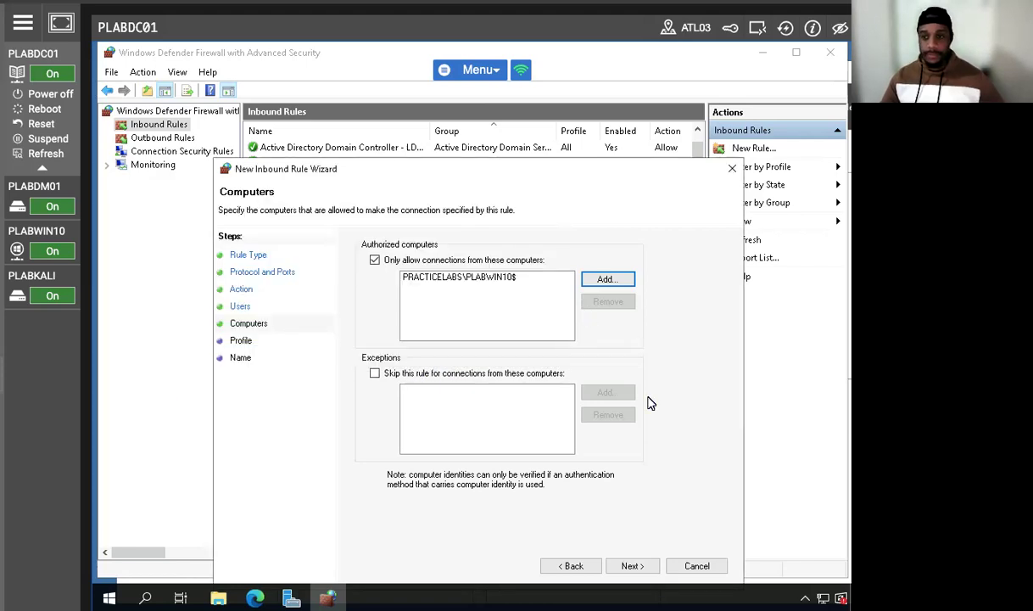
Step: Apply the rule only to the Domain profile by excluding Private and Public, and proceed to the rule's name settings
click(632, 566)
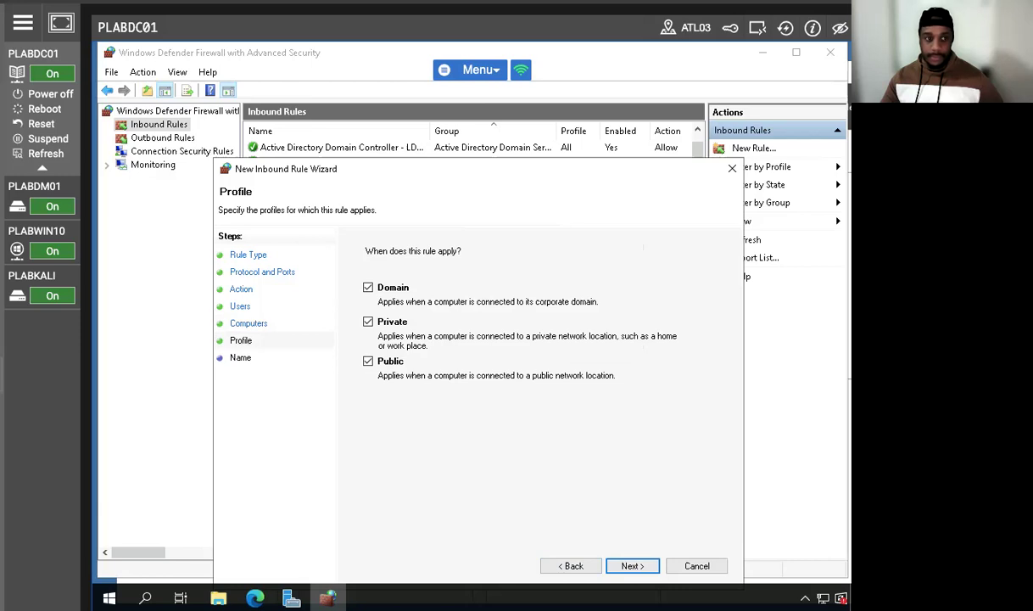
click(368, 323)
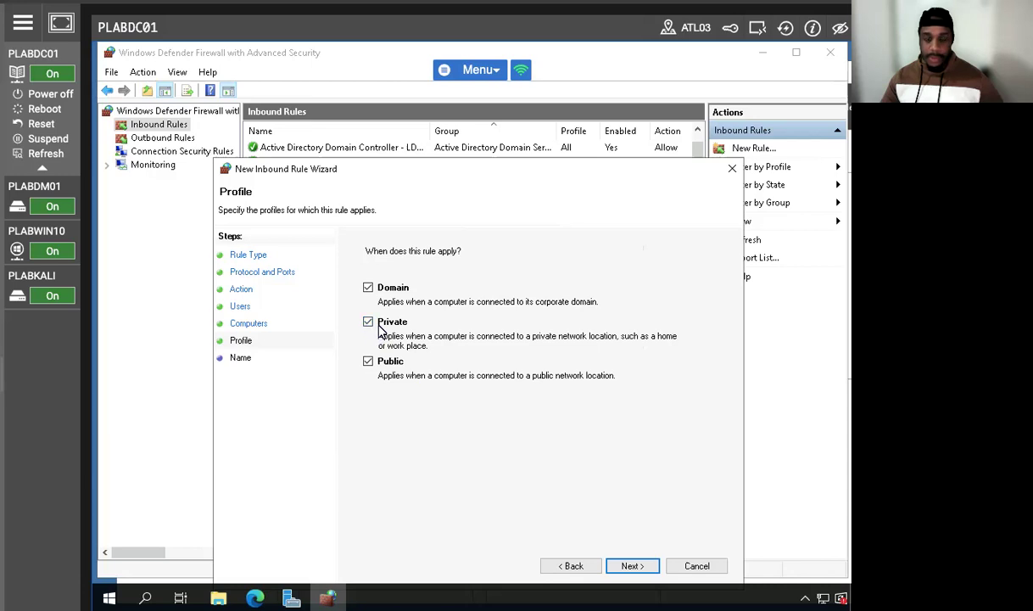
click(368, 361)
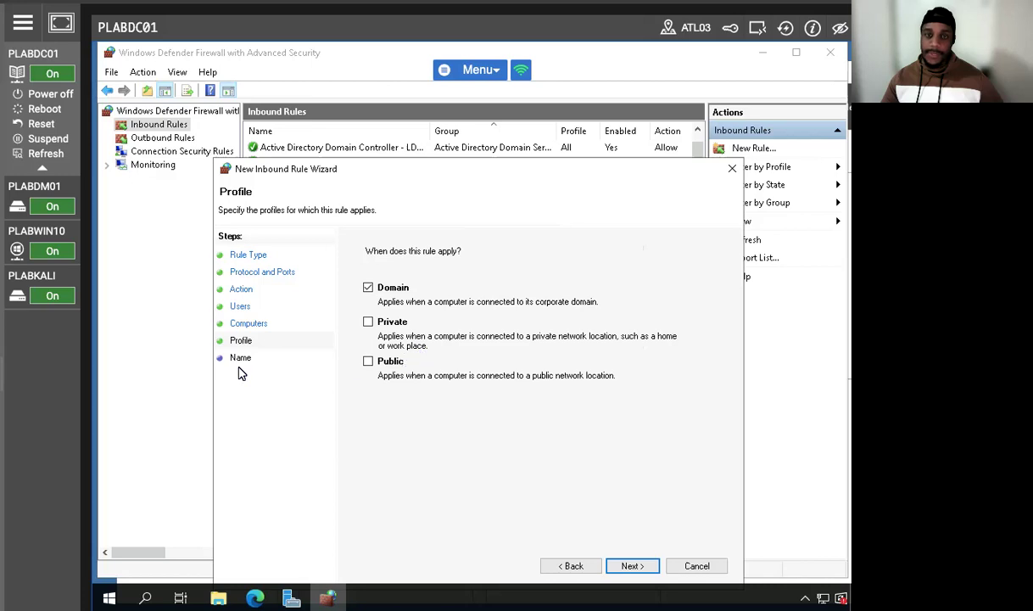
click(632, 565)
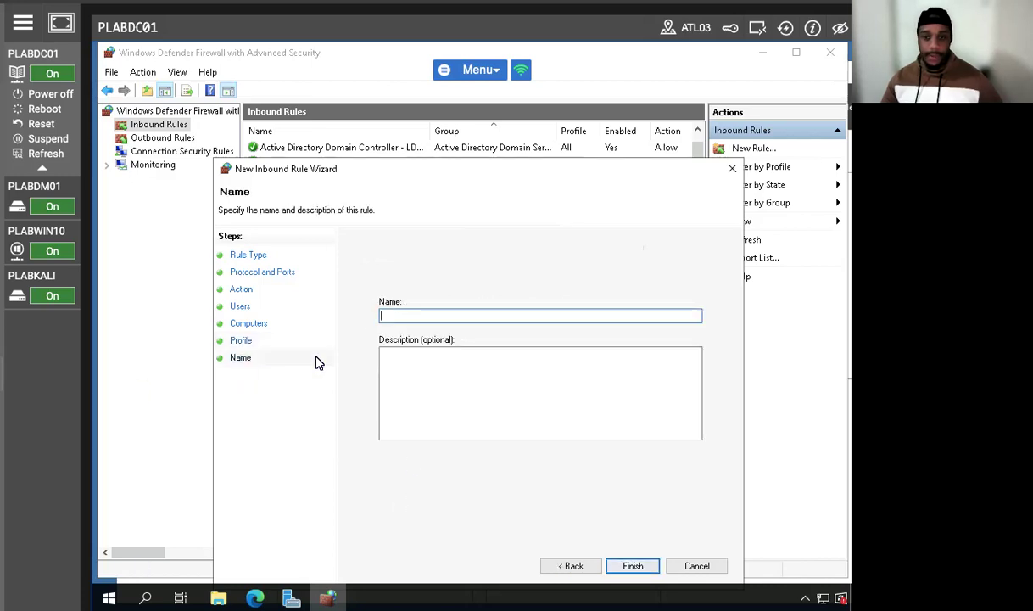
Step: Name the rule PLAB SQL INBOUND RULE, finish creating it and select it among the inbound rules
text(PLAB )
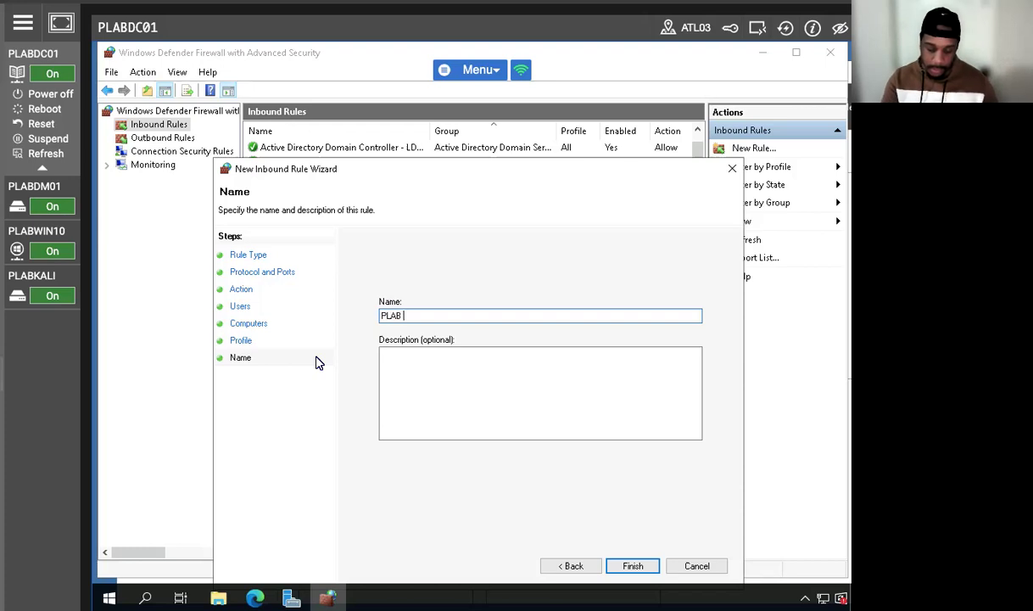
text(SQL INB)
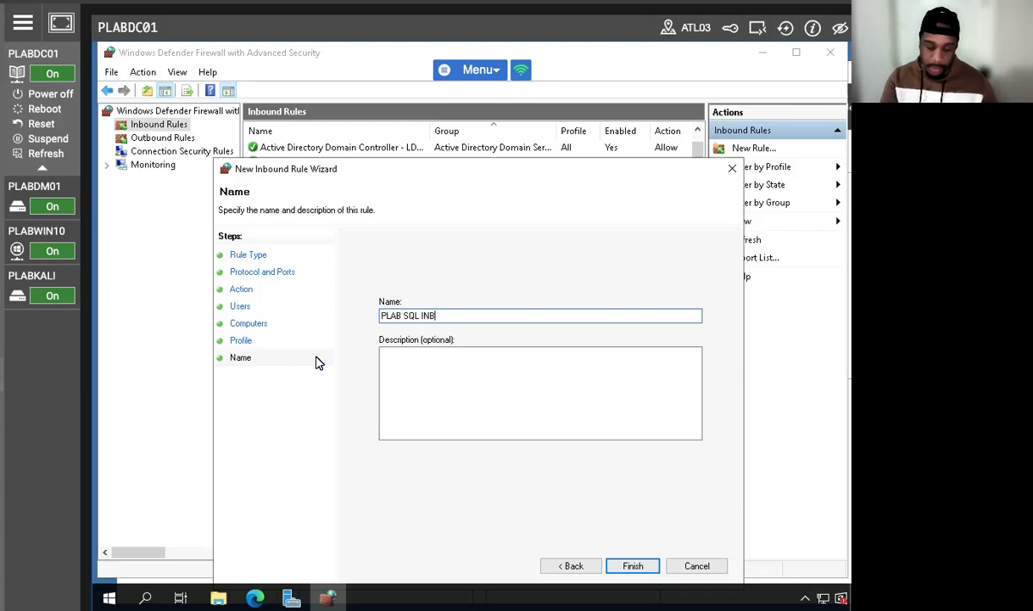
text(OUND)
key(BackSpace)
key(BackSpace)
key(BackSpace)
key(BackSpace)
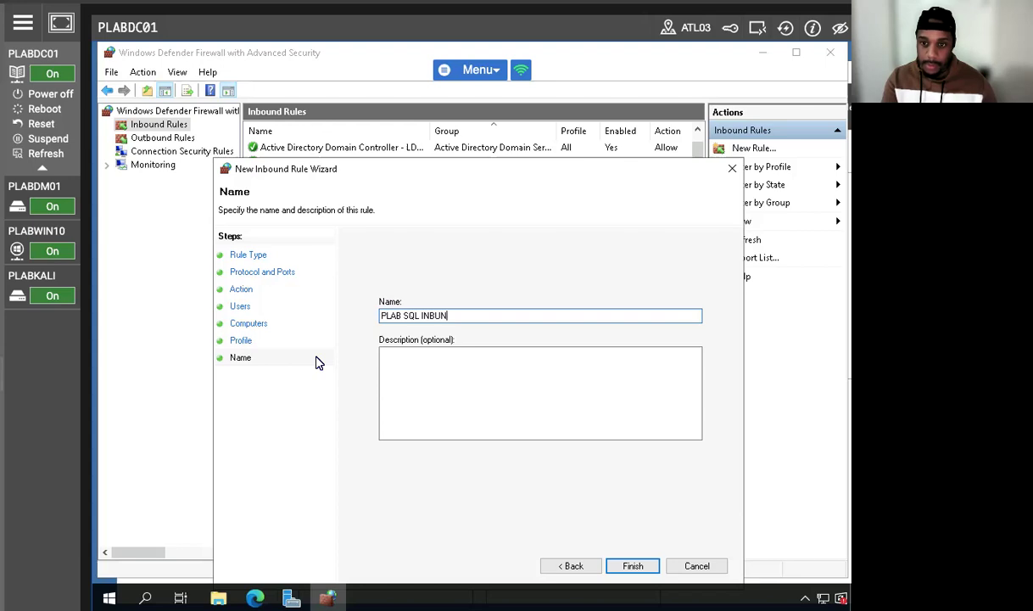
text(OUND RULE)
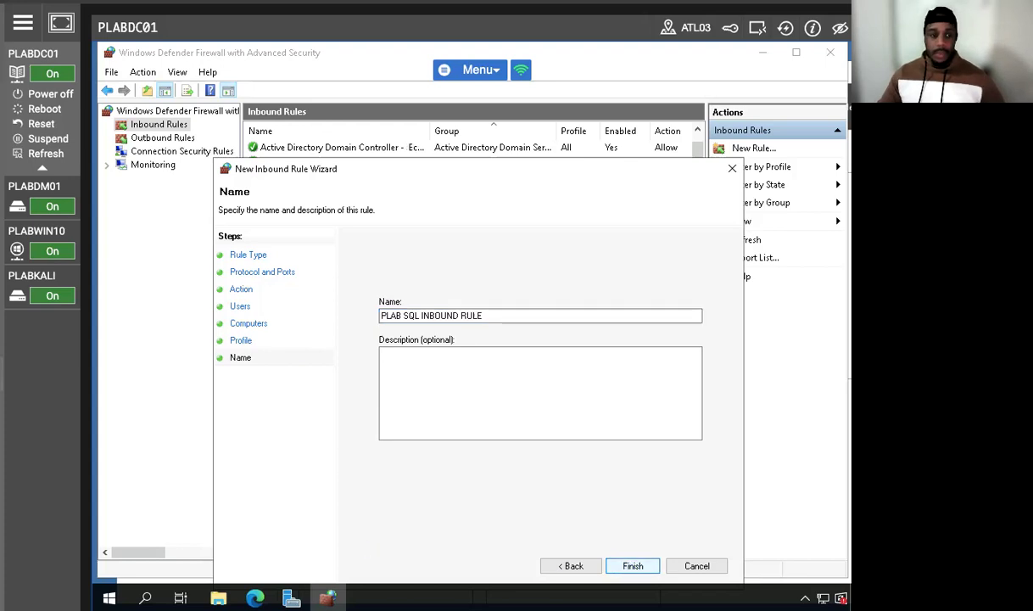
click(632, 565)
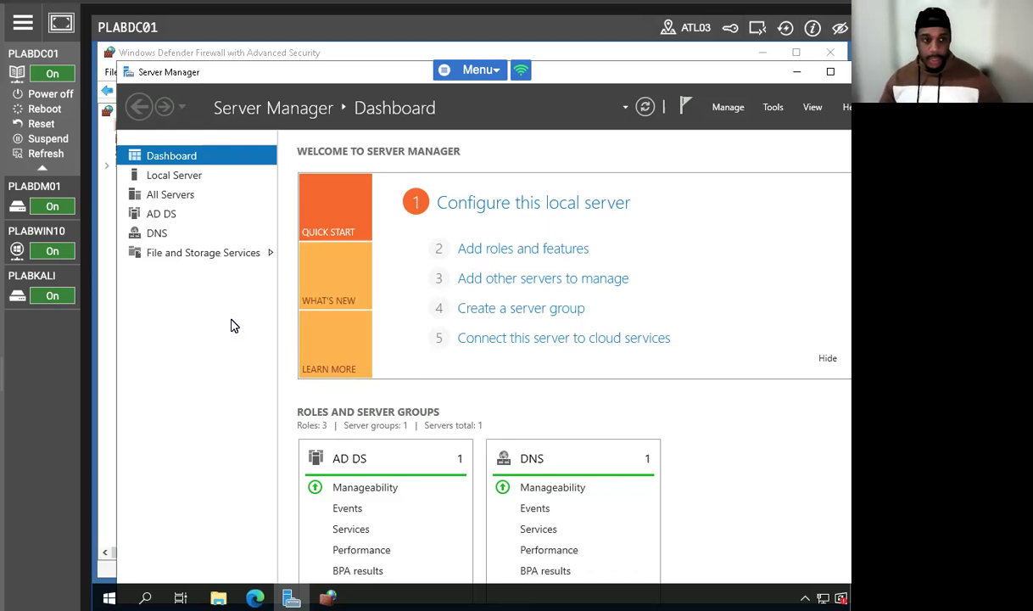
click(329, 598)
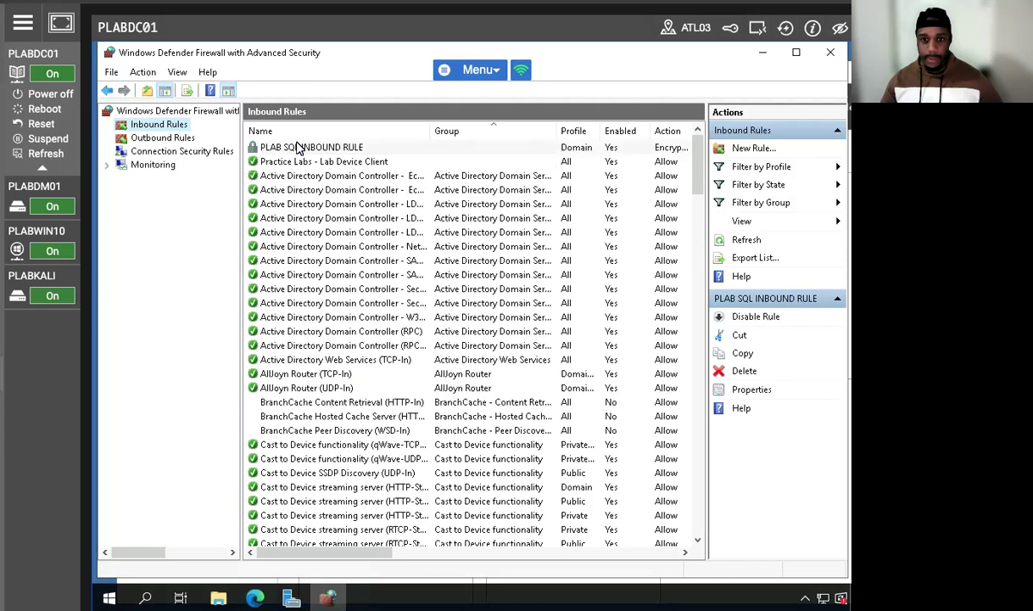
click(290, 147)
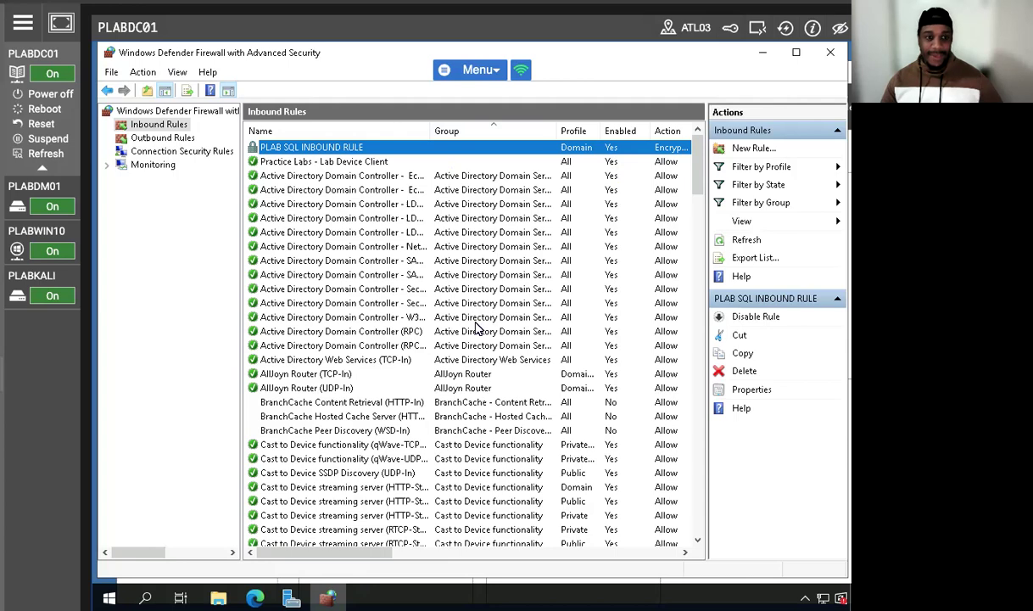
Step: Set the inbound rule File and Printer Sharing (Echo Request - ICMPv4-In) to block the connection and apply the change
scroll(385, 406, down, 10)
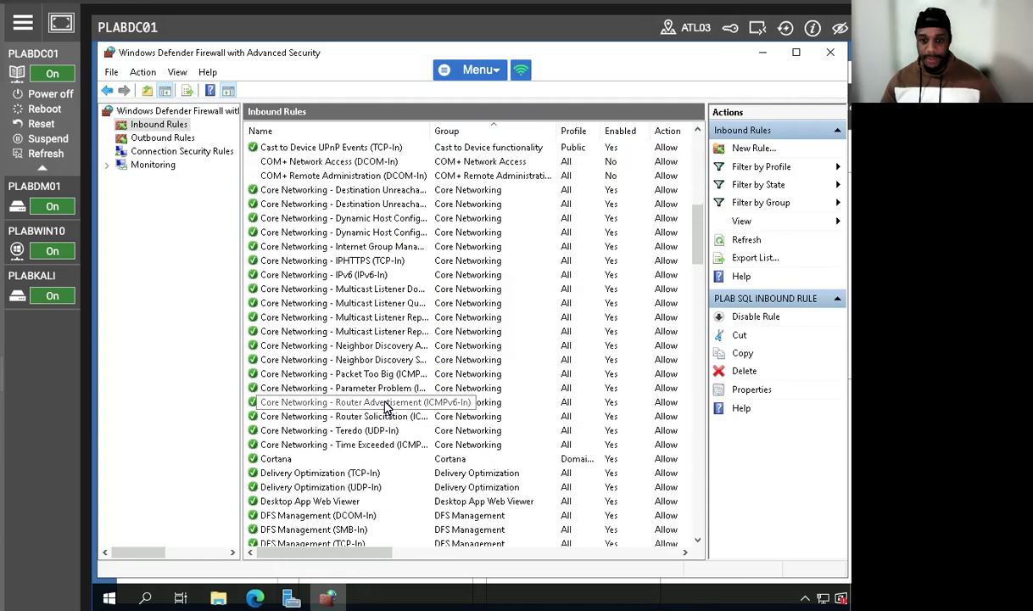
scroll(386, 405, down, 11)
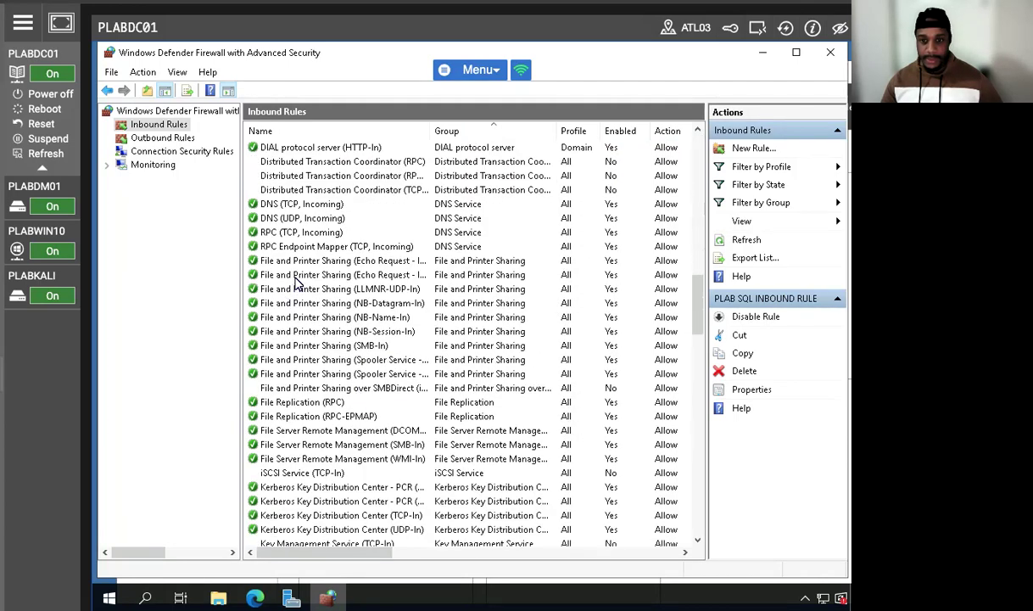
click(294, 260)
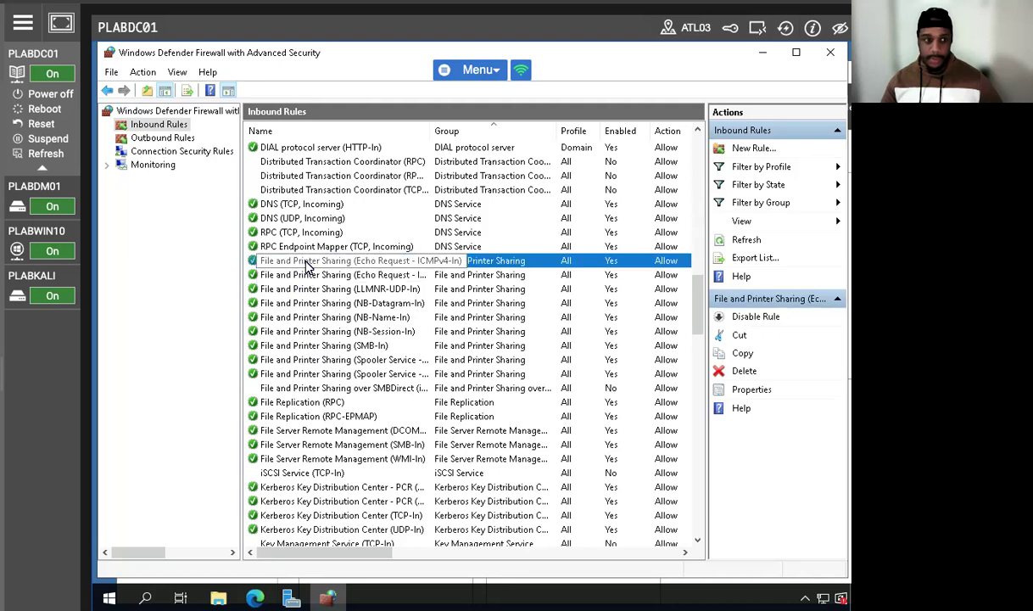
right_click(308, 266)
click(339, 341)
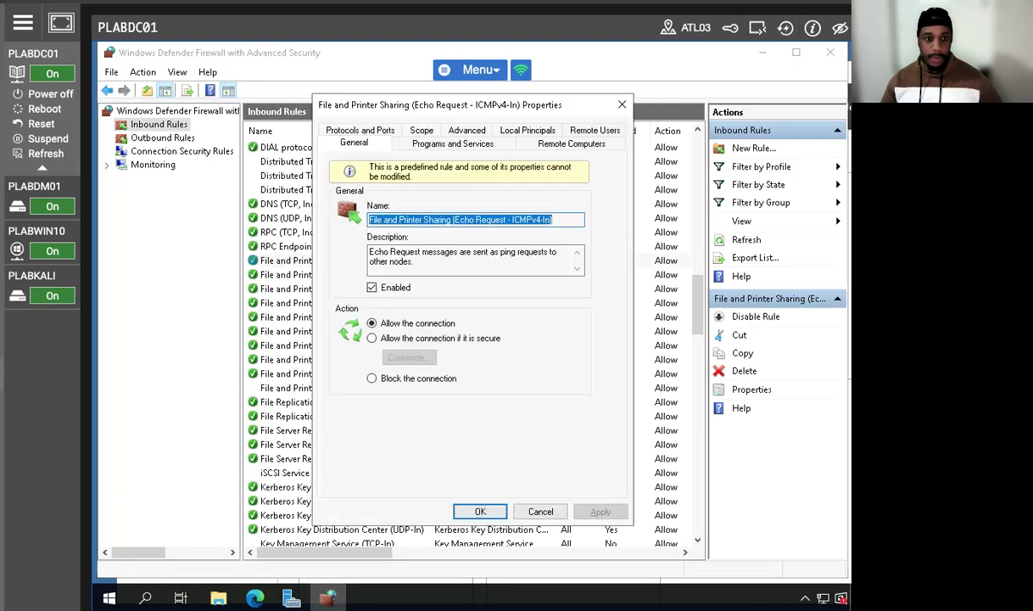
click(357, 370)
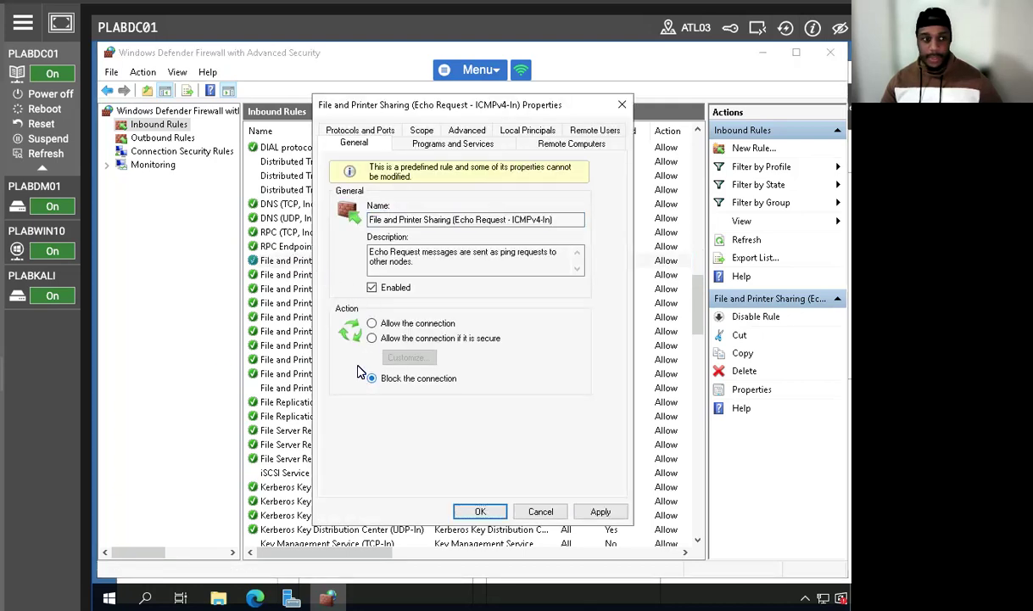
click(594, 514)
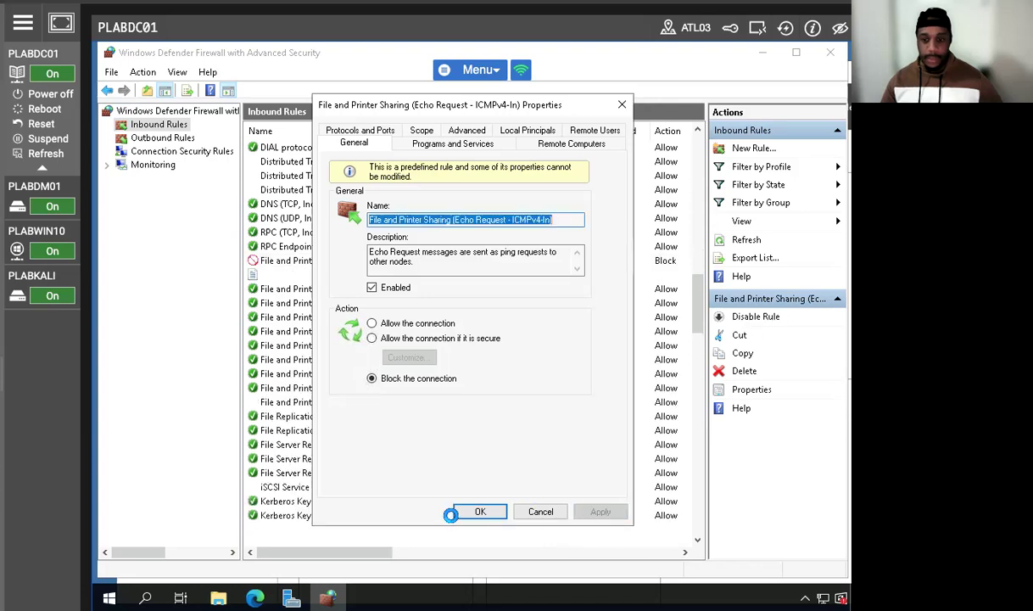
click(475, 512)
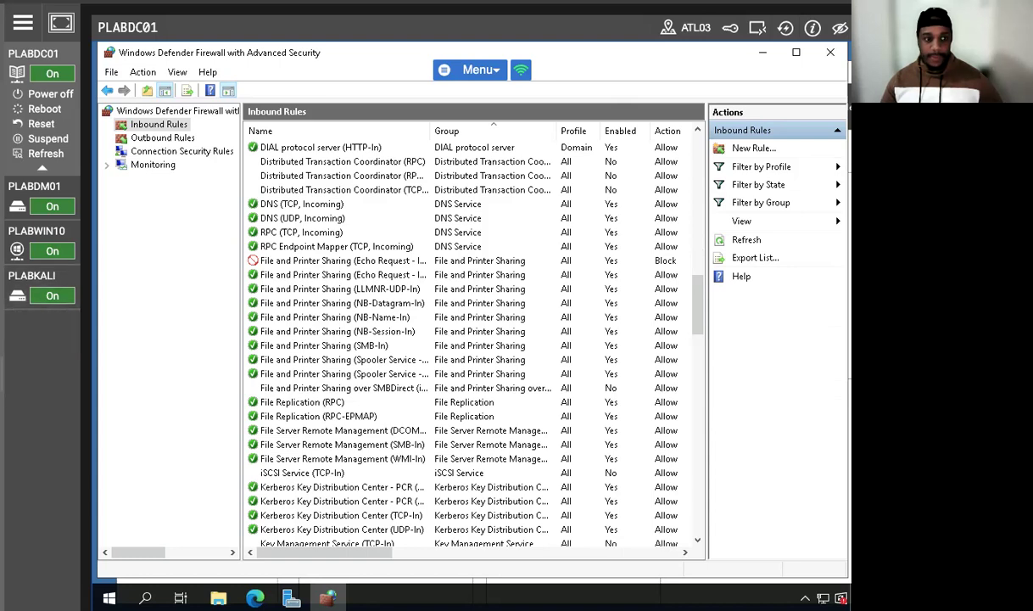
Step: Switch to the PLABKALI machine and log in as root with the account password
click(53, 276)
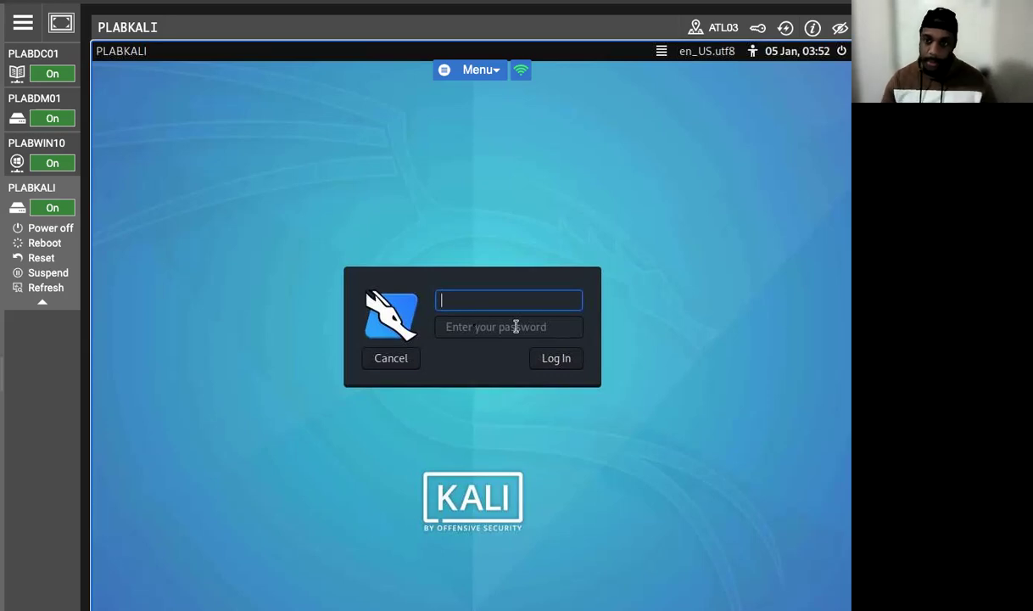
text(root)
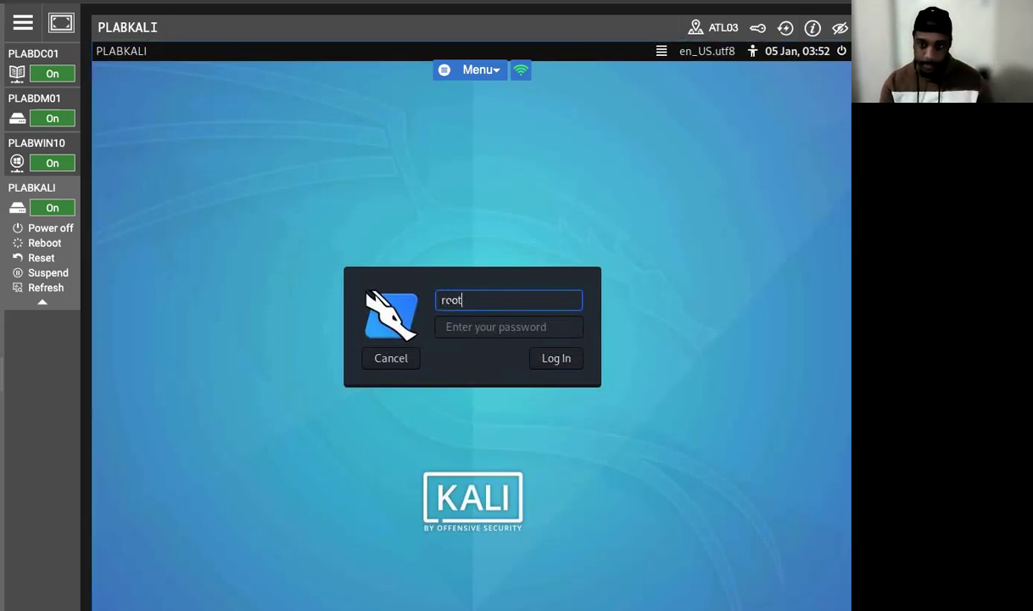
key(Tab)
text(to0rd)
key(Return)
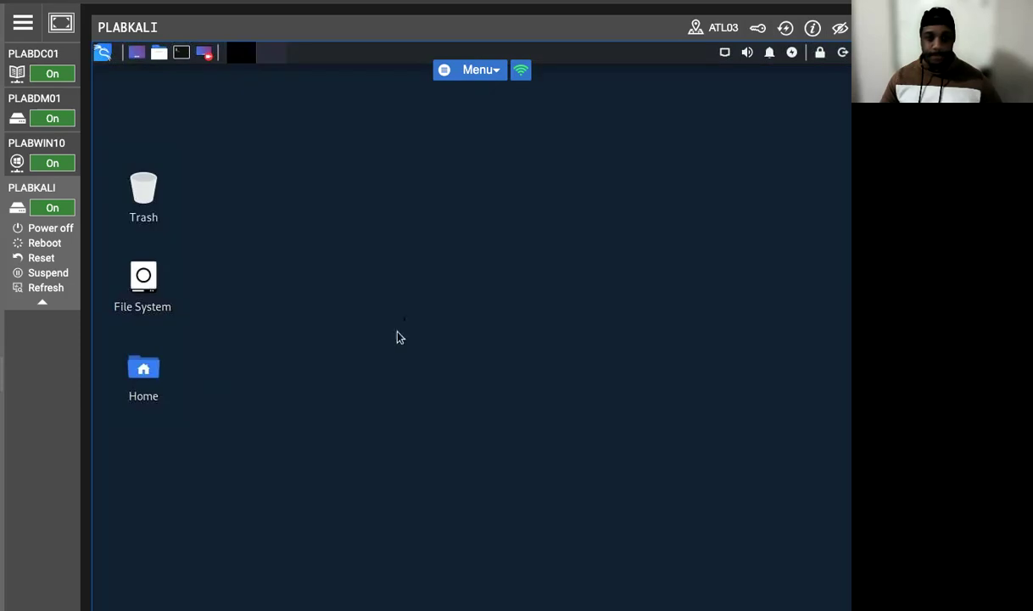
Step: Open a terminal on the Kali desktop, ping 192.168.0.1 and stop the ping
right_click(380, 298)
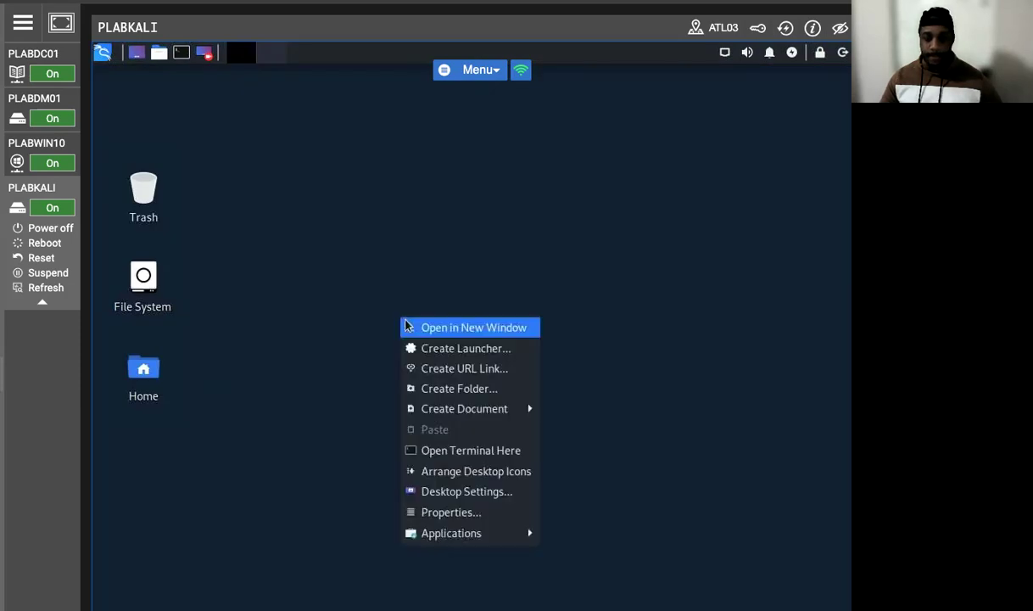
click(441, 460)
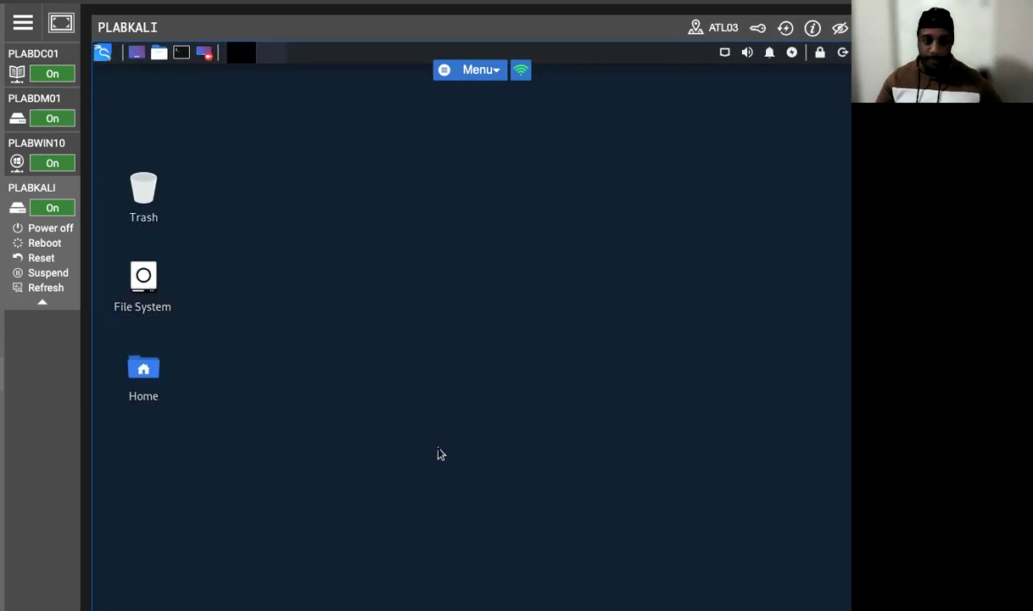
text(ping 192.1)
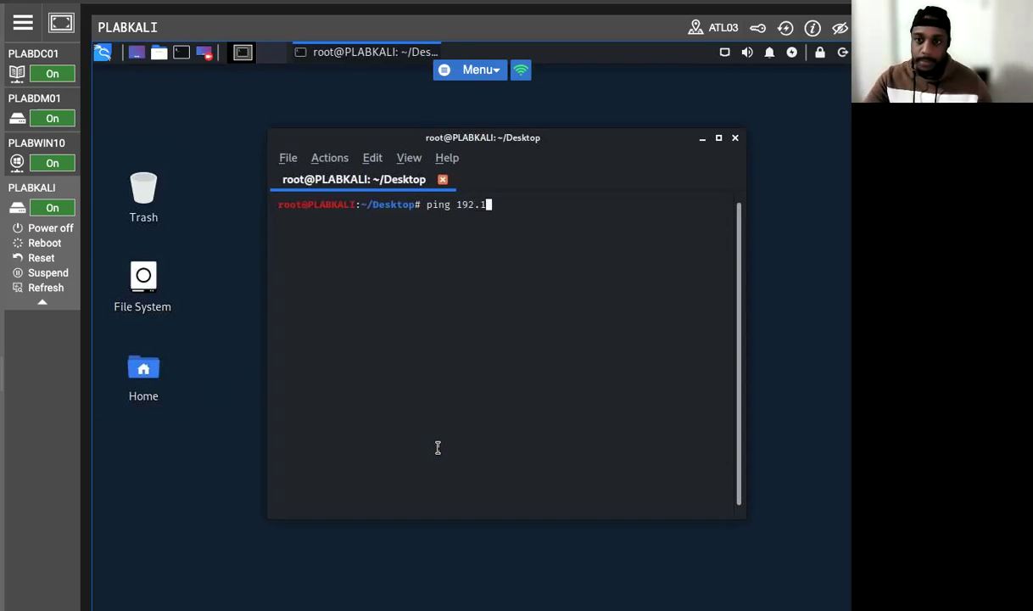
text(68.0.1)
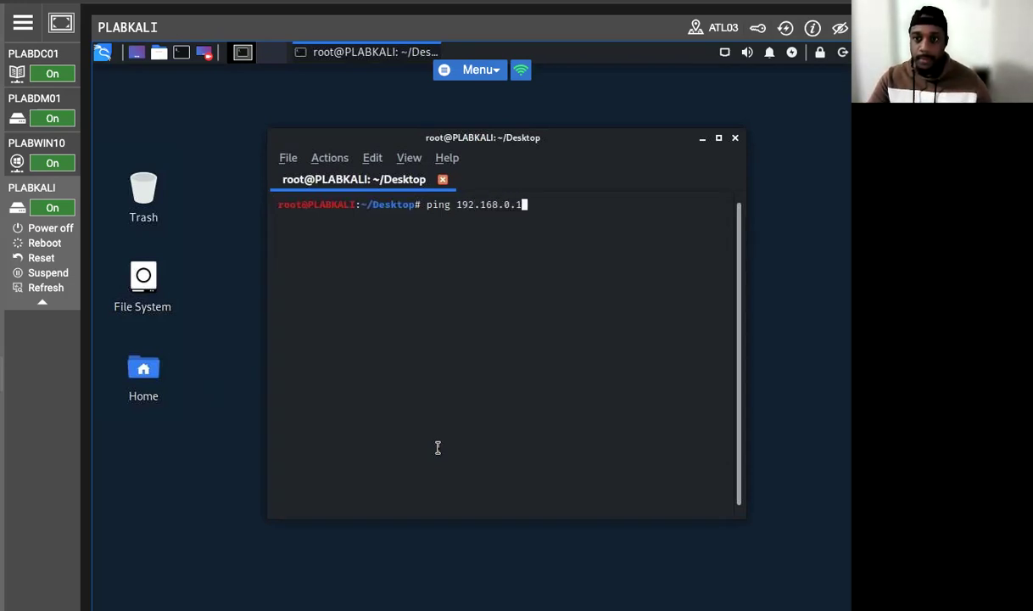
key(Return)
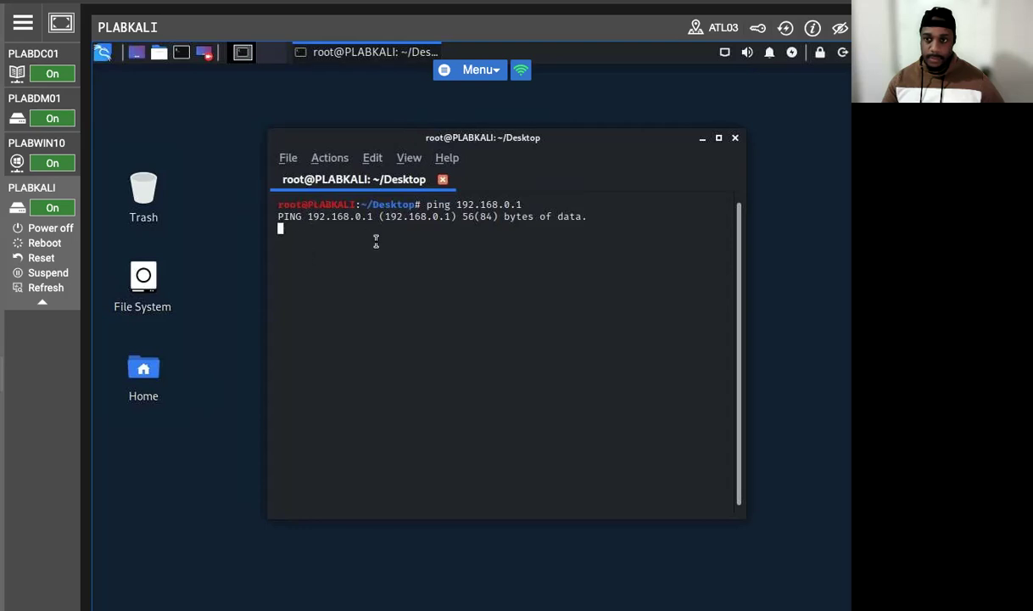
drag(382, 137, 356, 167)
key(ctrl+c)
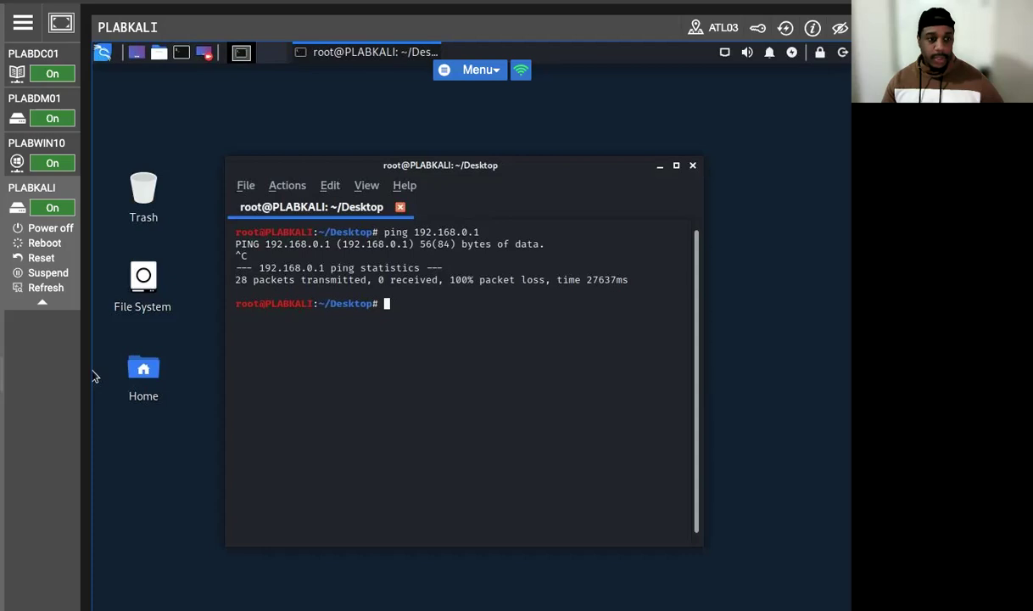
Step: Switch to the PLABDC01 machine and open the properties of Windows Defender Firewall with Advanced Security on Local Computer
click(42, 57)
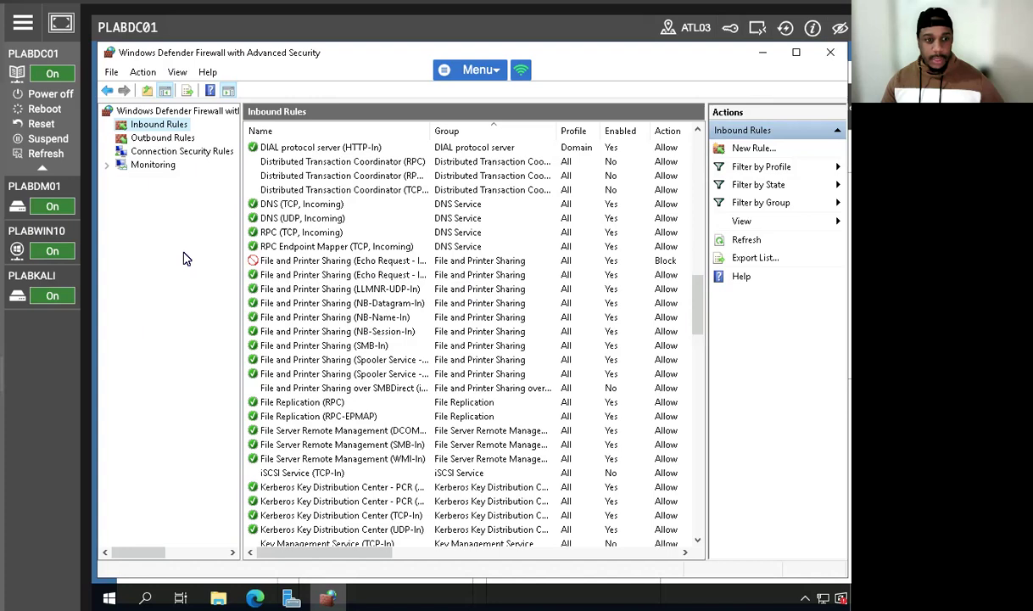
right_click(151, 126)
click(129, 260)
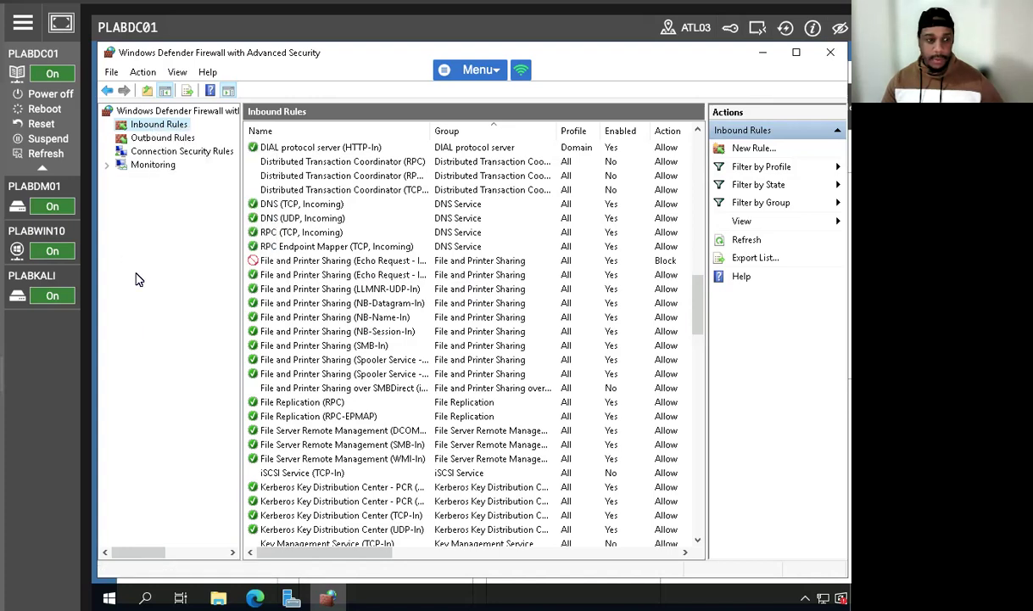
click(171, 111)
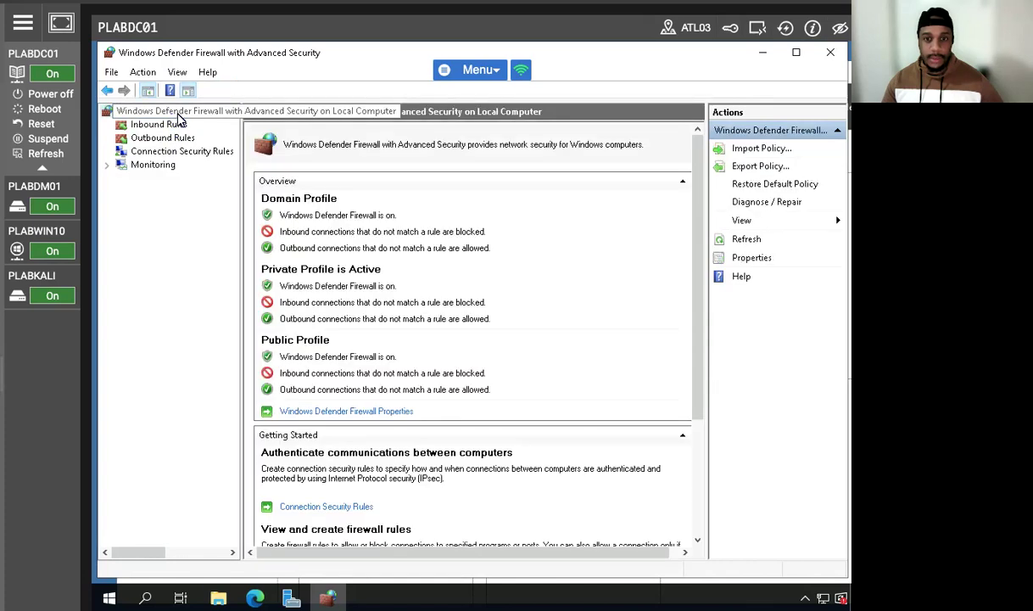
right_click(173, 113)
click(237, 236)
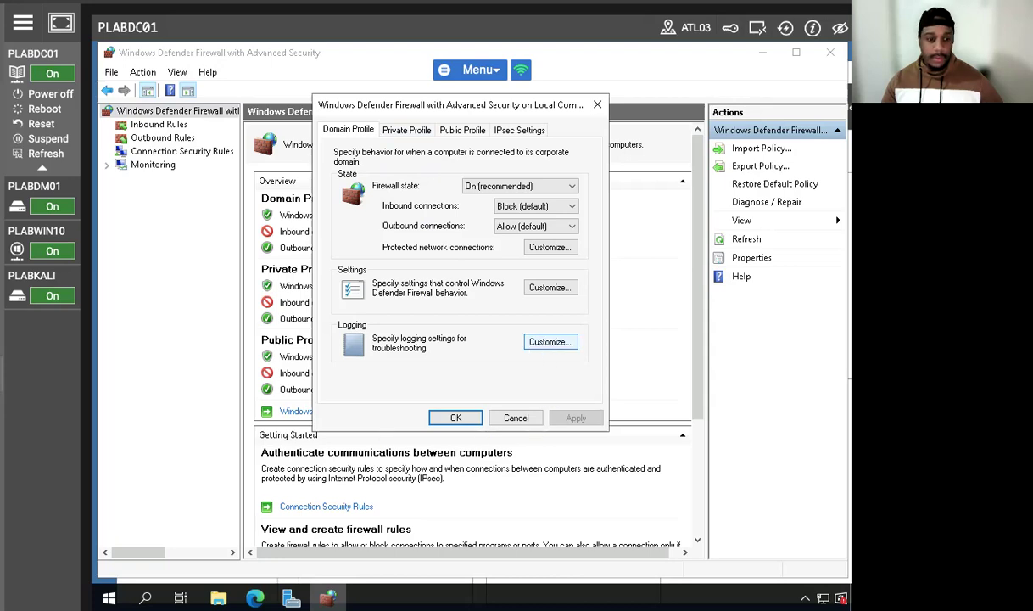
Step: Set the Domain Profile logging to Yes for both dropped packets and successful connections, and accept the firewall properties
click(551, 342)
click(530, 238)
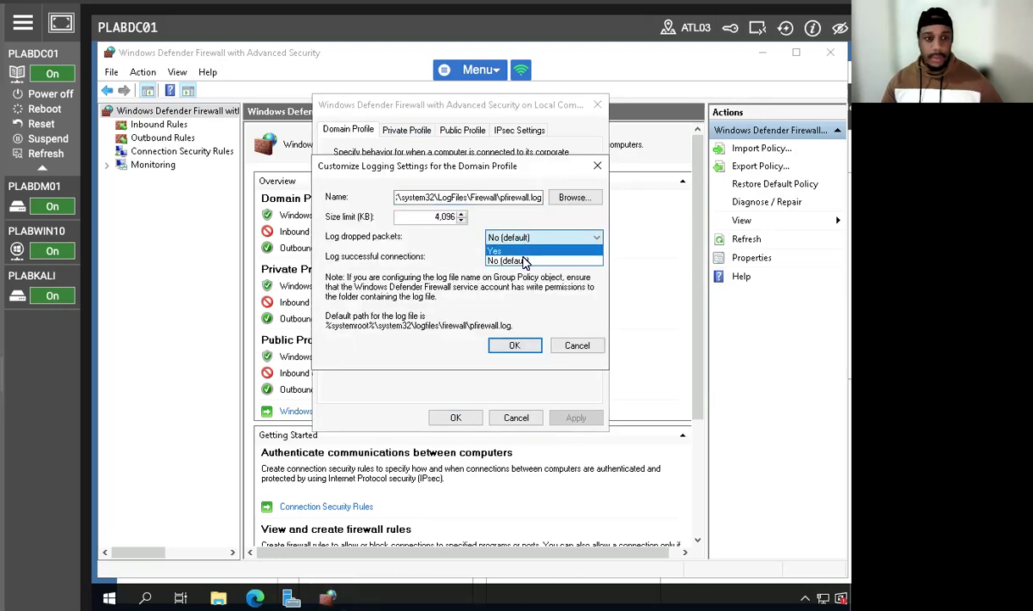
click(523, 262)
click(525, 238)
click(496, 251)
click(520, 257)
click(519, 258)
click(512, 258)
click(497, 270)
click(519, 349)
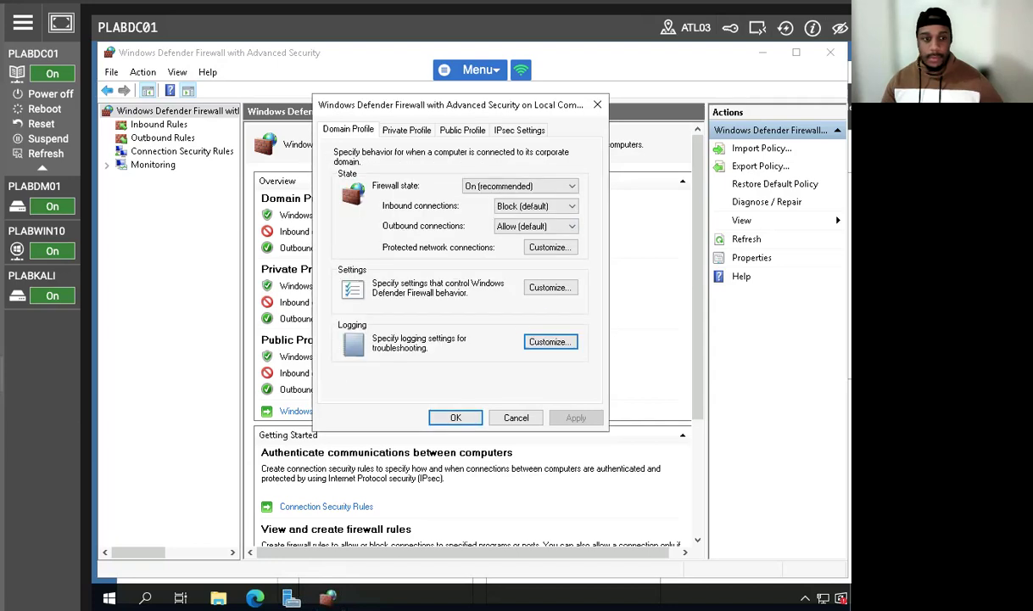
click(454, 415)
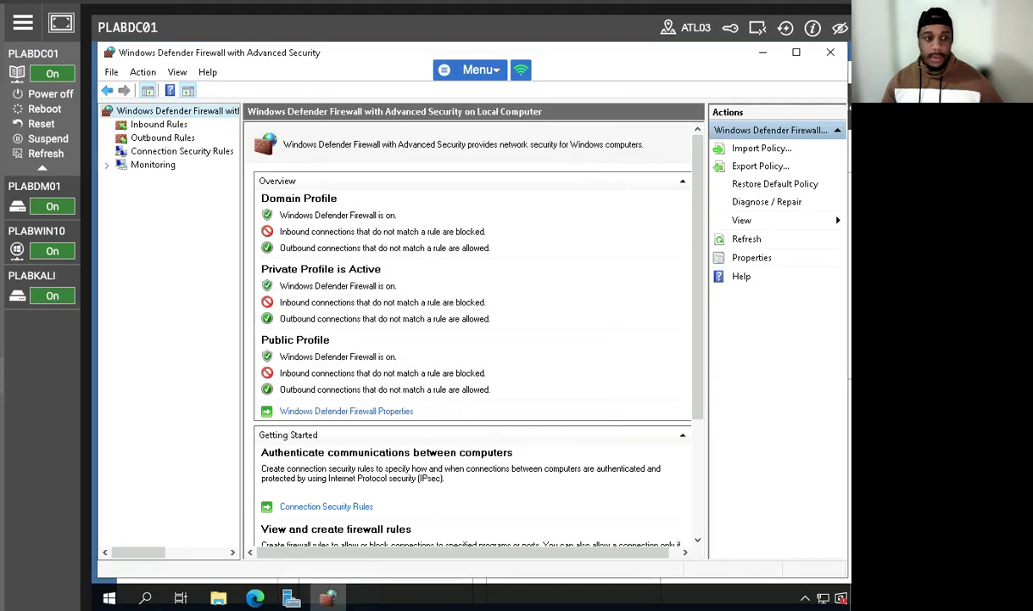
Step: Reopen the firewall properties and set the Private Profile logging to Yes for both dropped packets and successful connections
right_click(194, 111)
click(276, 234)
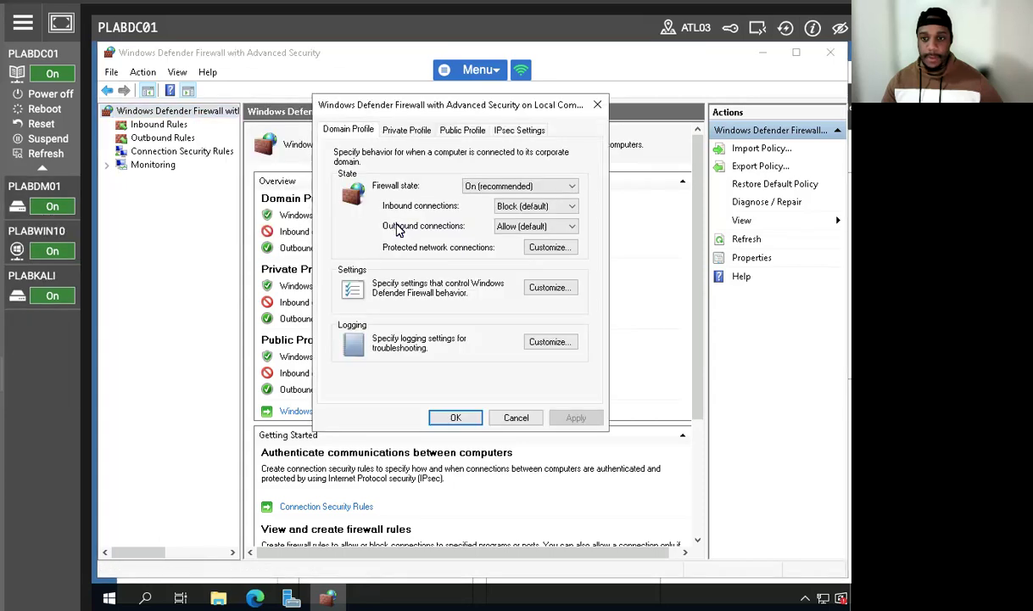
click(410, 132)
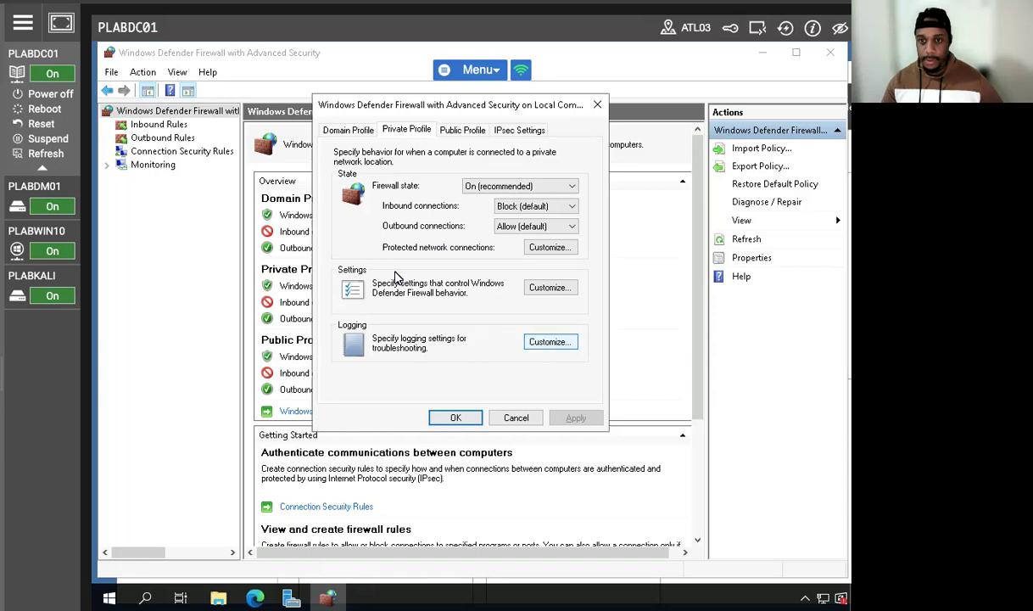
click(553, 343)
click(530, 237)
click(497, 251)
click(509, 257)
click(498, 271)
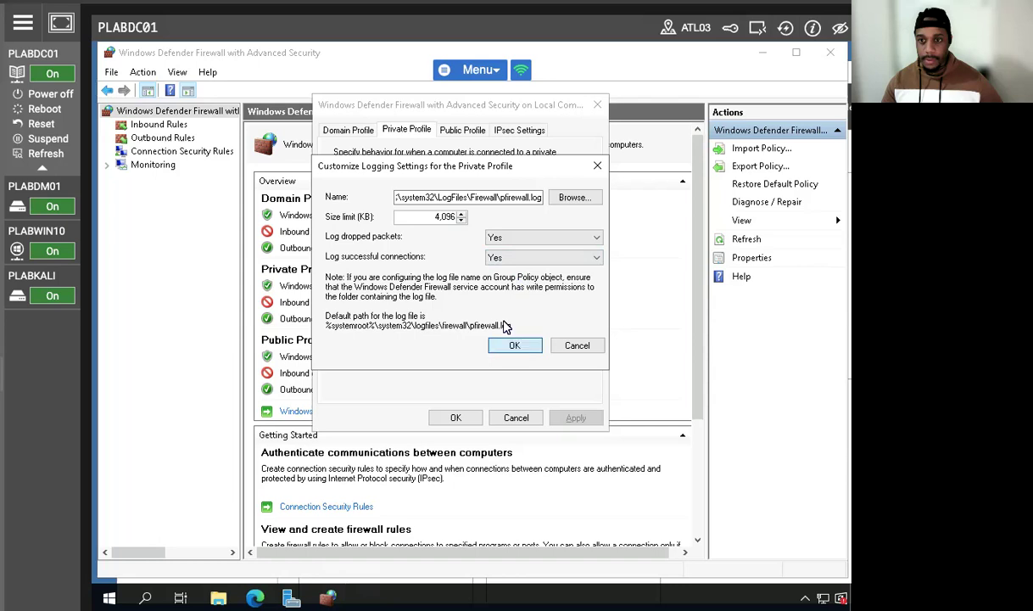
click(513, 345)
Step: Set the Public Profile logging to Yes for dropped packets and successful connections, and display the IPsec settings
click(462, 130)
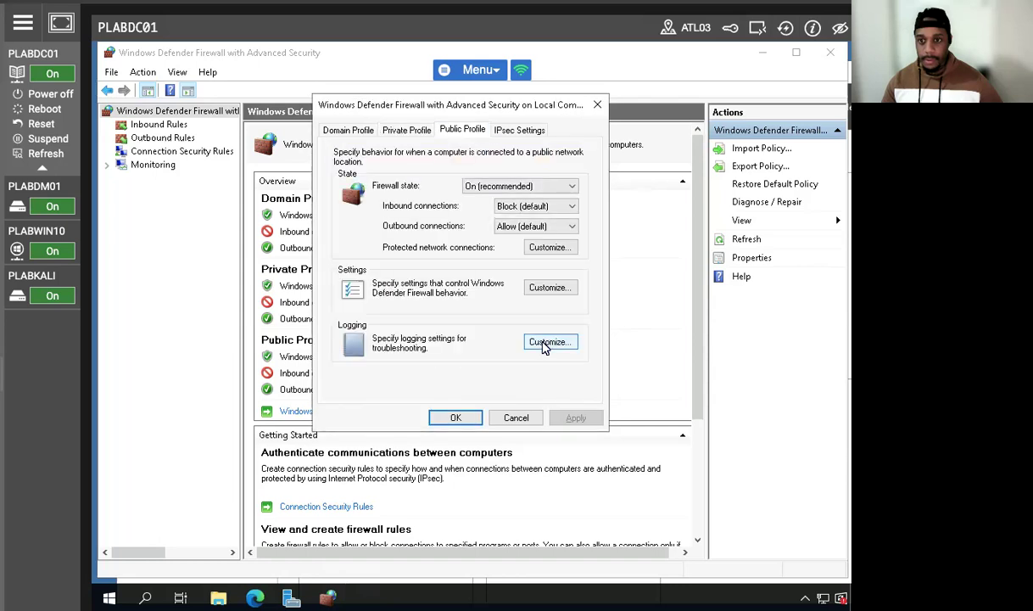
click(543, 341)
click(509, 238)
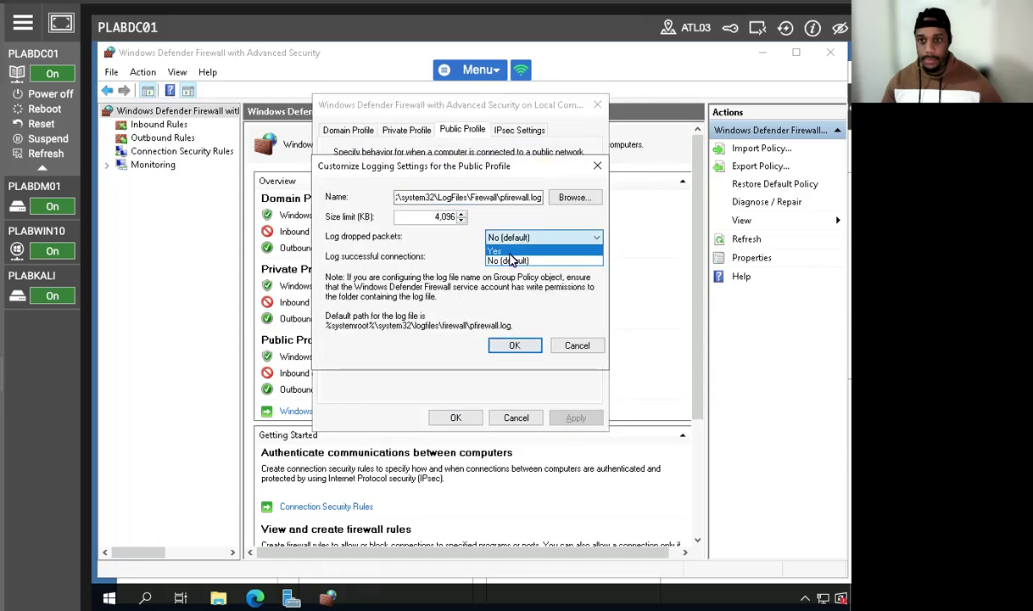
click(495, 251)
click(509, 257)
click(497, 271)
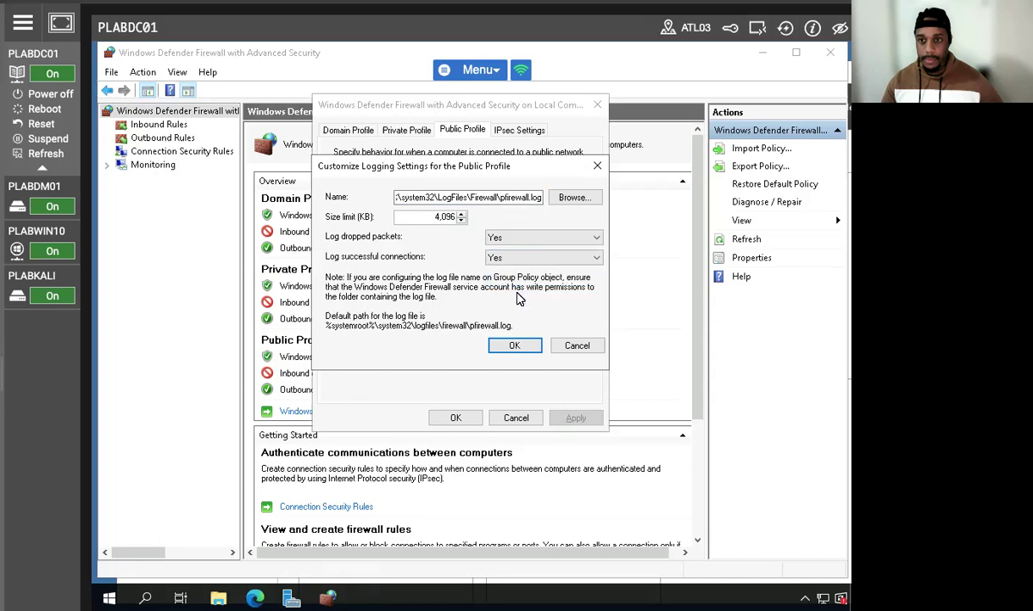
click(515, 345)
click(521, 130)
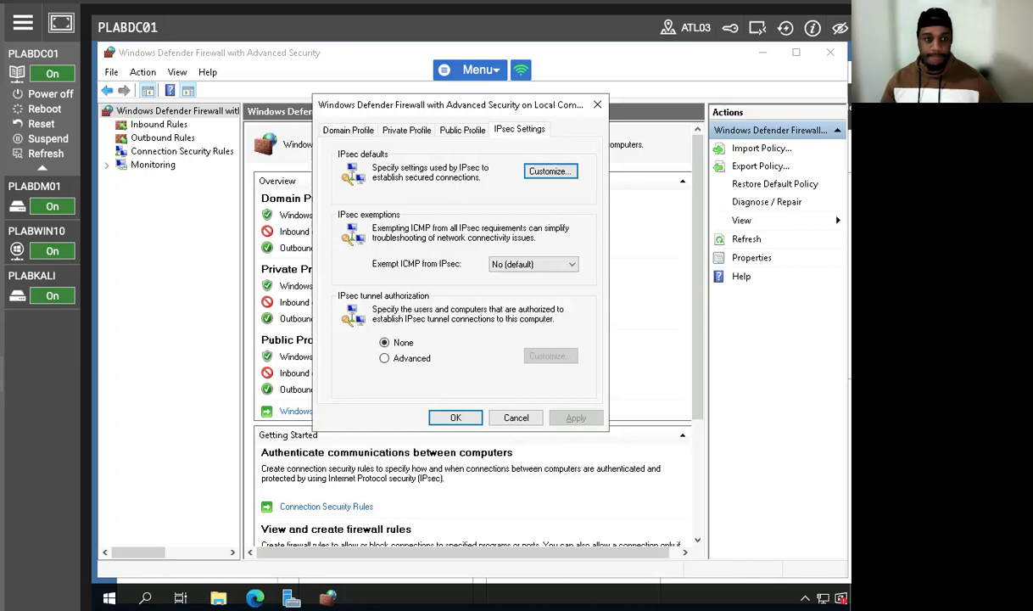
Step: Switch to the PLABKALI machine and ping 192.168.0.1 again from the terminal
click(68, 280)
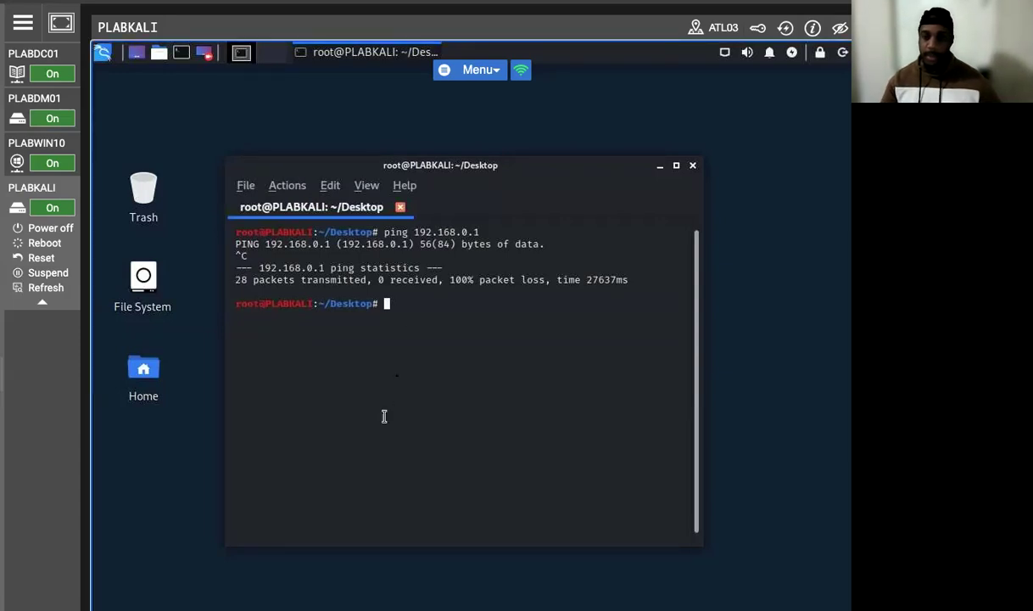
key(Up)
key(Return)
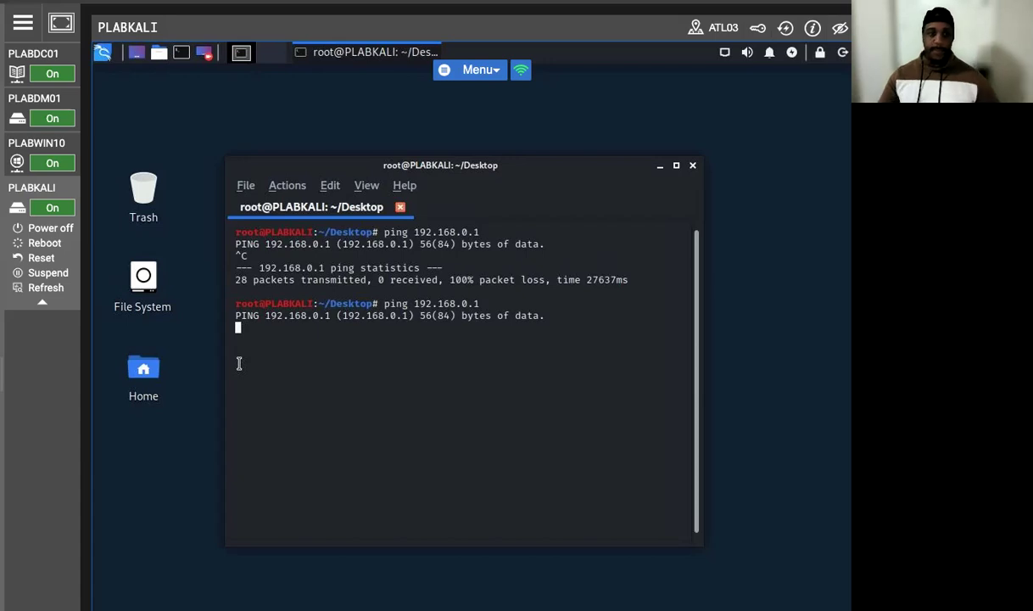
Step: Return to PLABDC01, confirm the firewall properties, and open the private profile's pfirewall.log from Monitoring in a maximized window
click(33, 54)
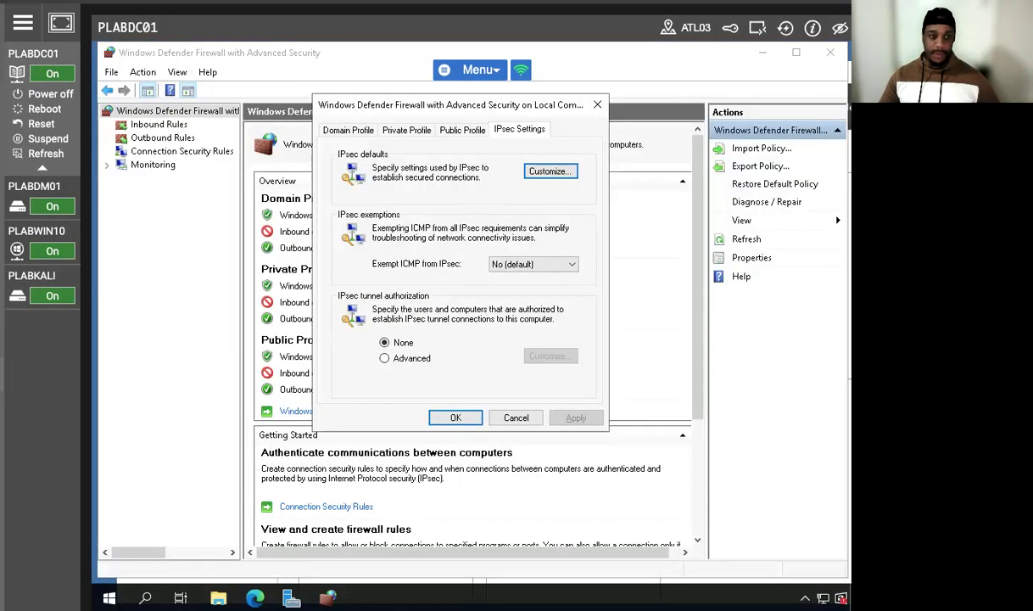
click(456, 417)
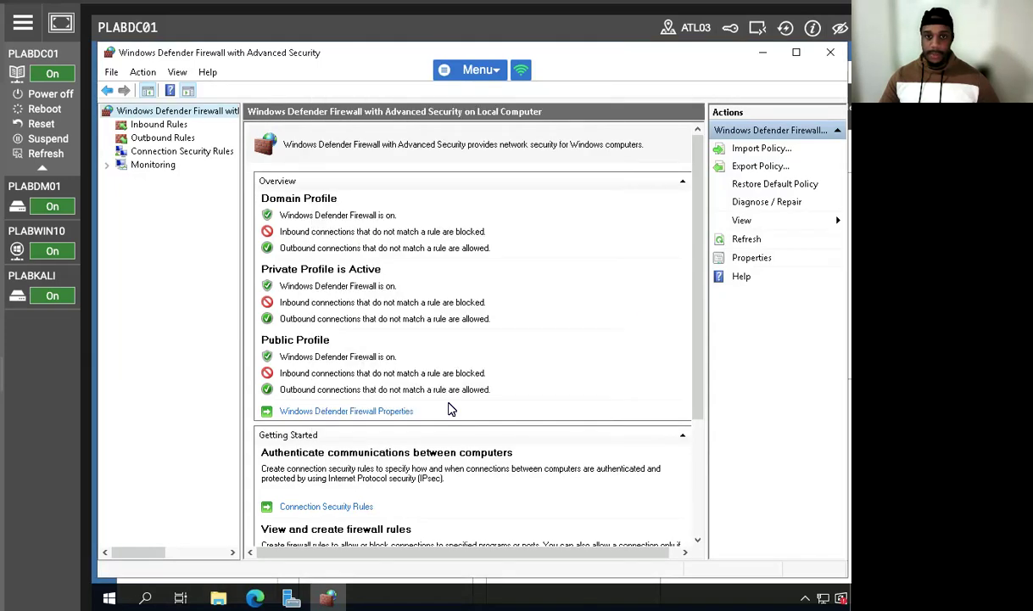
click(143, 164)
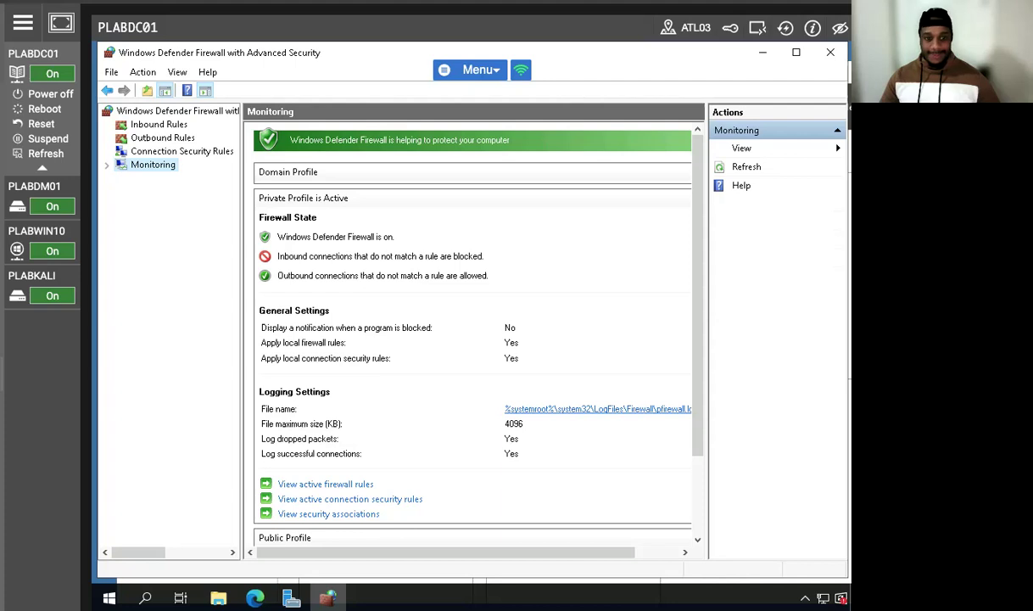
click(573, 411)
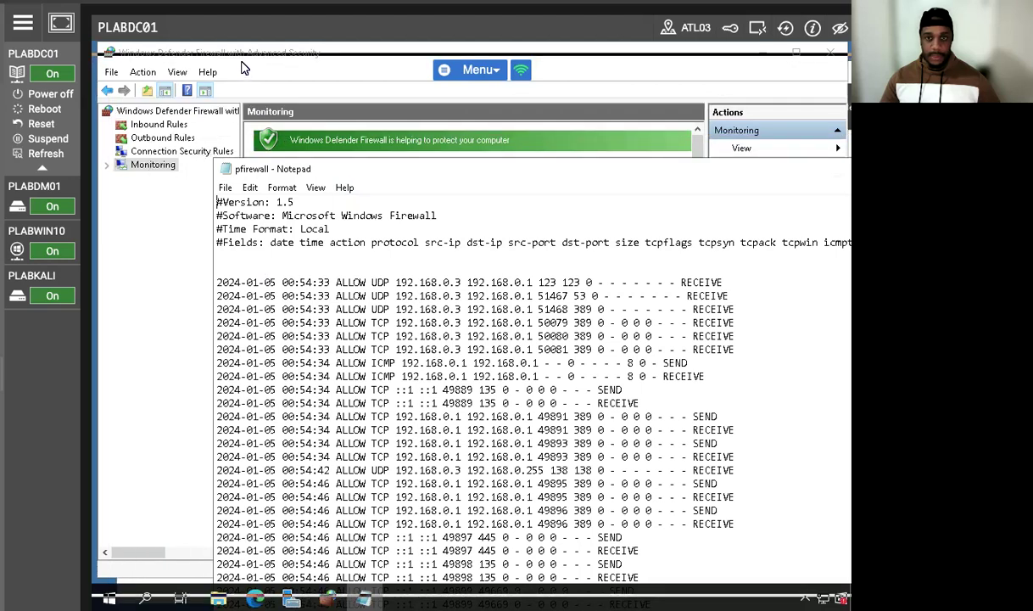
drag(367, 172, 245, 68)
click(800, 59)
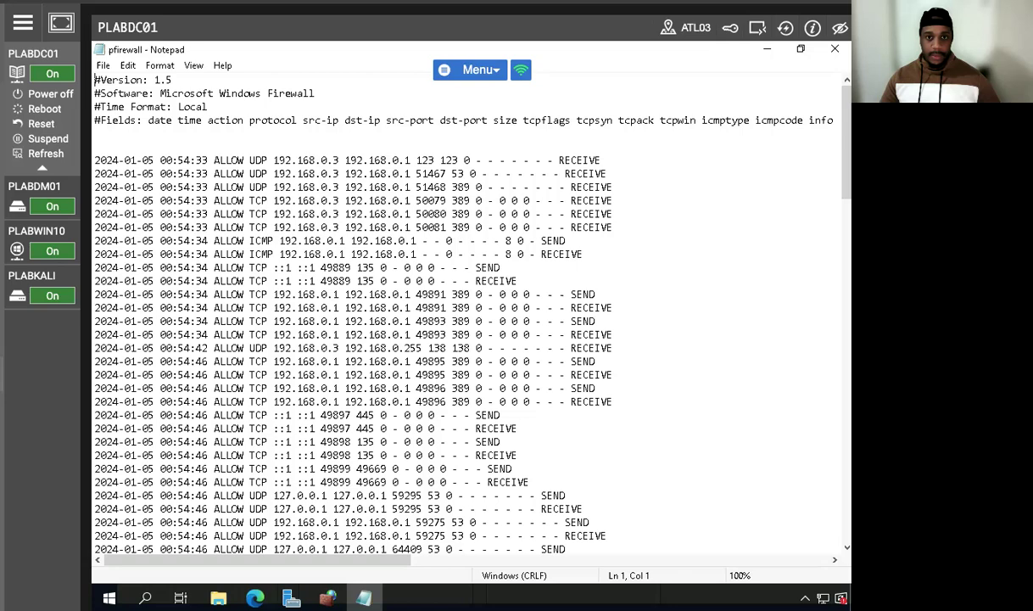
Step: Examine the latest entries at the end of the firewall log, including their actions, protocols, and source and destination addresses
scroll(193, 465, down, 1)
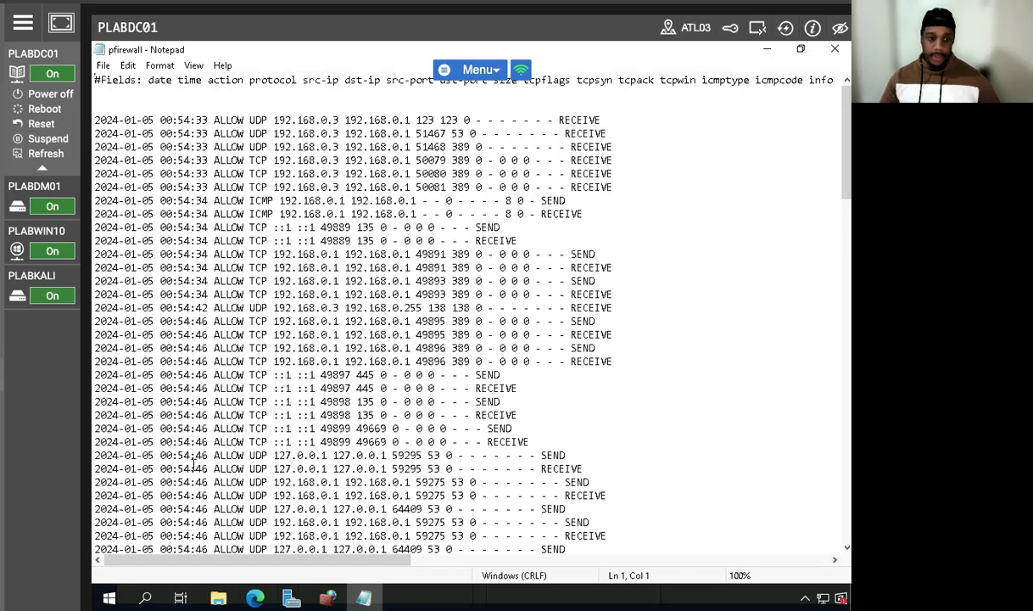
scroll(193, 465, down, 20)
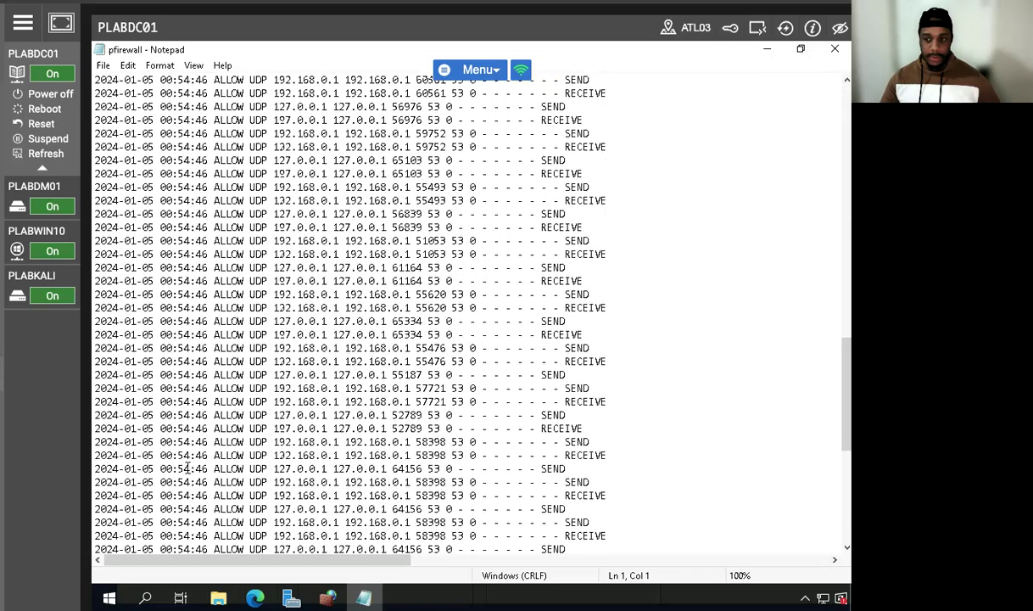
scroll(187, 466, down, 10)
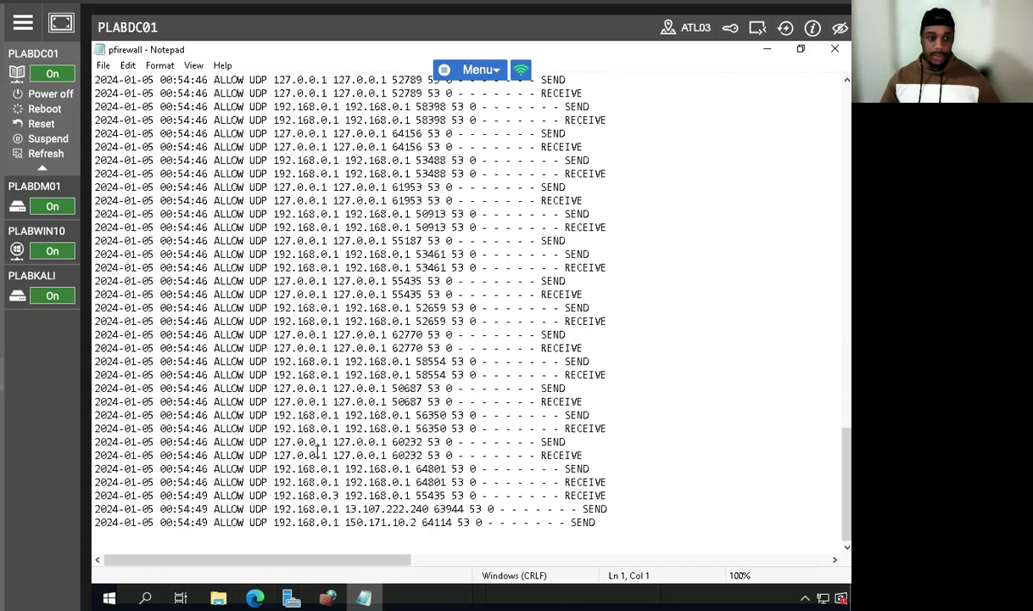
drag(98, 437, 653, 534)
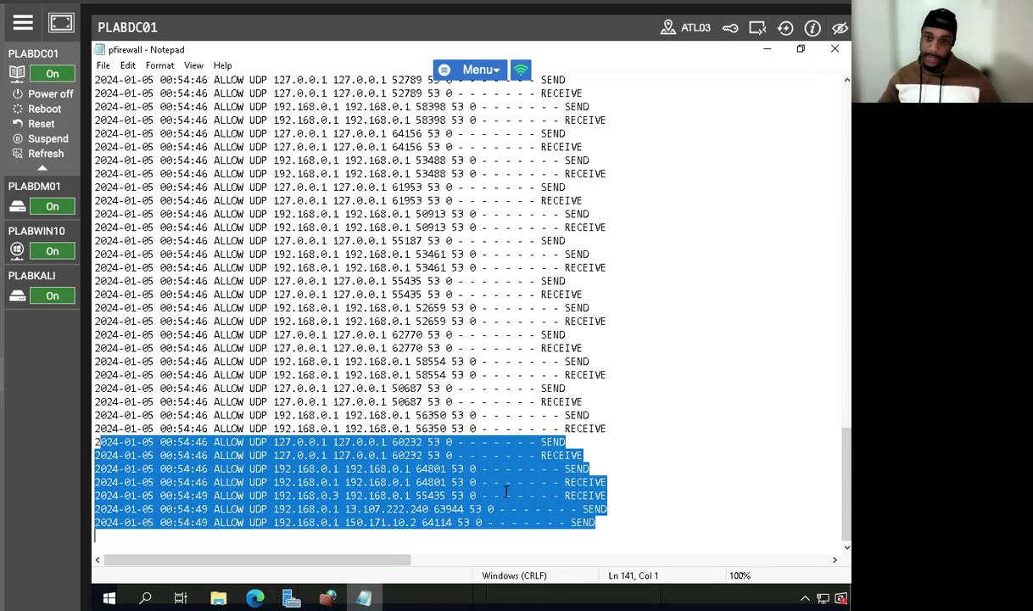
drag(400, 507, 393, 508)
click(252, 480)
drag(280, 491, 505, 524)
click(279, 507)
drag(232, 496, 428, 496)
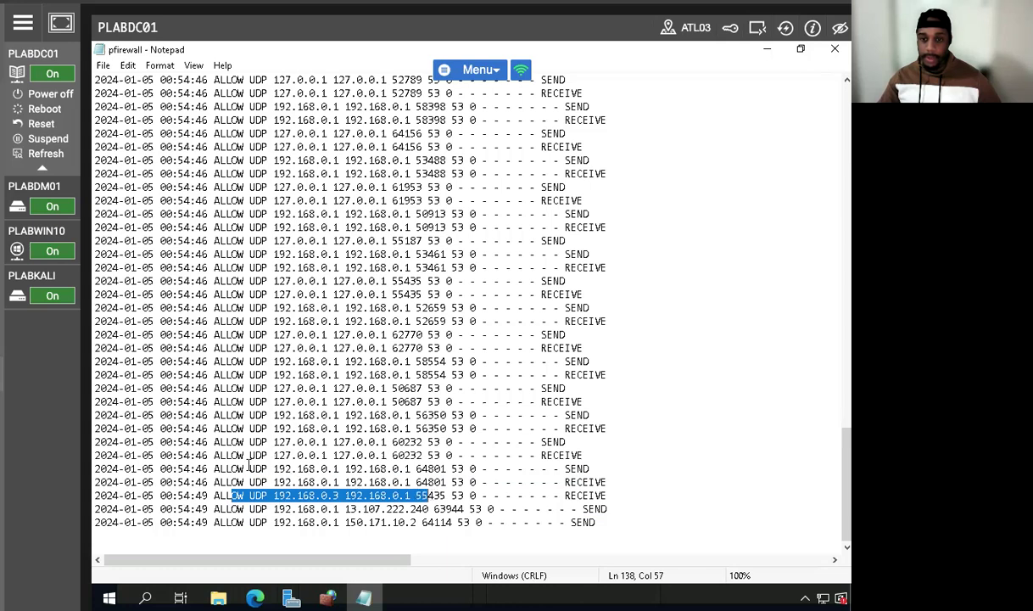